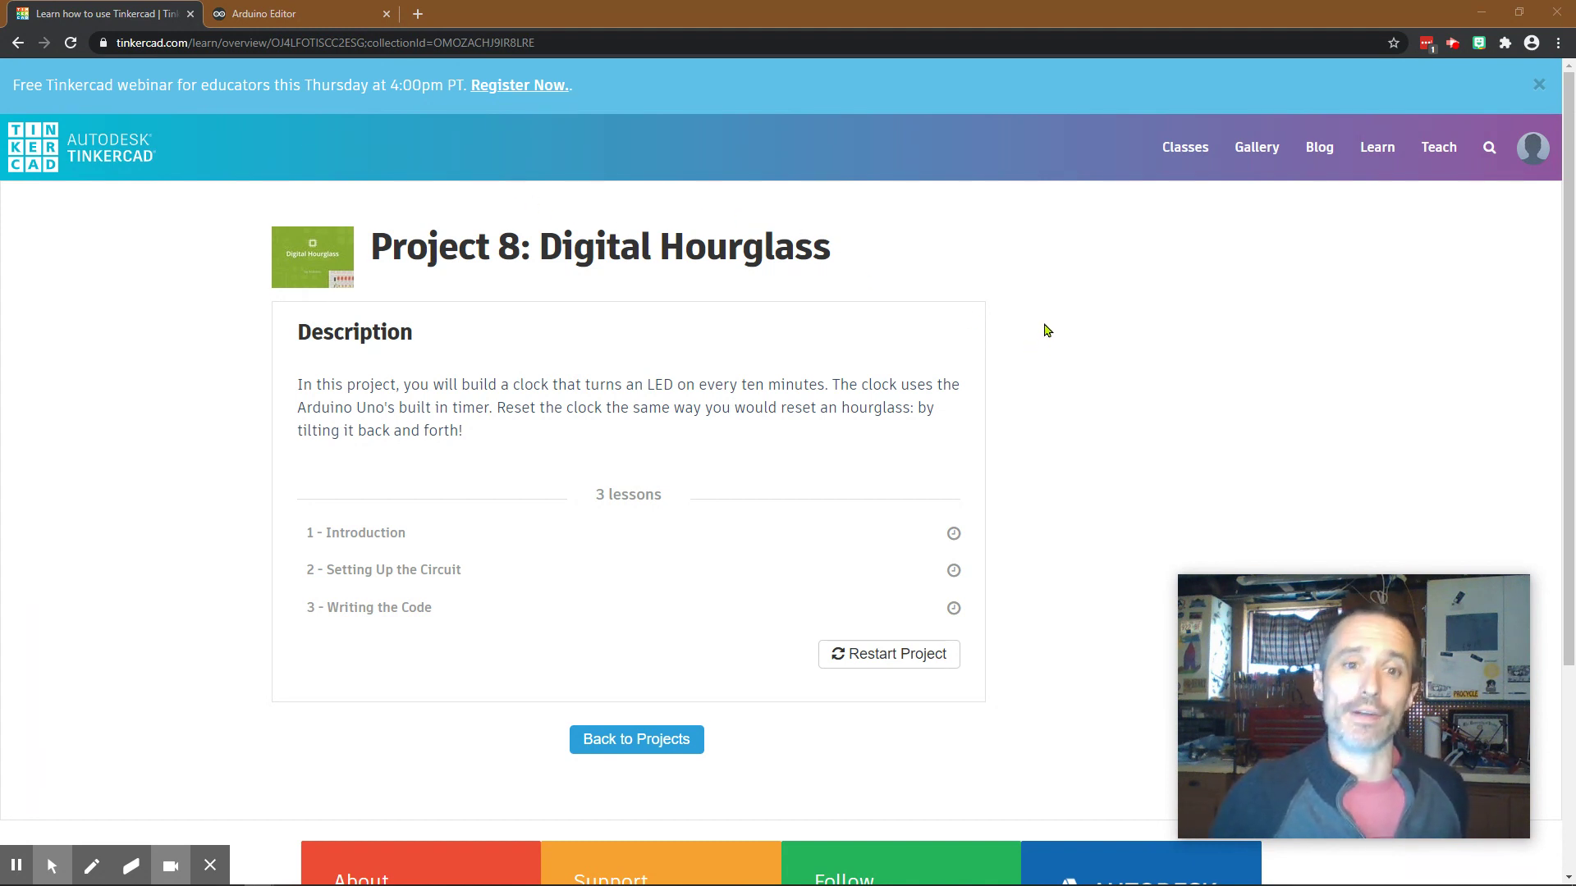
# Browse Tinkercad's learning pages to the full list of Circuits Arduino projects.
pyautogui.click(1377, 148)
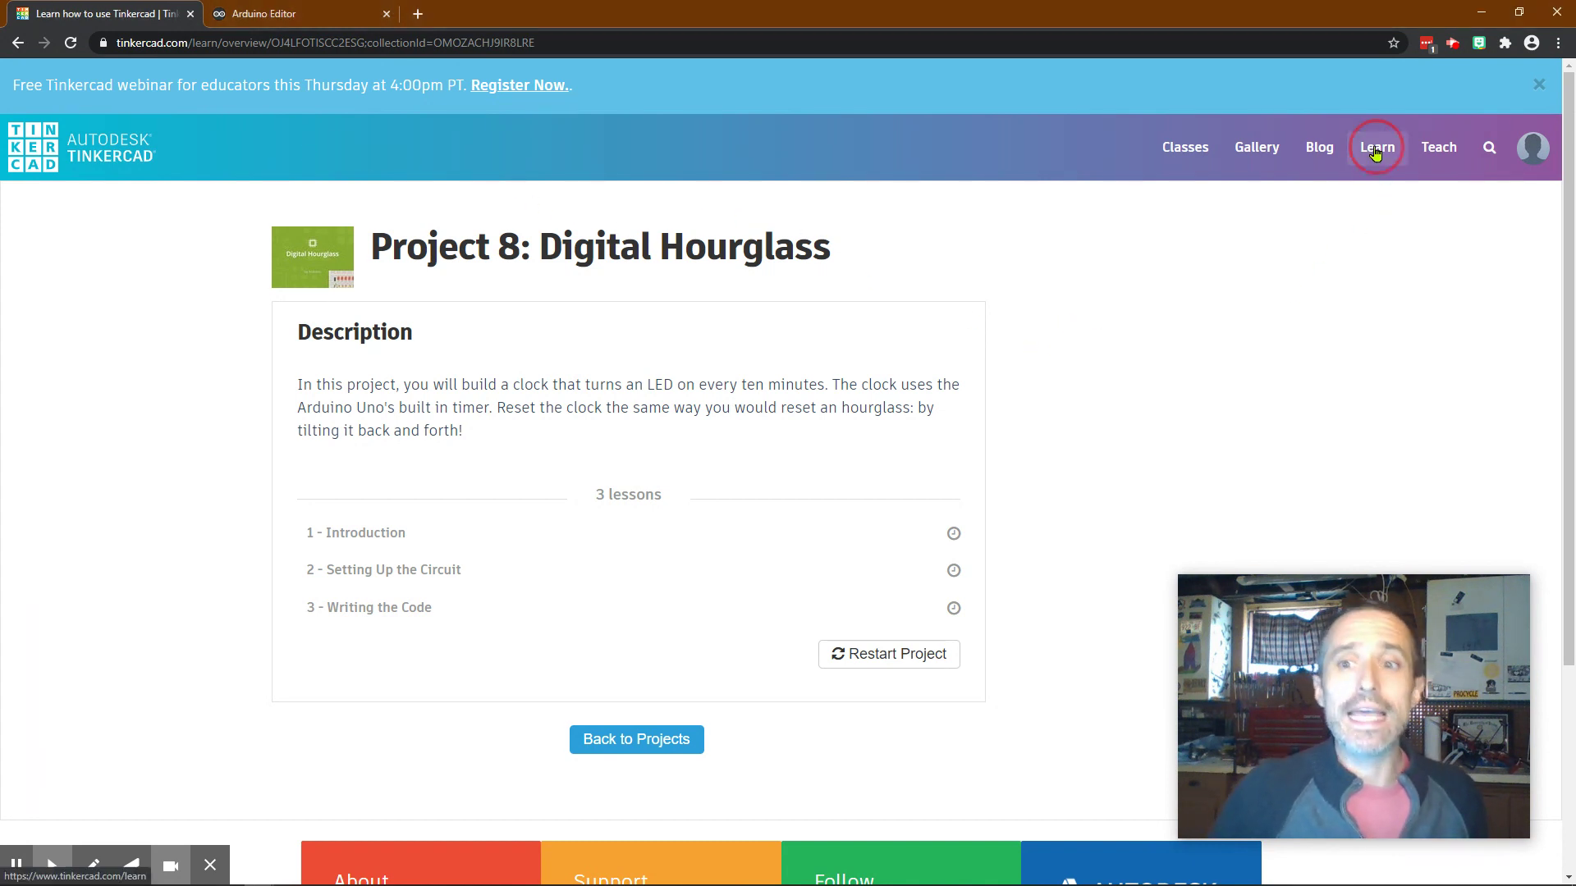
pyautogui.click(335, 329)
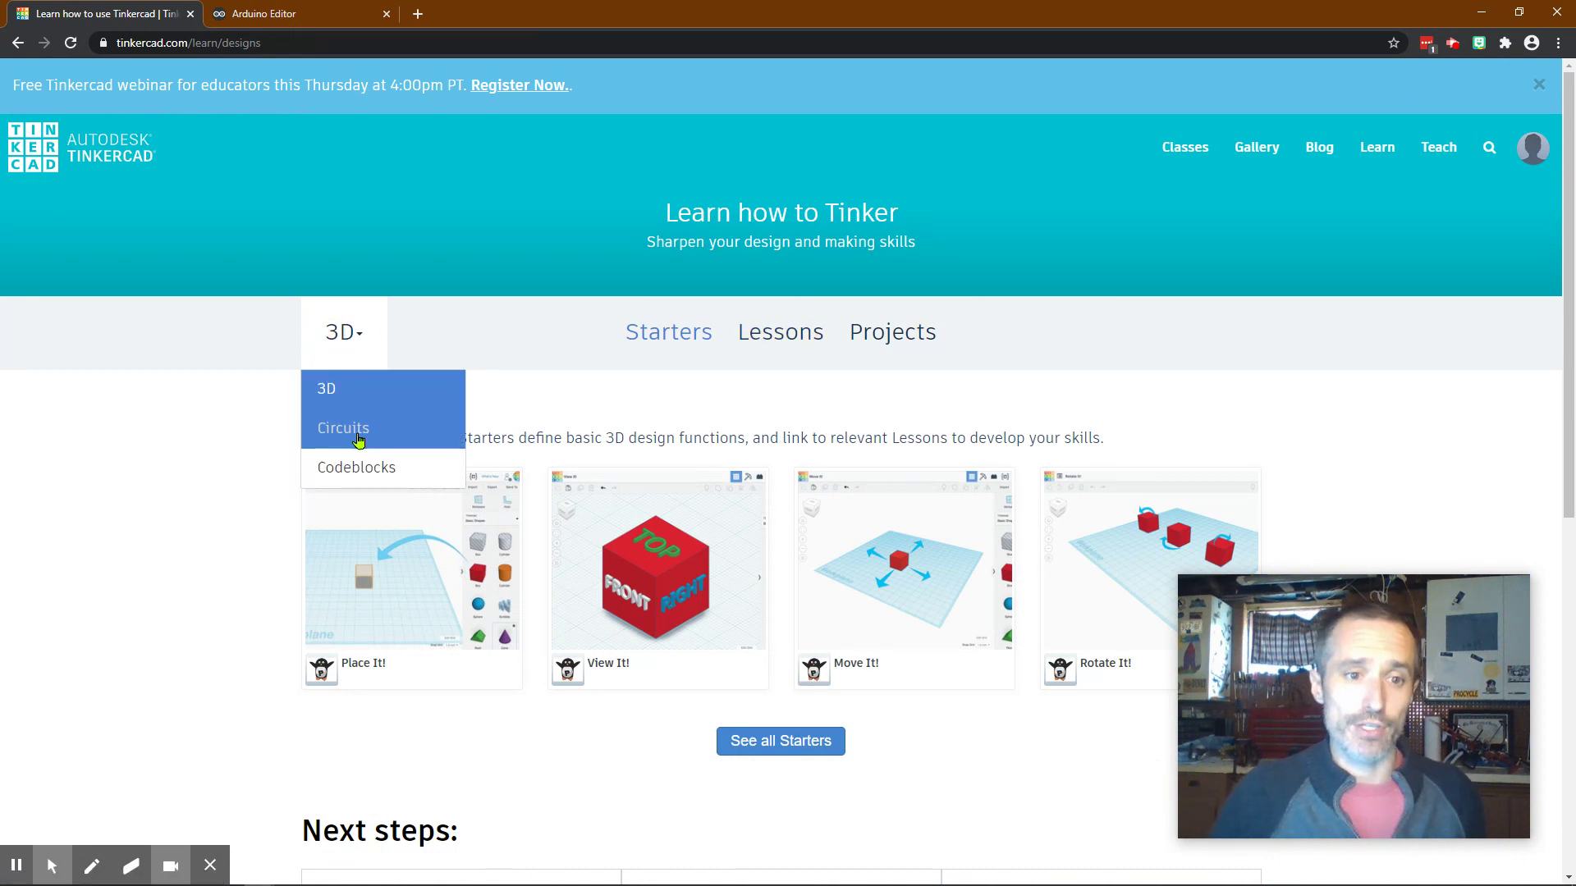
pyautogui.click(352, 428)
pyautogui.click(892, 333)
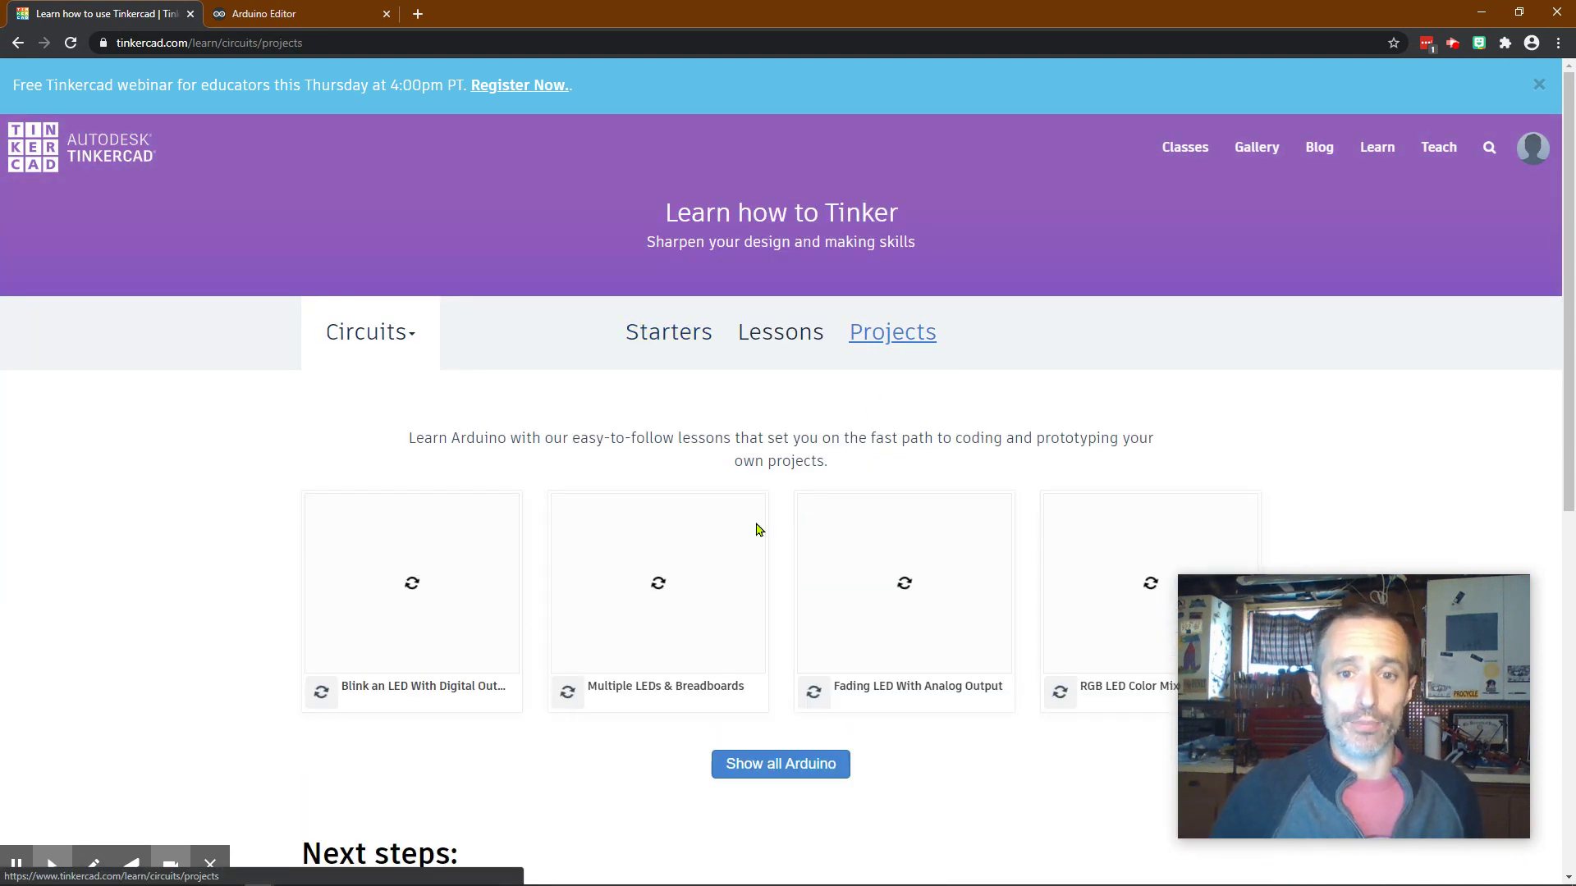
pyautogui.scroll(-2, 635, 553)
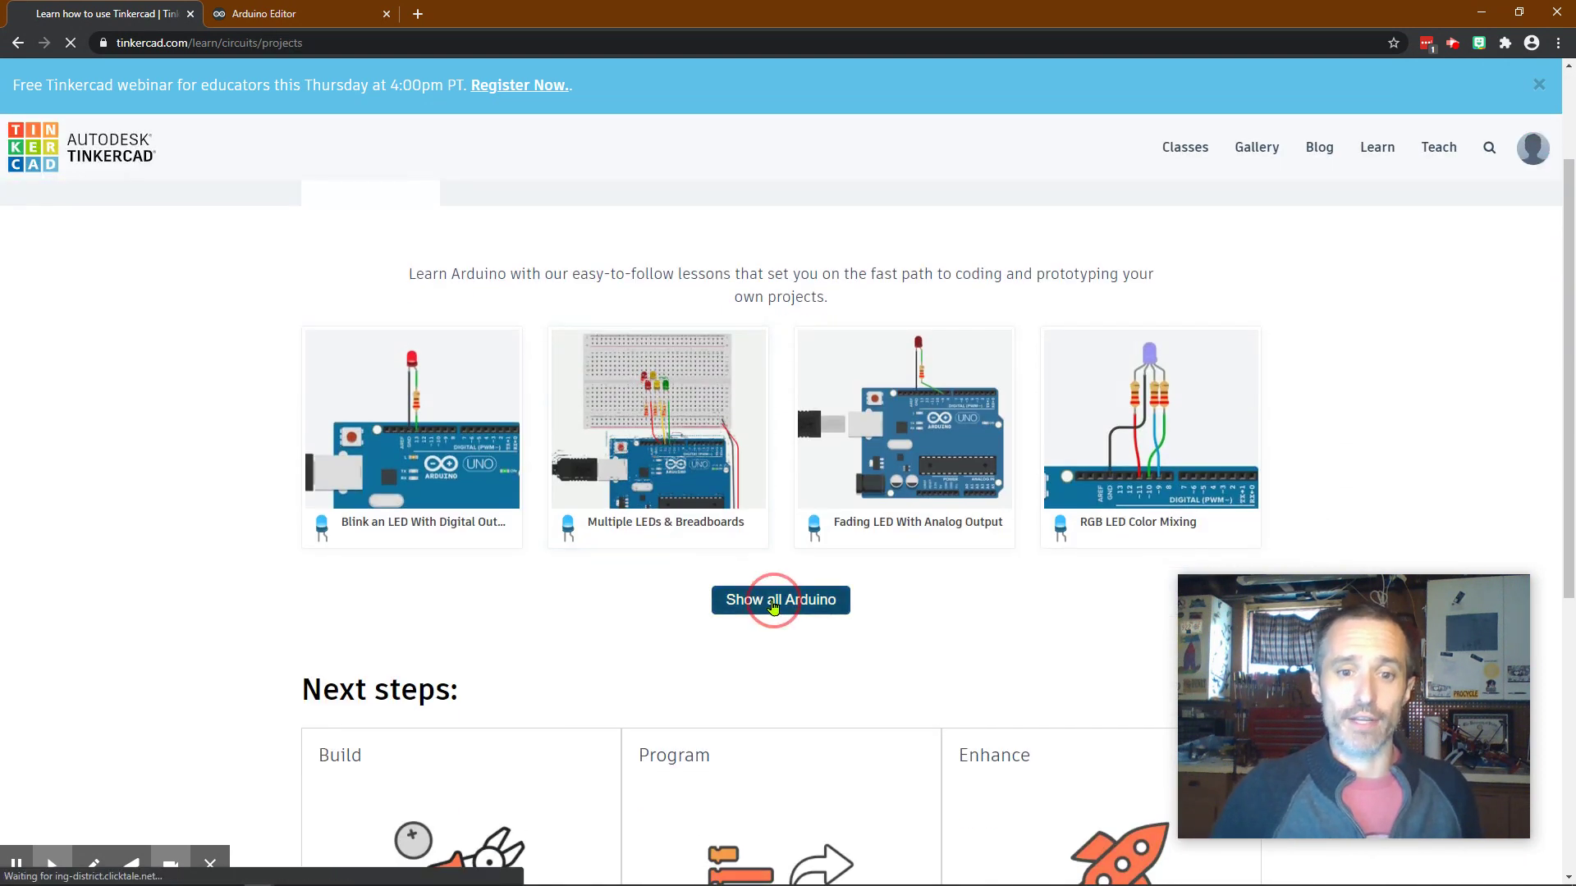
pyautogui.click(775, 607)
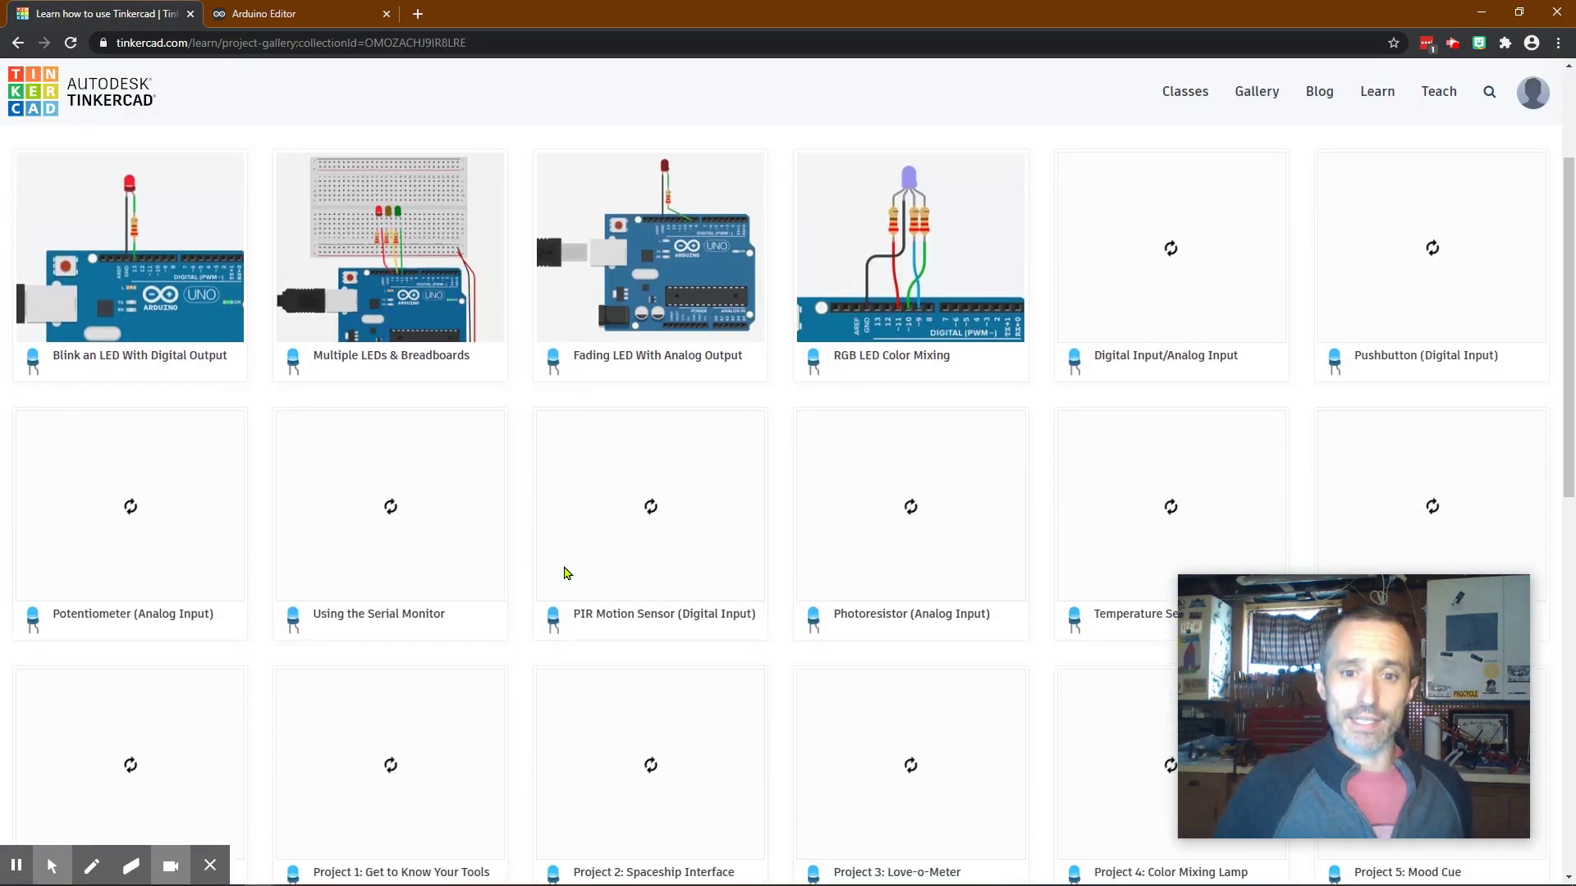
# Open the Digital Hourglass project and start lesson 1, Introduction.
pyautogui.scroll(-5, 563, 569)
pyautogui.scroll(-3, 749, 519)
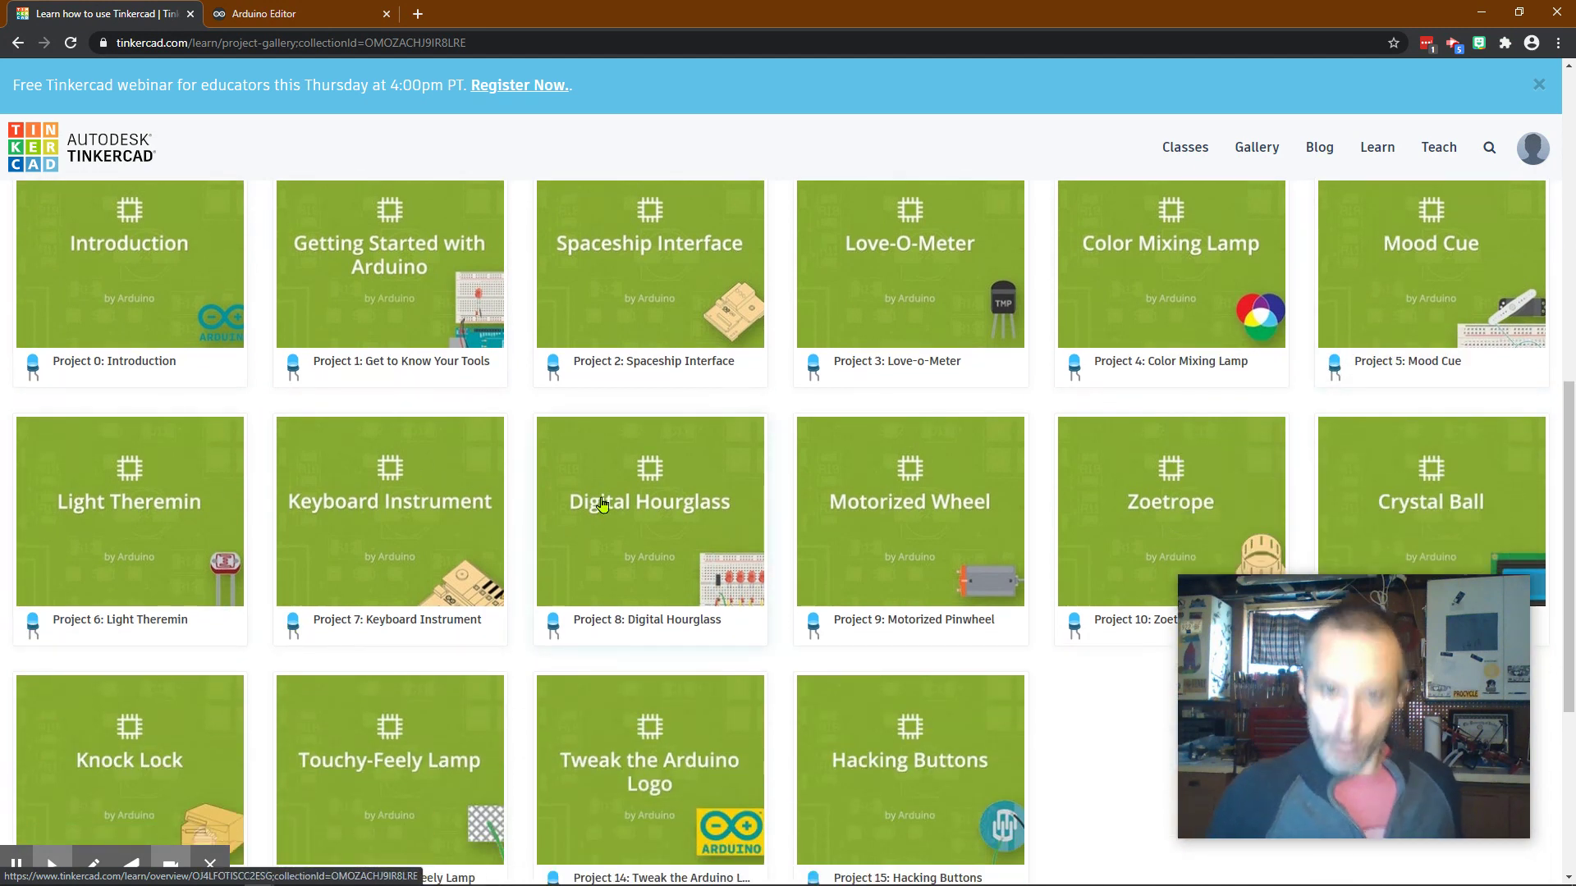
pyautogui.click(657, 542)
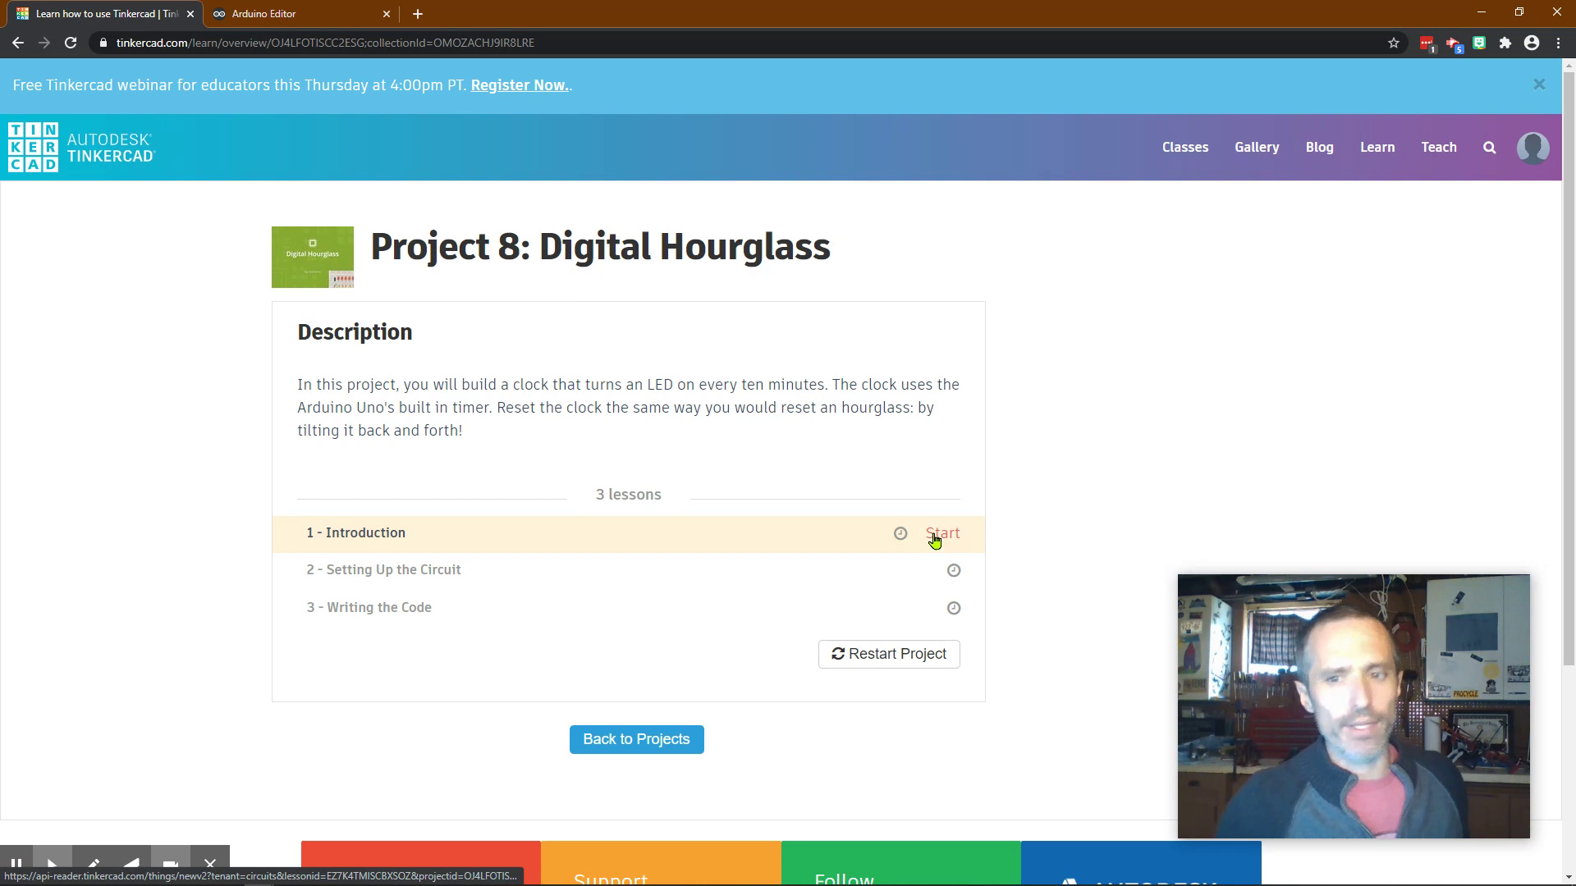
pyautogui.click(940, 534)
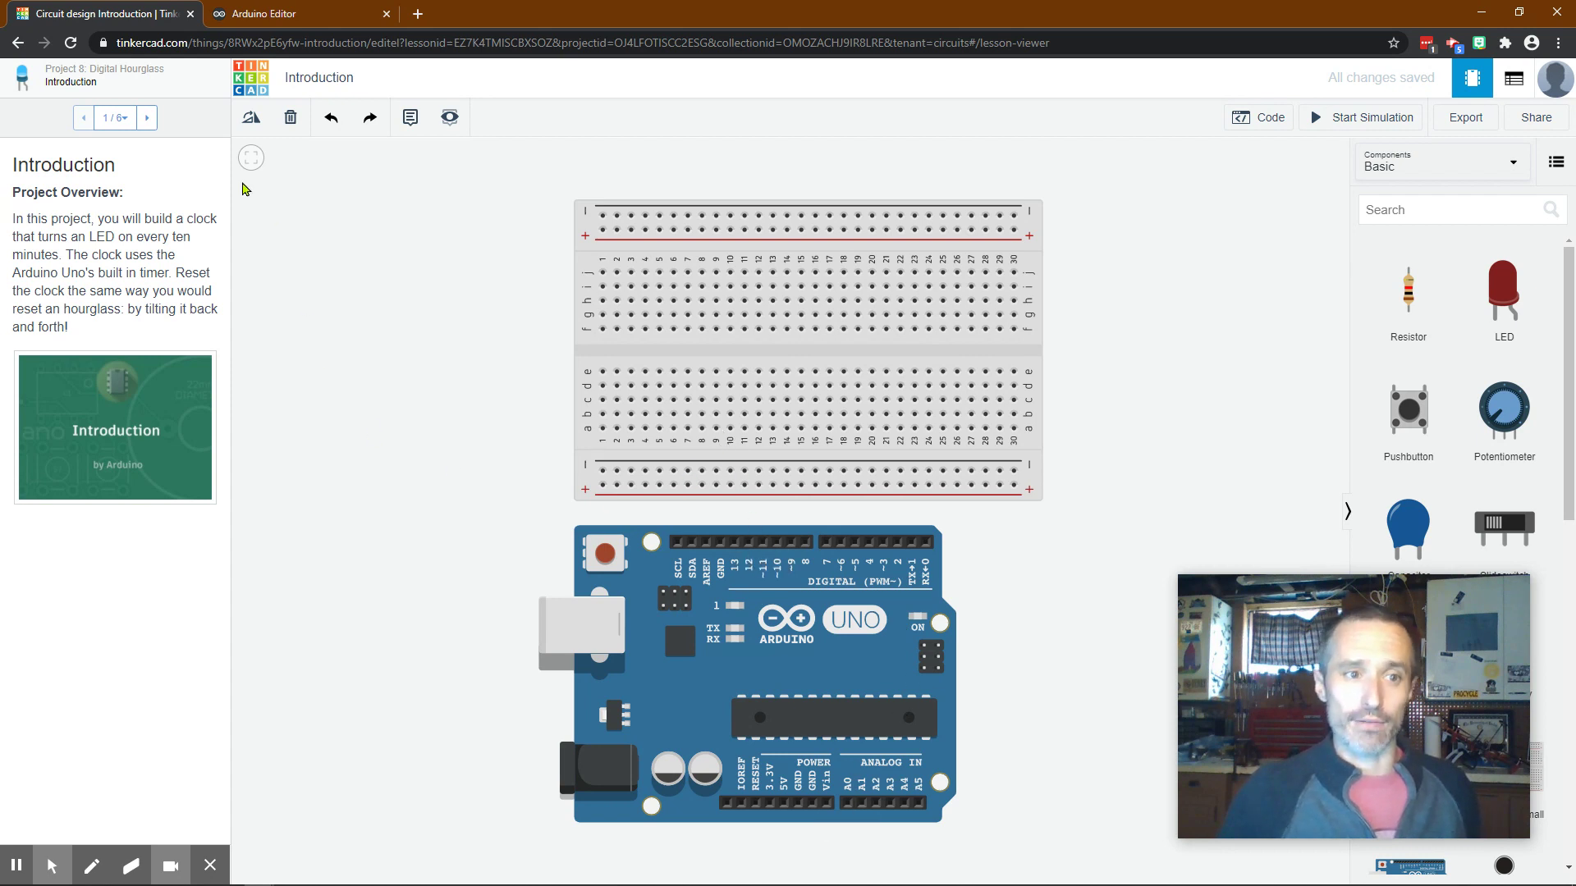
# Step through Project Description, Bill of Materials, Keeping Track of Time, Large Numbers and Tilt Switch, then continue to Setting Up the Circuit.
pyautogui.click(146, 121)
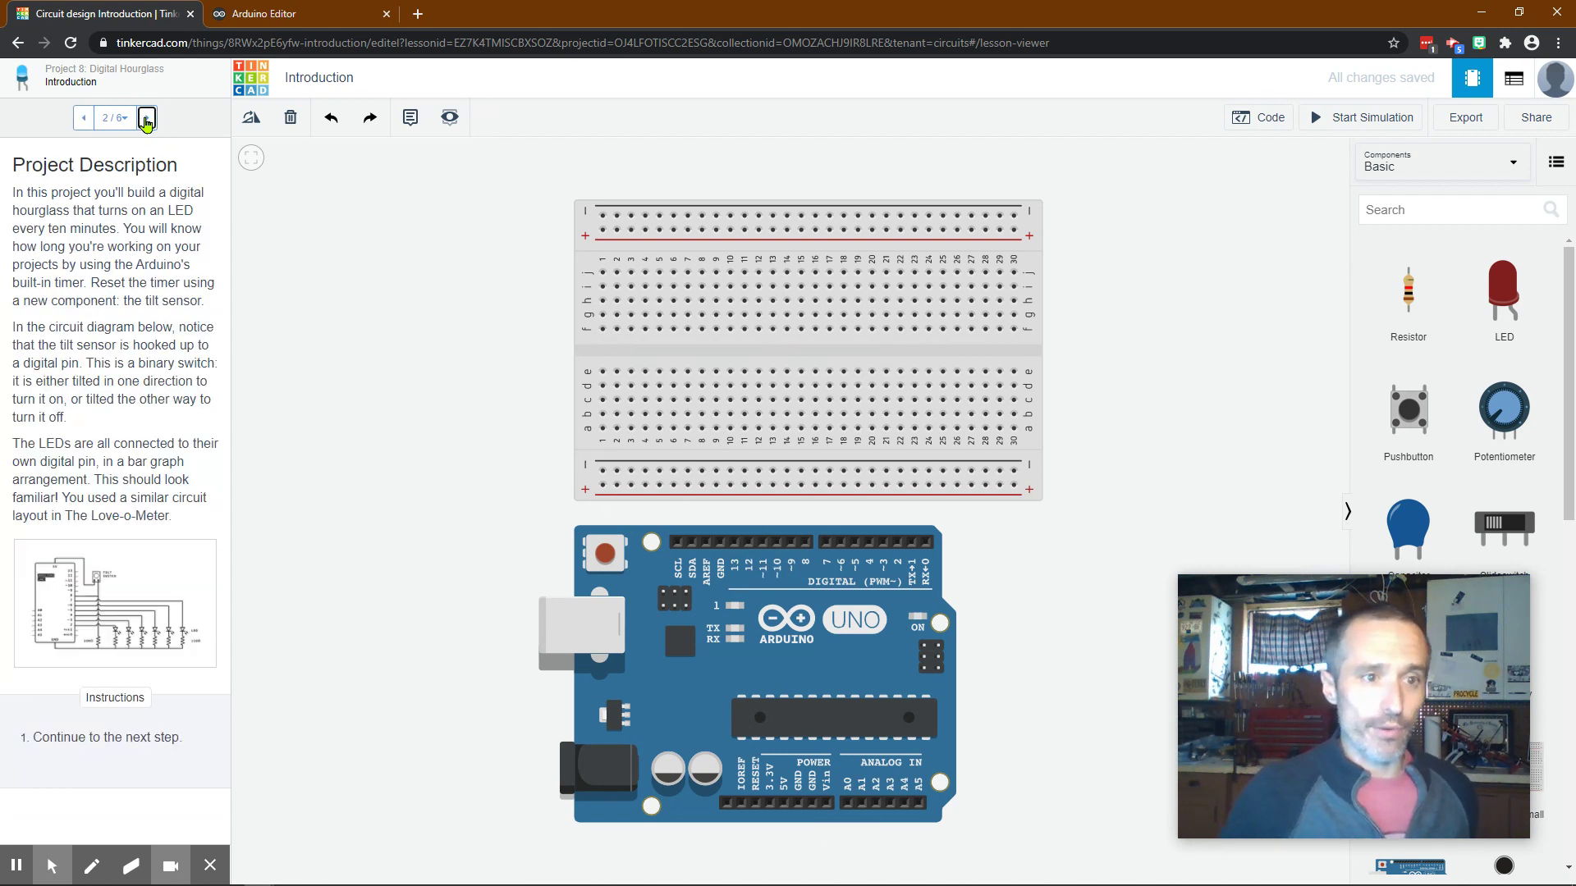
pyautogui.click(146, 121)
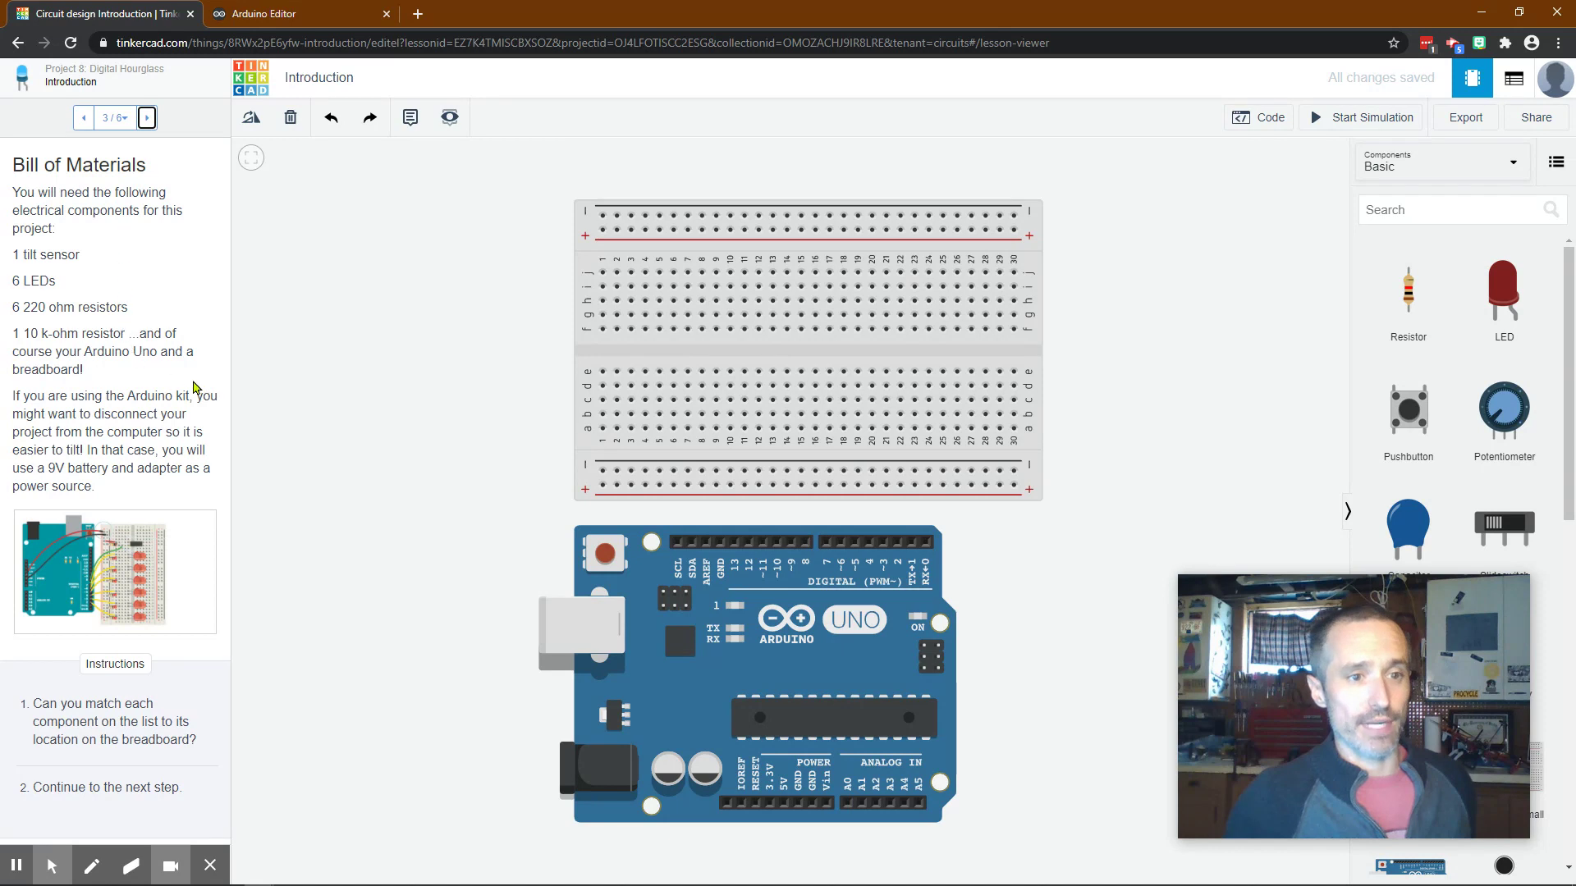
pyautogui.click(148, 124)
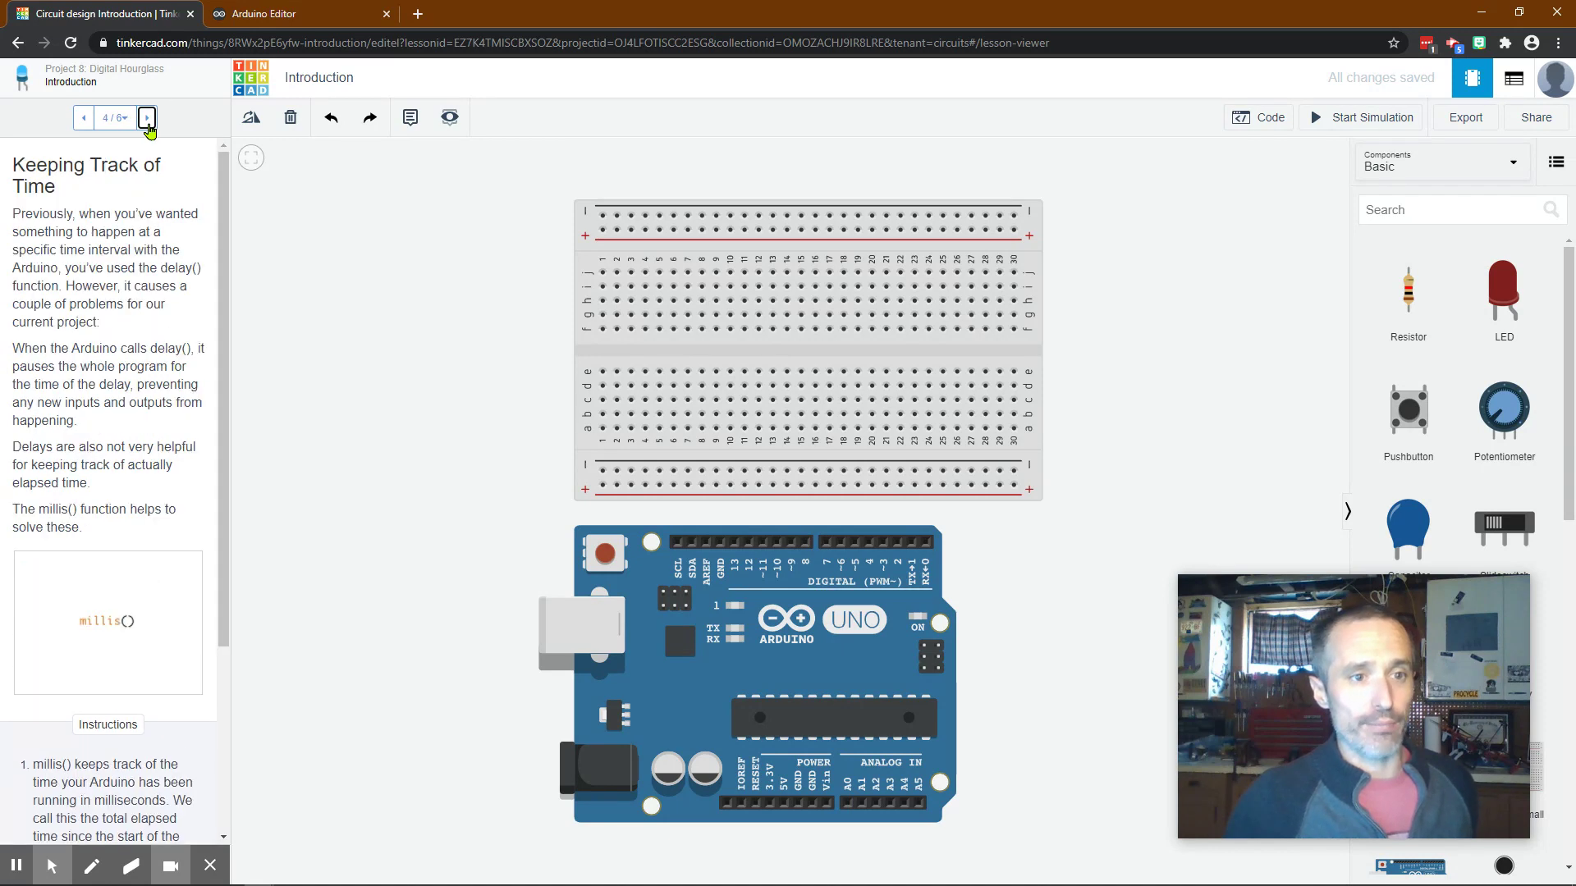
pyautogui.click(147, 119)
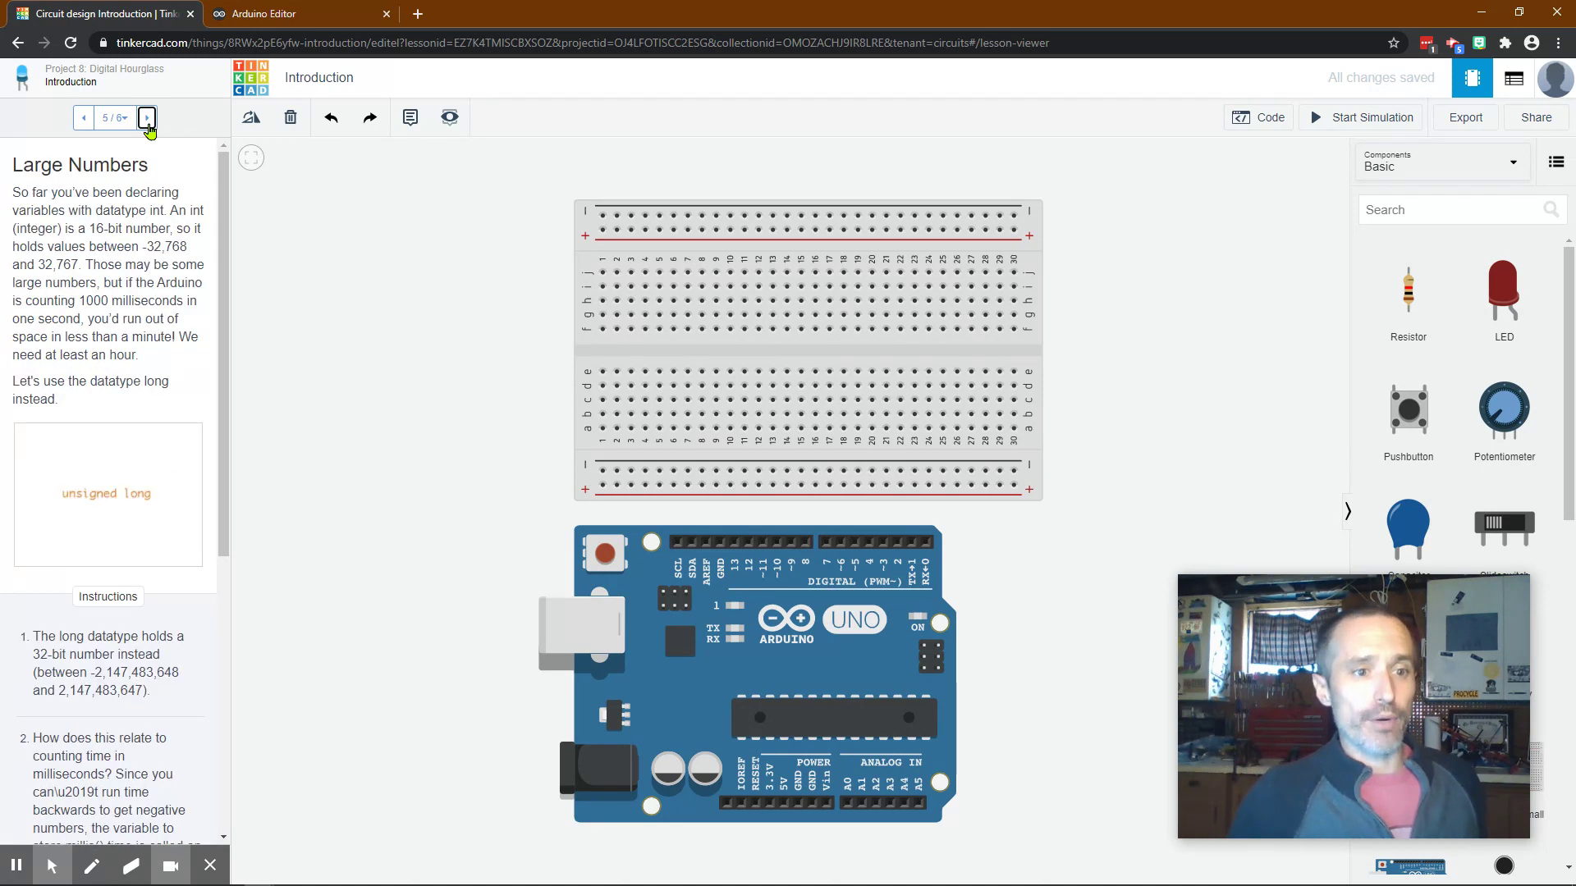
pyautogui.click(147, 119)
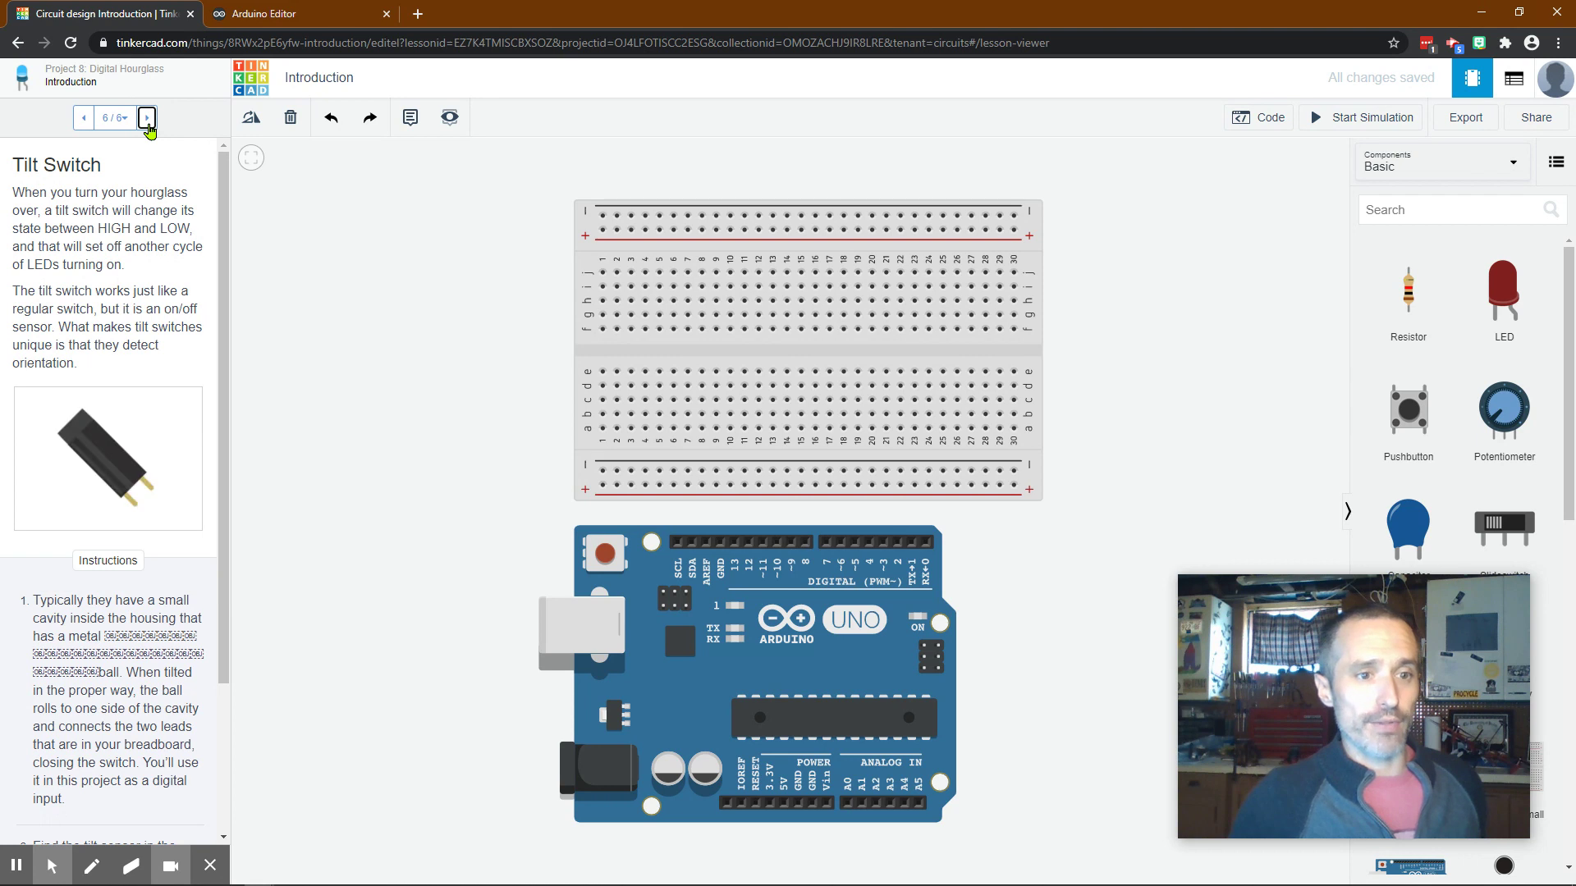
pyautogui.click(147, 119)
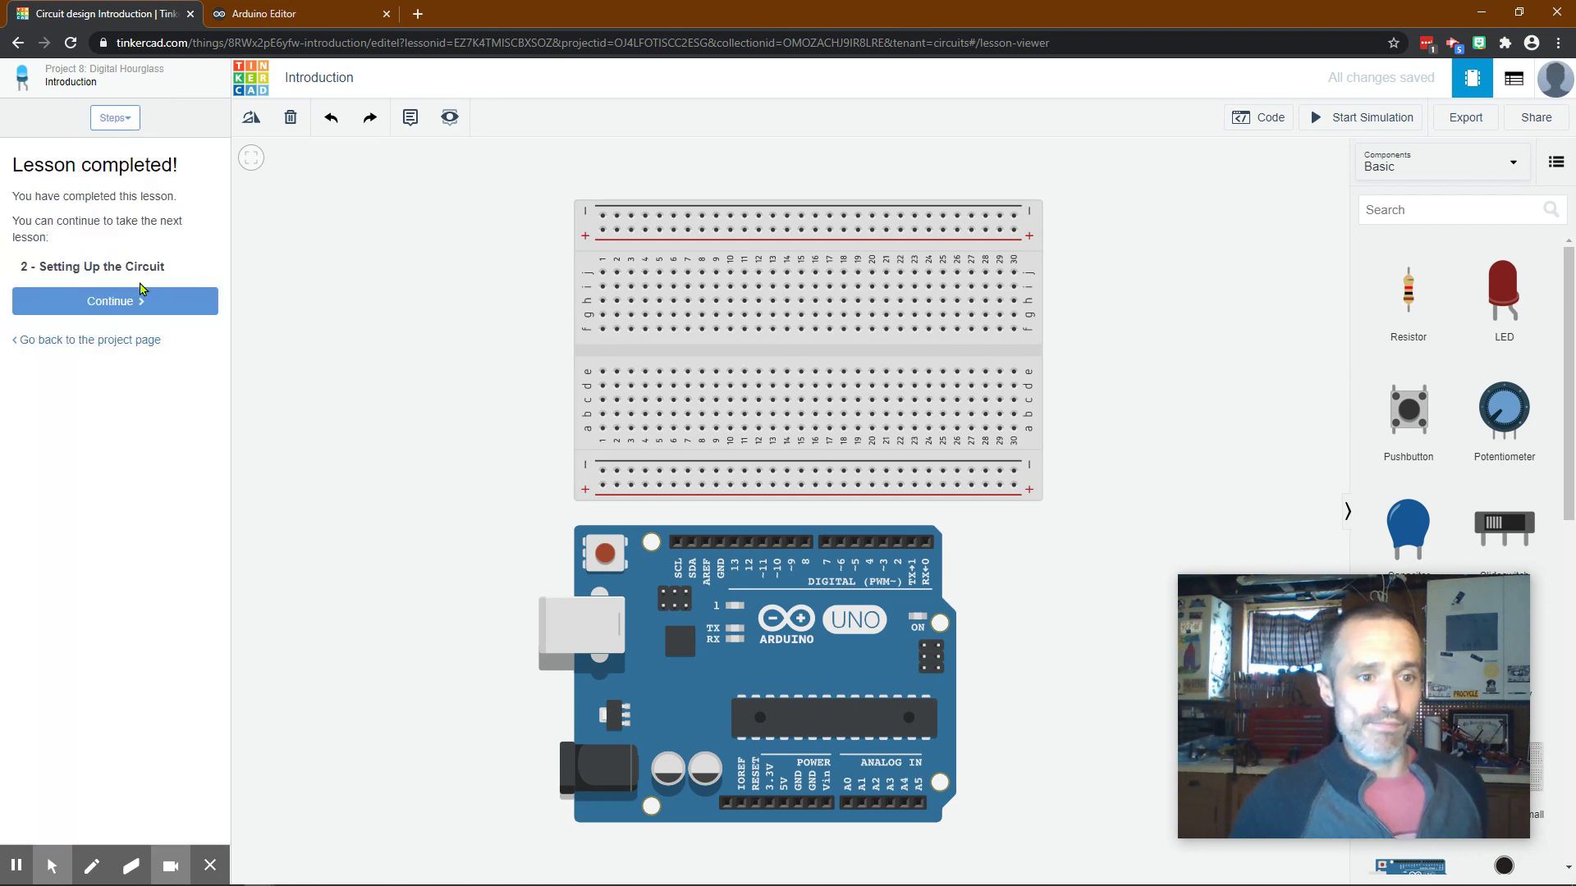
pyautogui.click(131, 302)
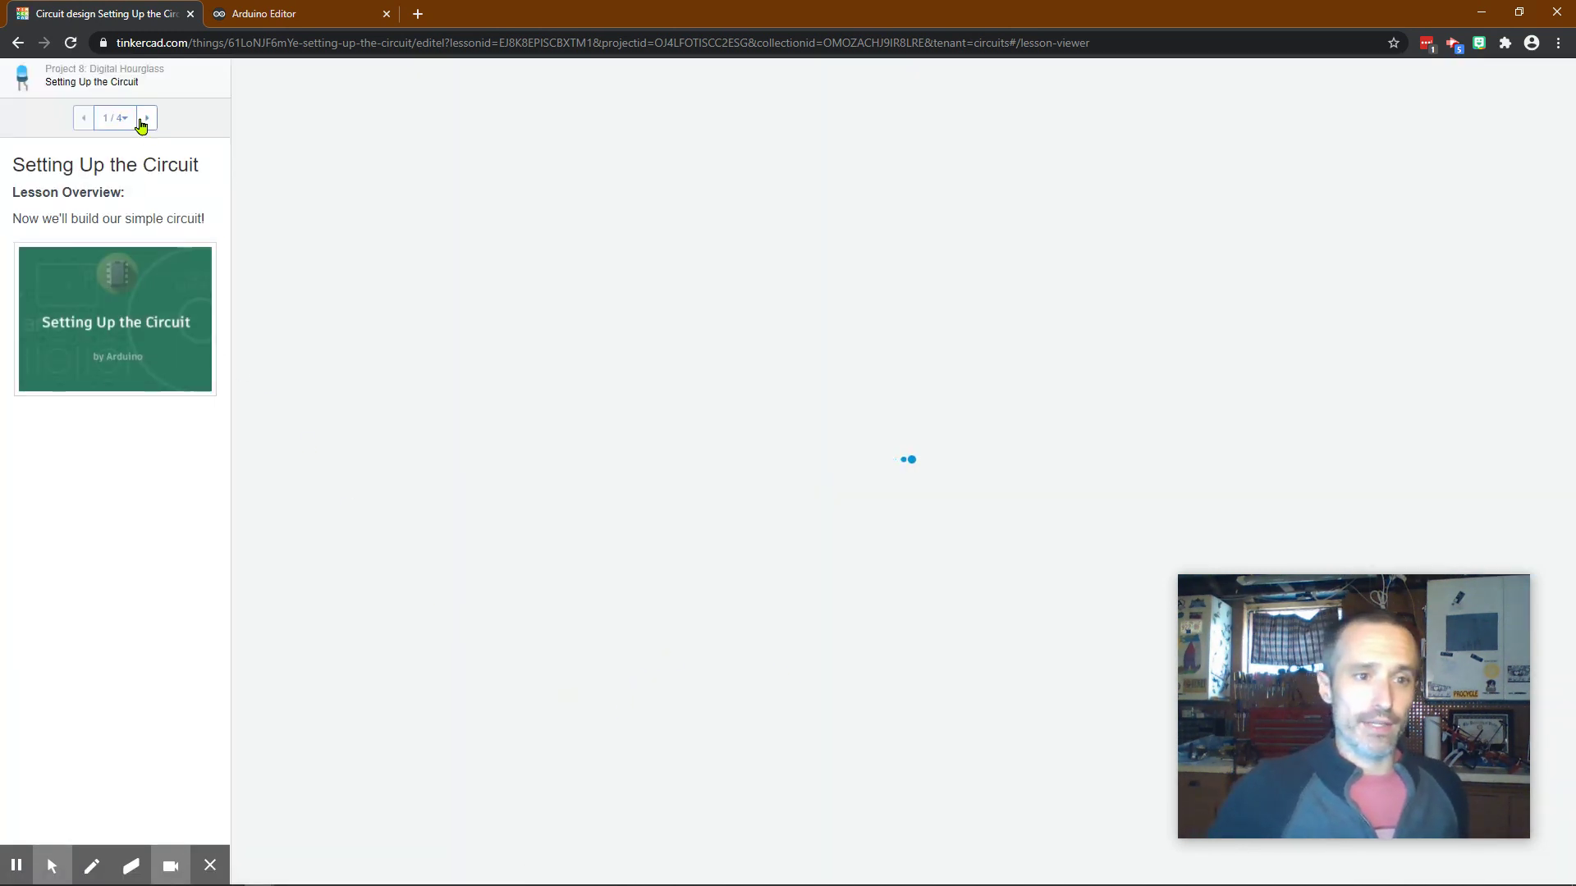
# At Connecting Power and Ground, wire Arduino 5V to the breadboard + rail in red.
pyautogui.click(146, 118)
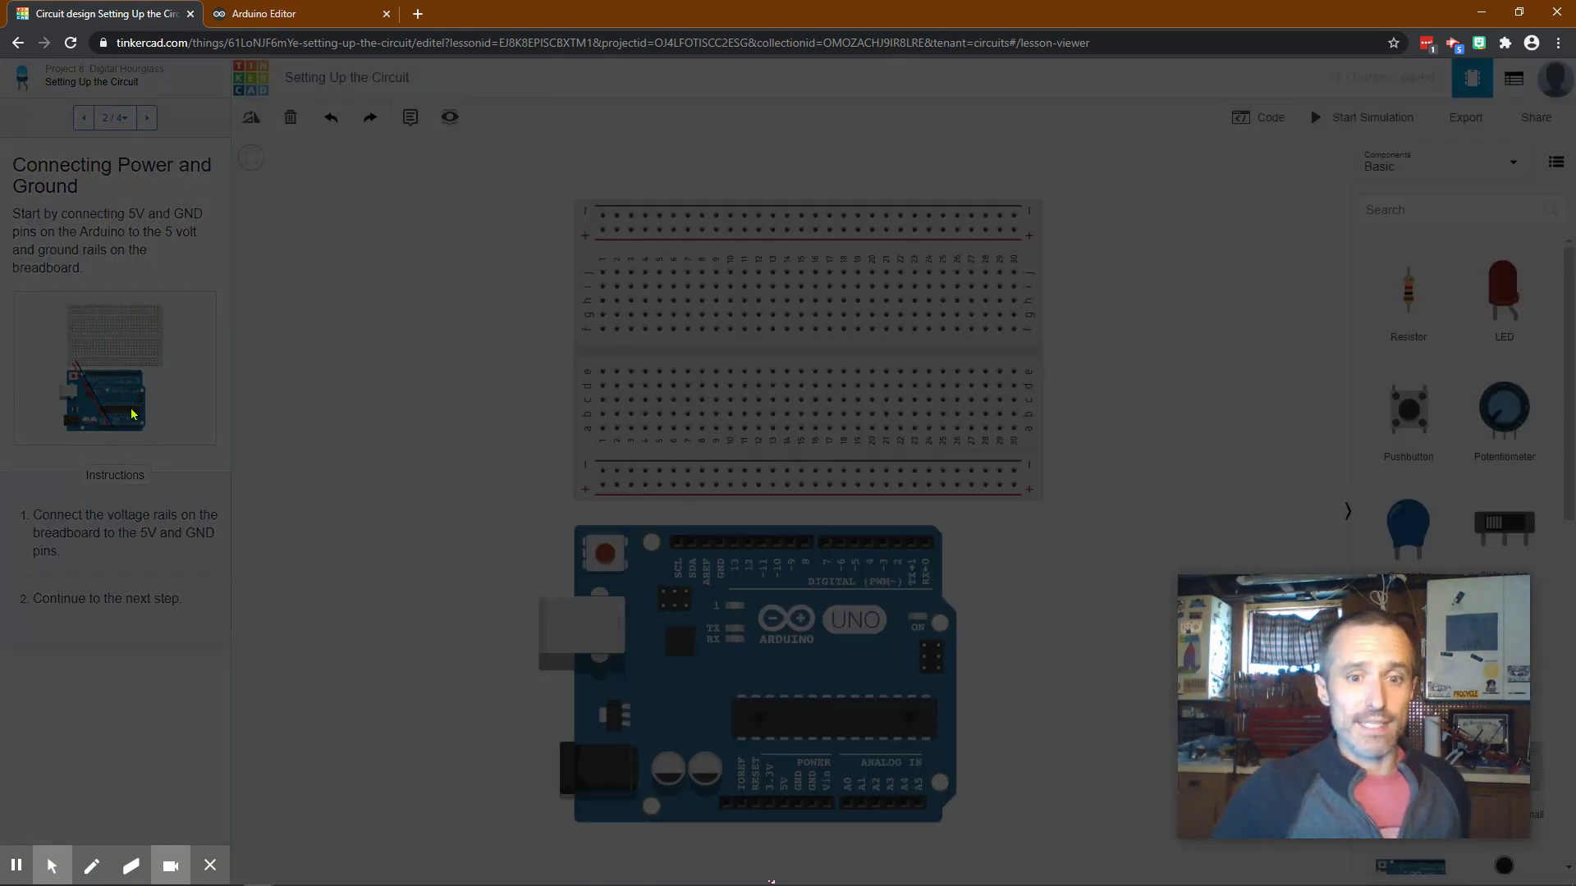
pyautogui.click(132, 414)
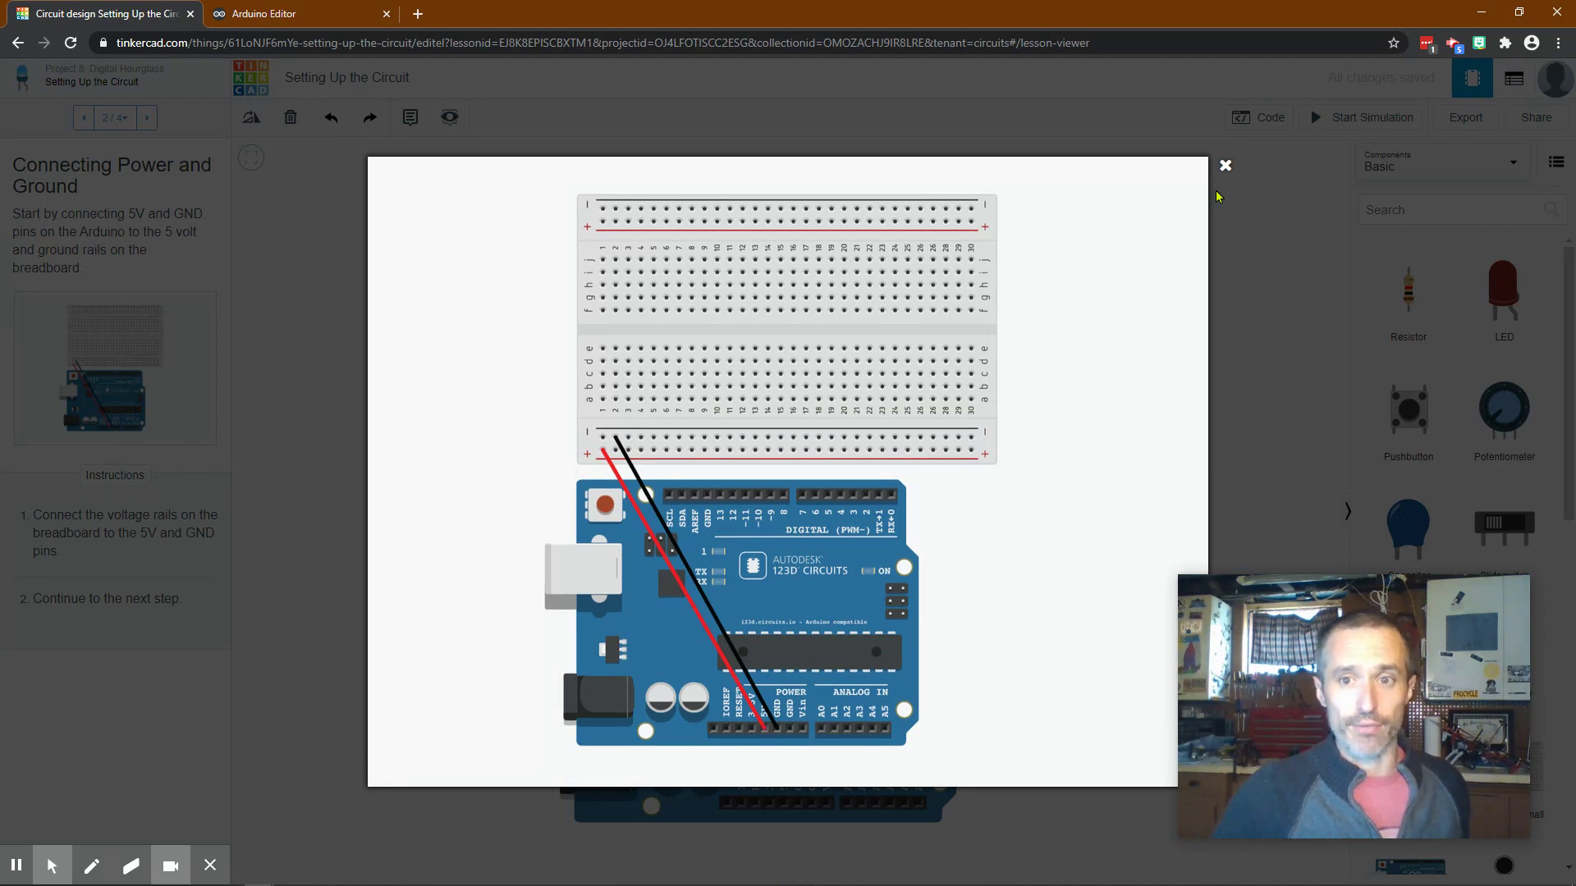
pyautogui.click(1226, 165)
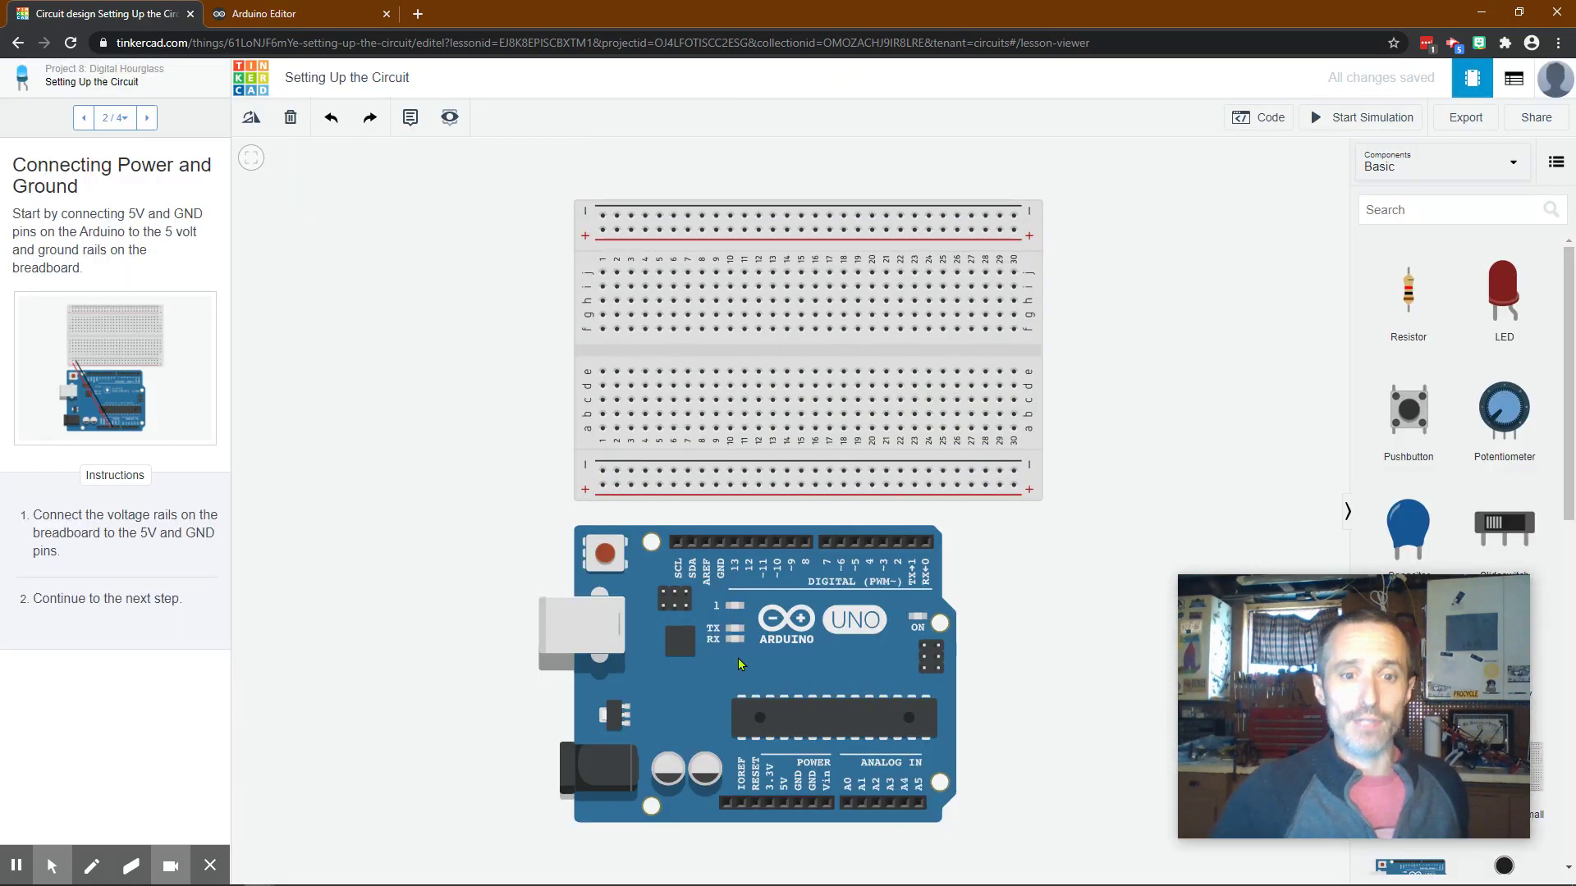
pyautogui.click(784, 806)
pyautogui.click(602, 485)
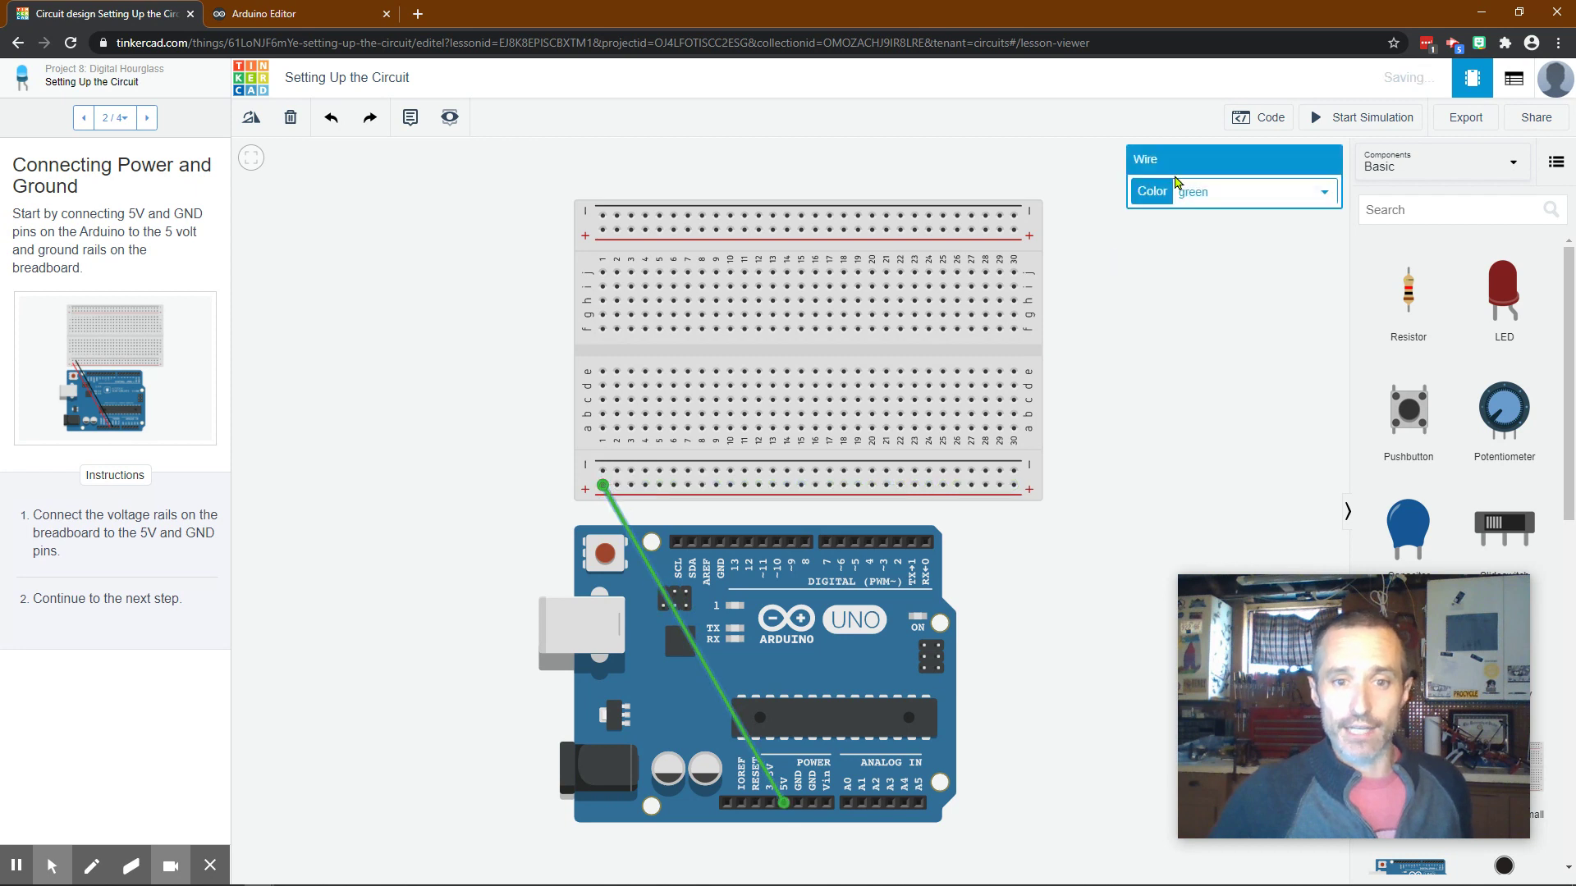
pyautogui.click(1190, 189)
pyautogui.click(1239, 225)
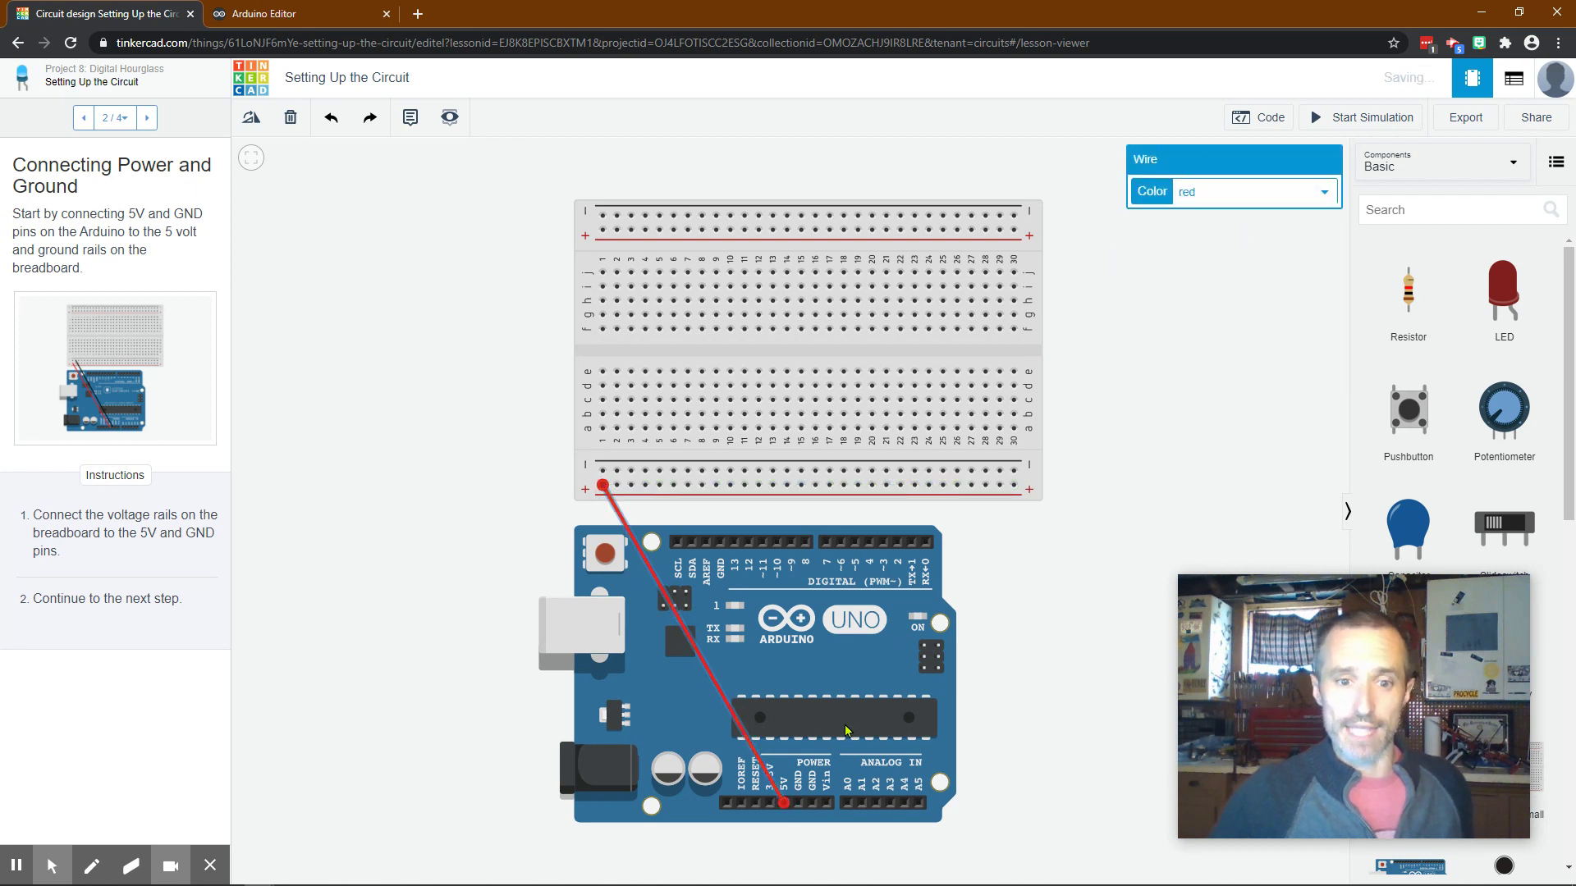
# Wire Arduino GND to the − rail in black and advance to Arrange and Connect LEDs.
pyautogui.click(797, 802)
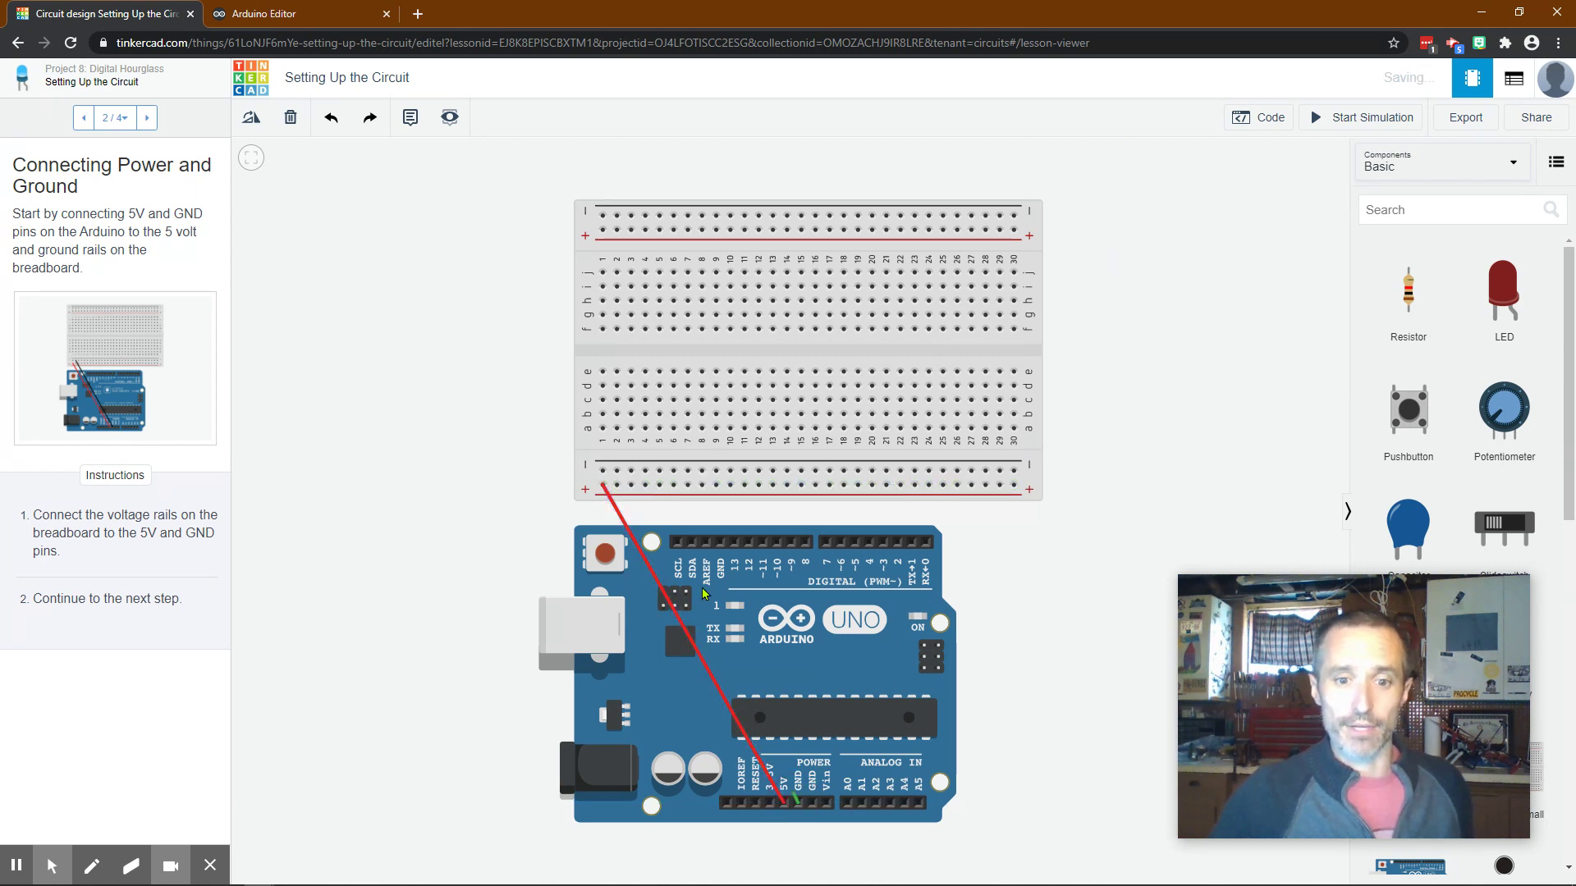
pyautogui.click(603, 470)
pyautogui.click(1234, 189)
pyautogui.click(1196, 215)
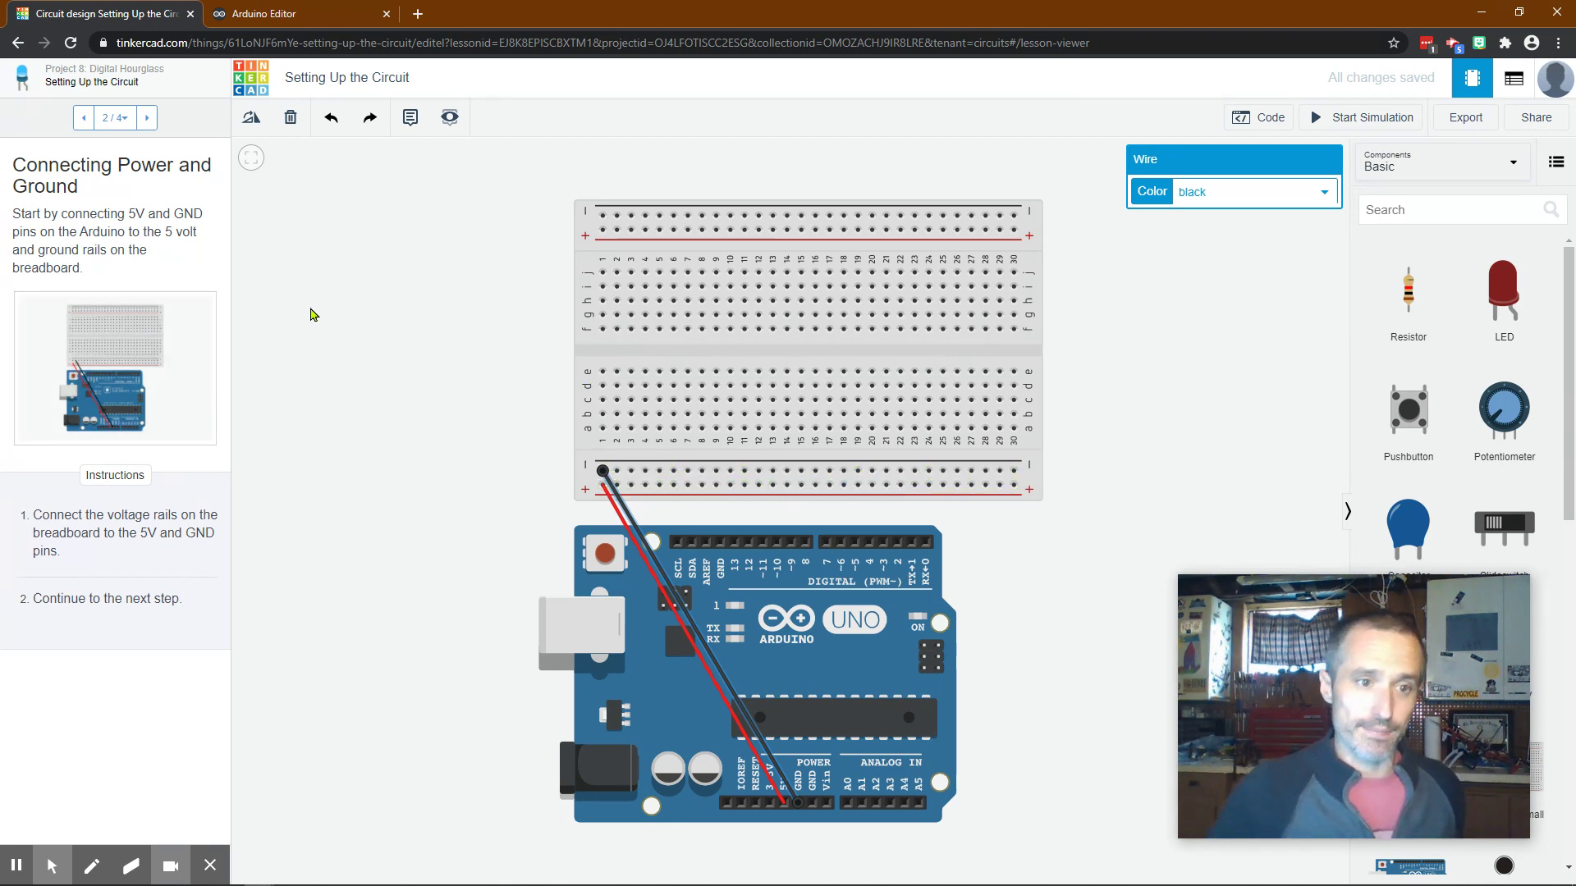
pyautogui.click(147, 118)
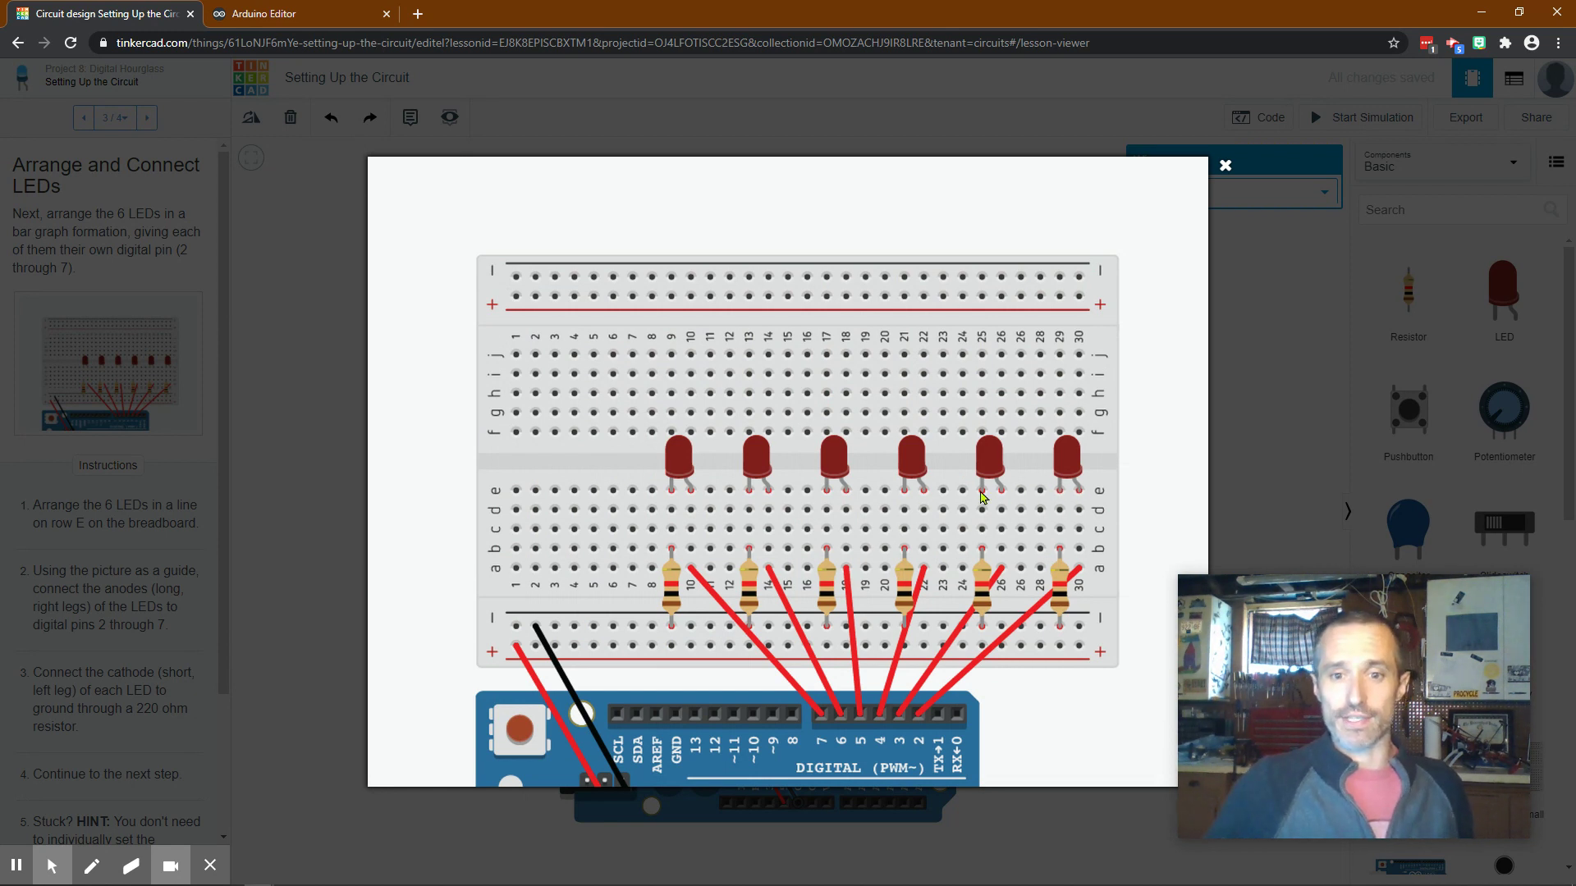
# Place six red LEDs in a row across the breadboard's centre gap.
pyautogui.click(1289, 334)
pyautogui.moveTo(1503, 292); pyautogui.dragTo(995, 382)
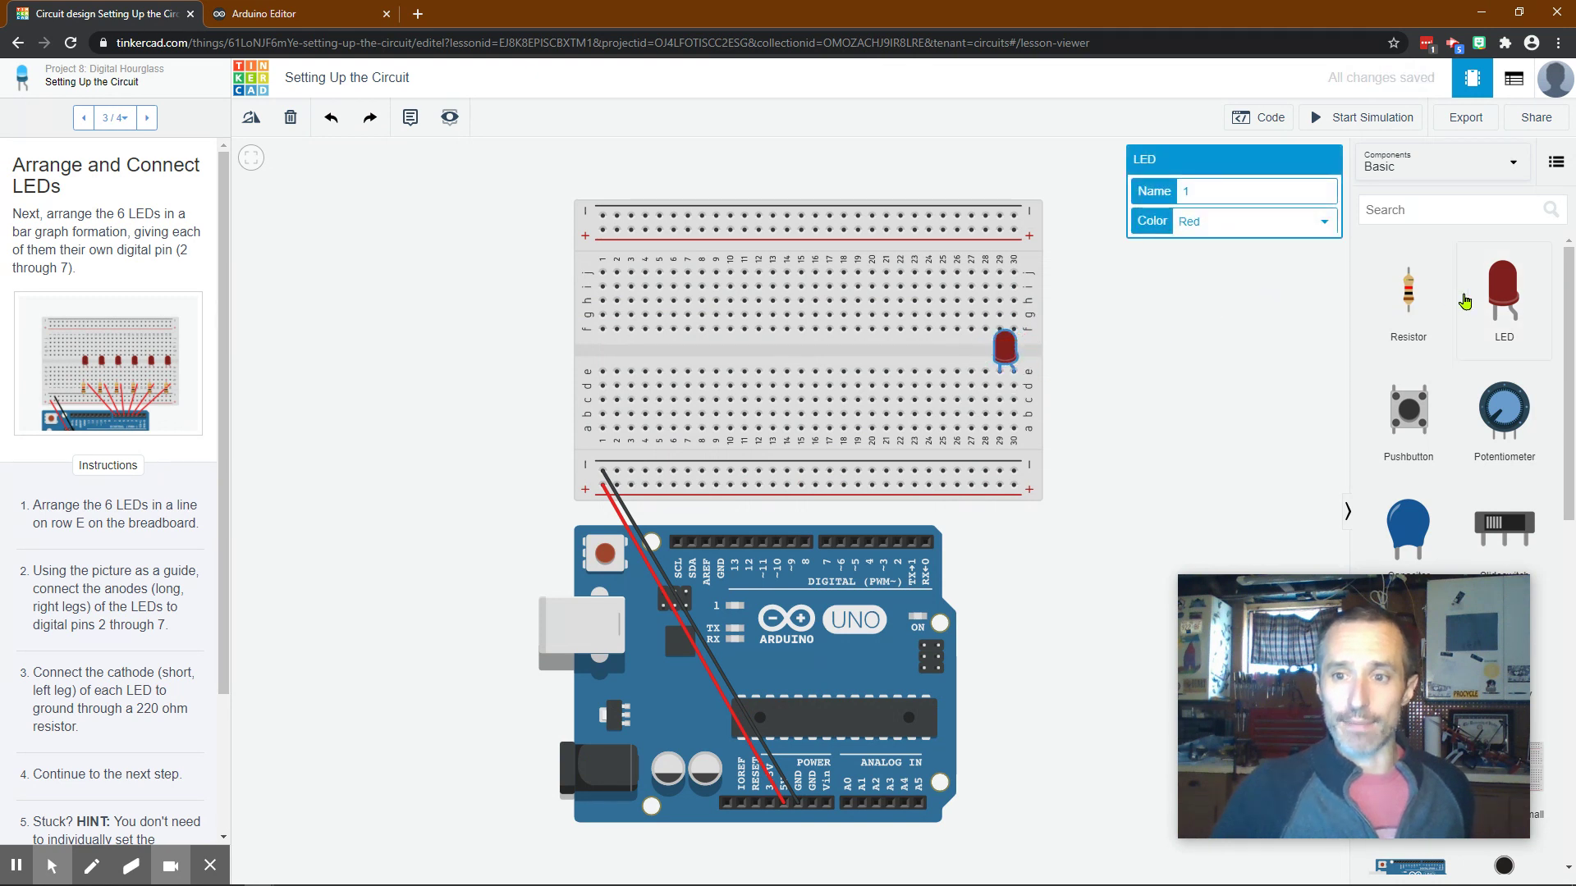
pyautogui.moveTo(1466, 302); pyautogui.dragTo(948, 373)
pyautogui.moveTo(1503, 296); pyautogui.dragTo(888, 364)
pyautogui.moveTo(1008, 344); pyautogui.dragTo(839, 370)
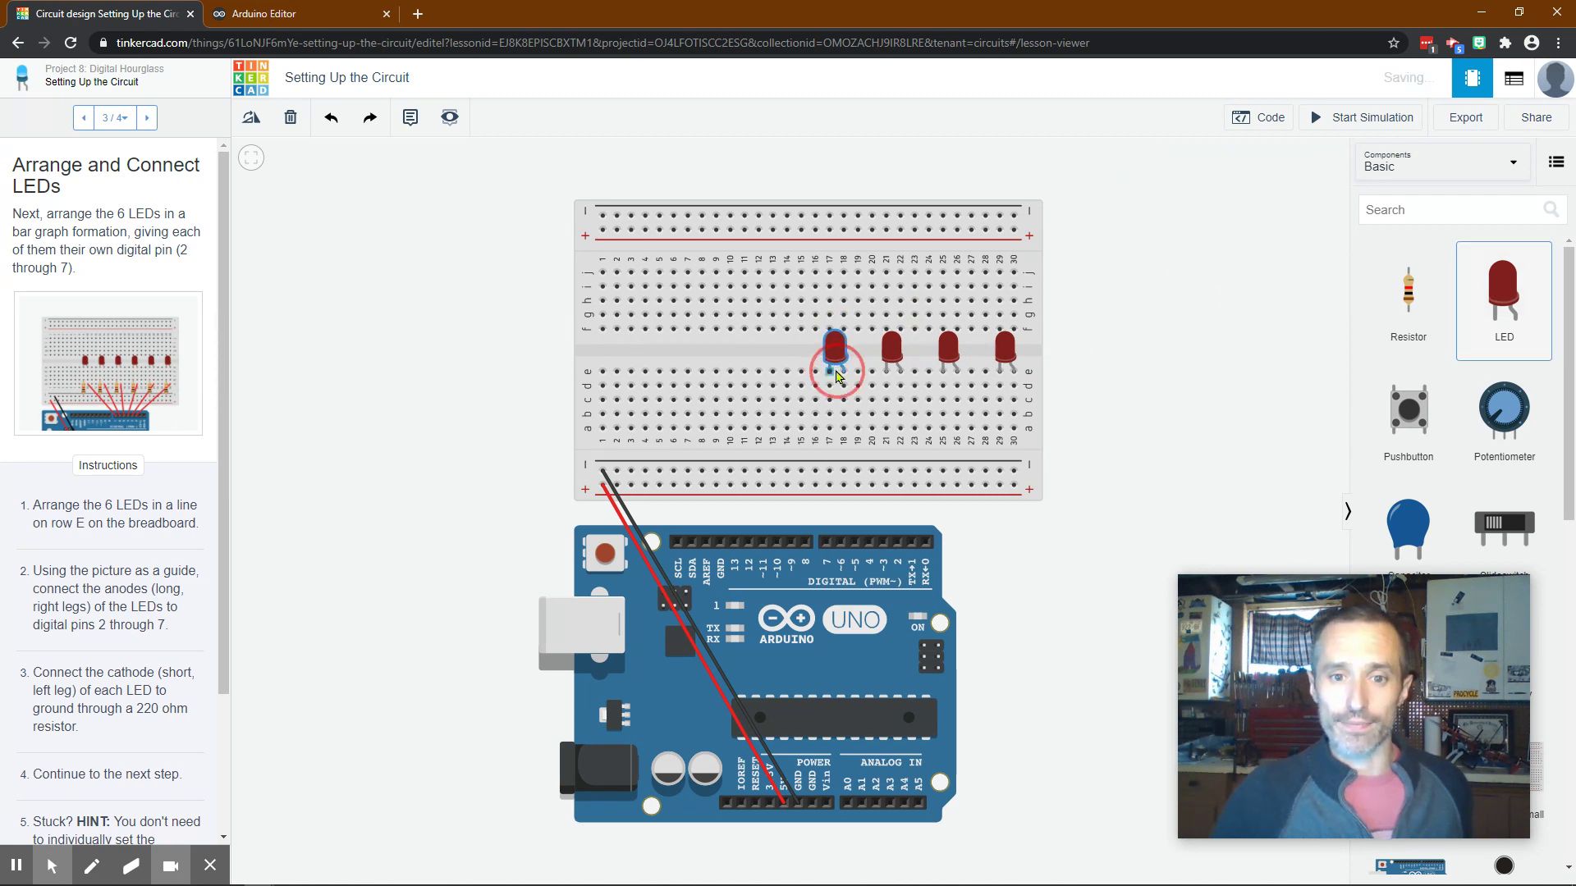
pyautogui.moveTo(1504, 294); pyautogui.dragTo(789, 352)
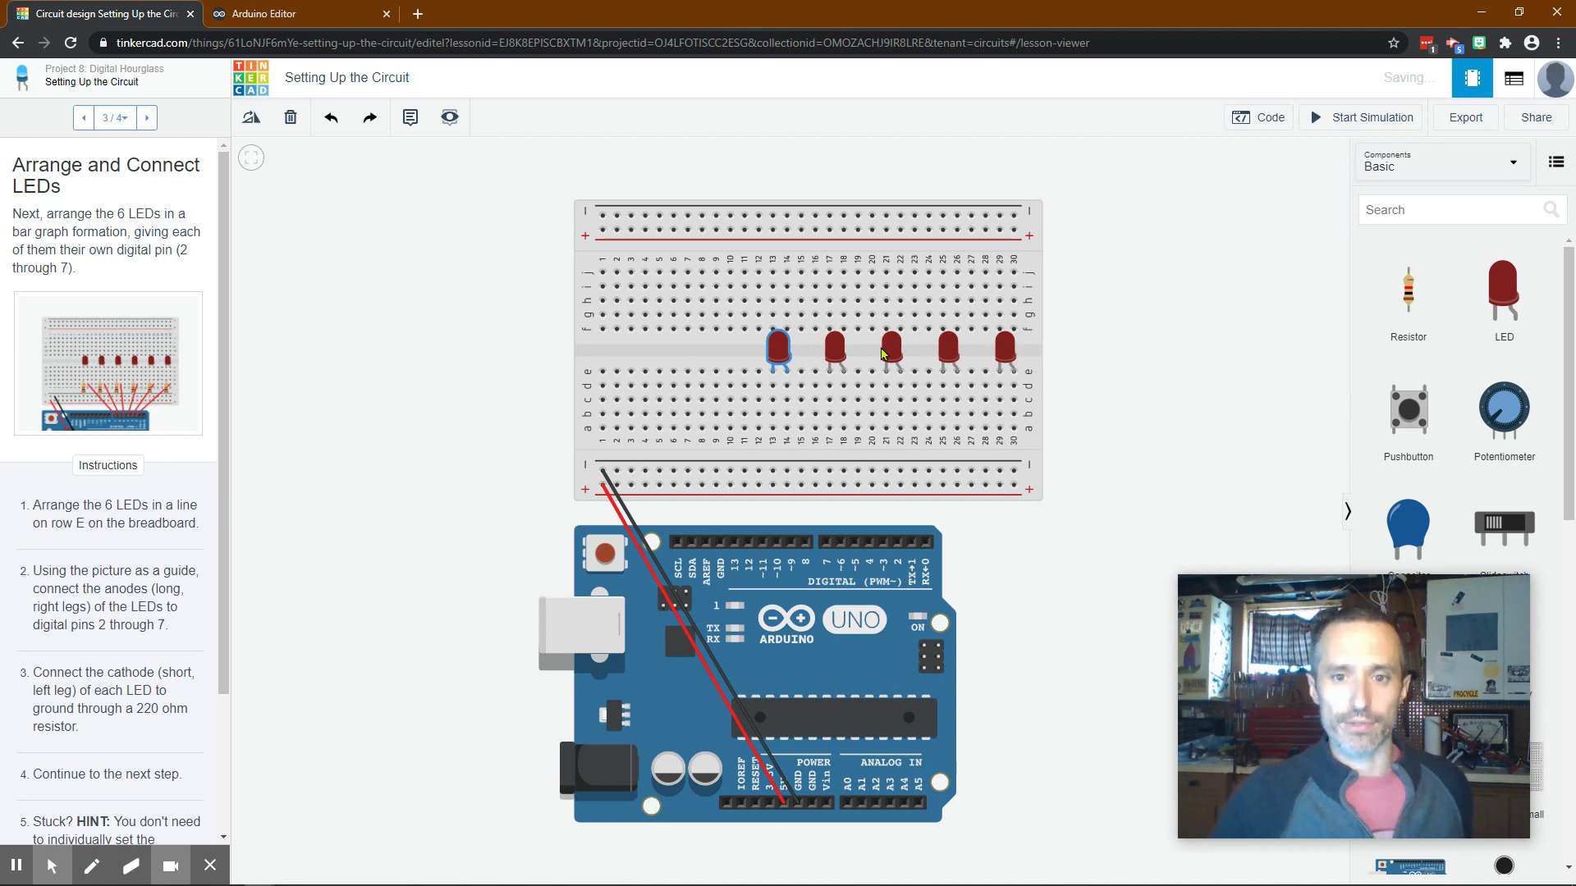
pyautogui.moveTo(1503, 294); pyautogui.dragTo(733, 376)
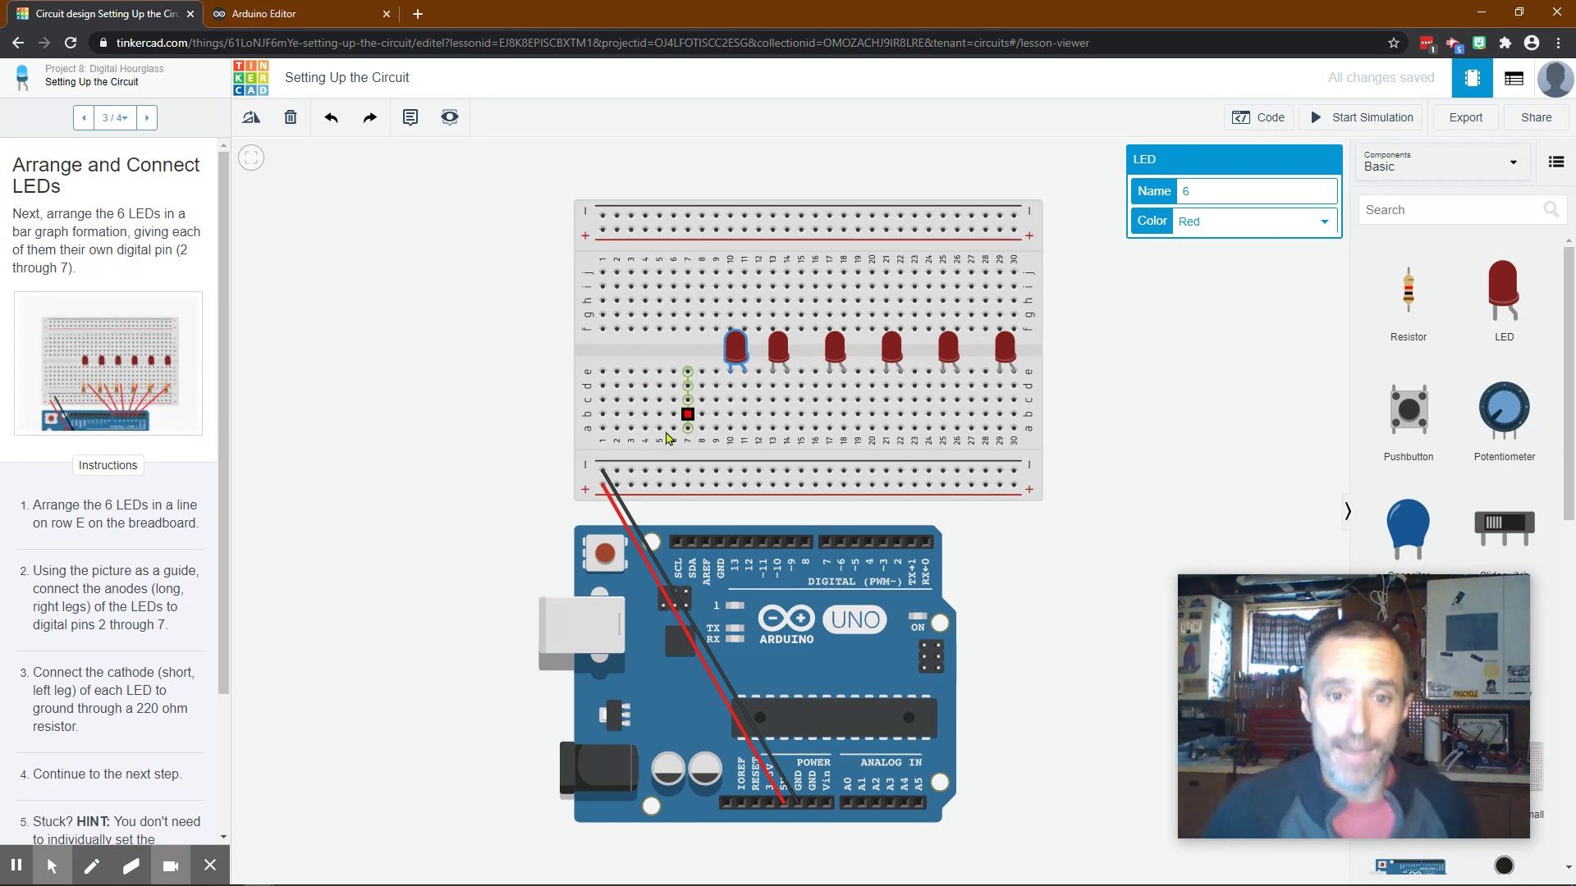
# Shift the first LED one hole left and enlarge the reference circuit picture.
pyautogui.click(449, 358)
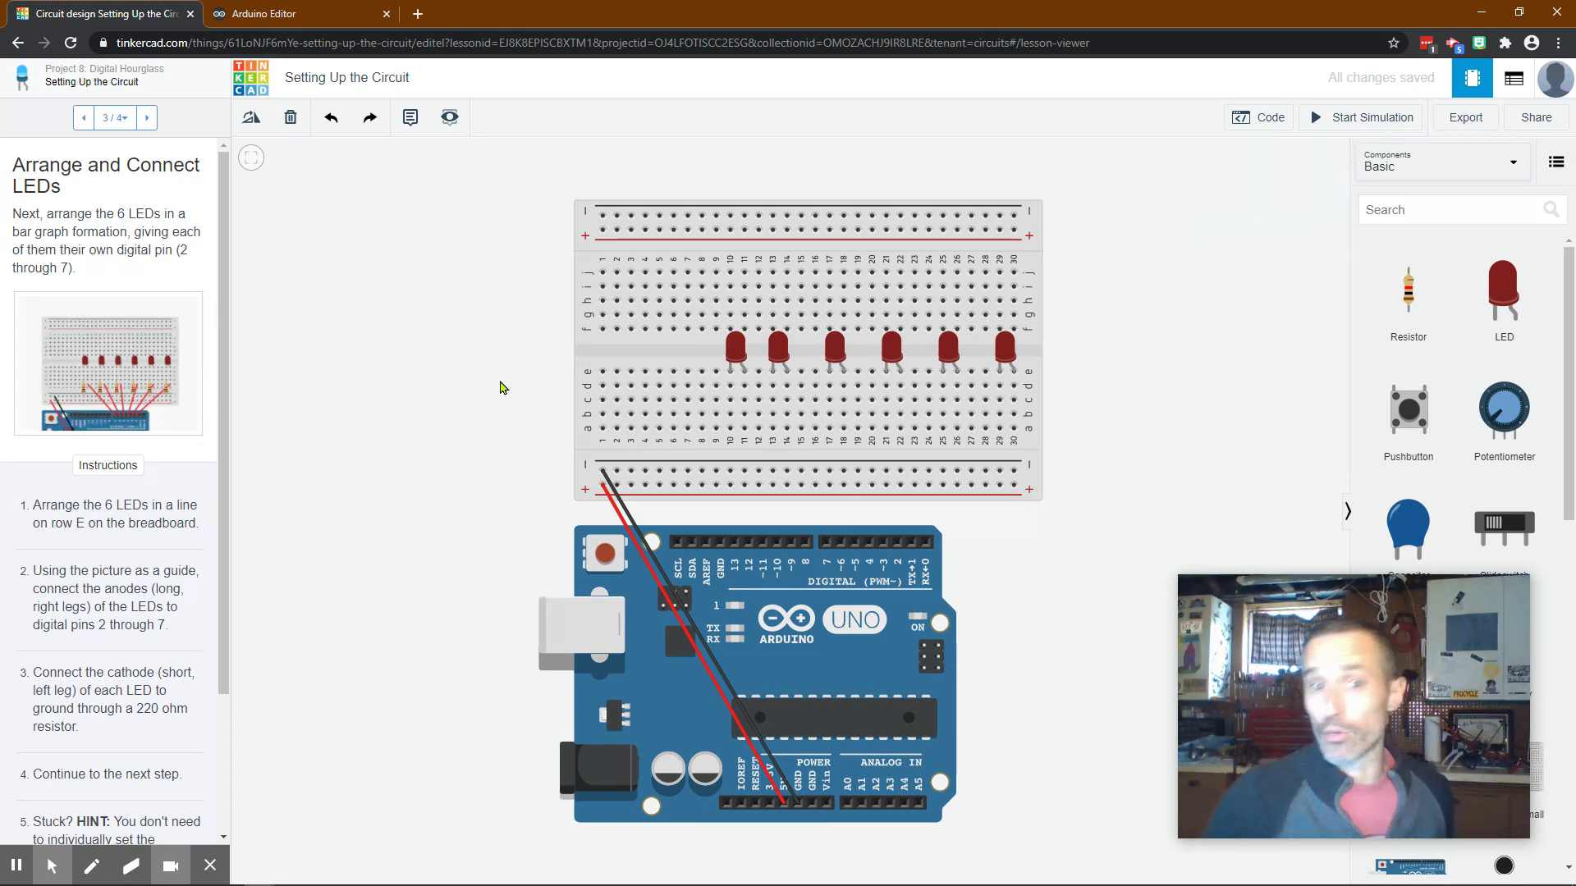
pyautogui.moveTo(734, 349); pyautogui.dragTo(720, 349)
pyautogui.click(470, 389)
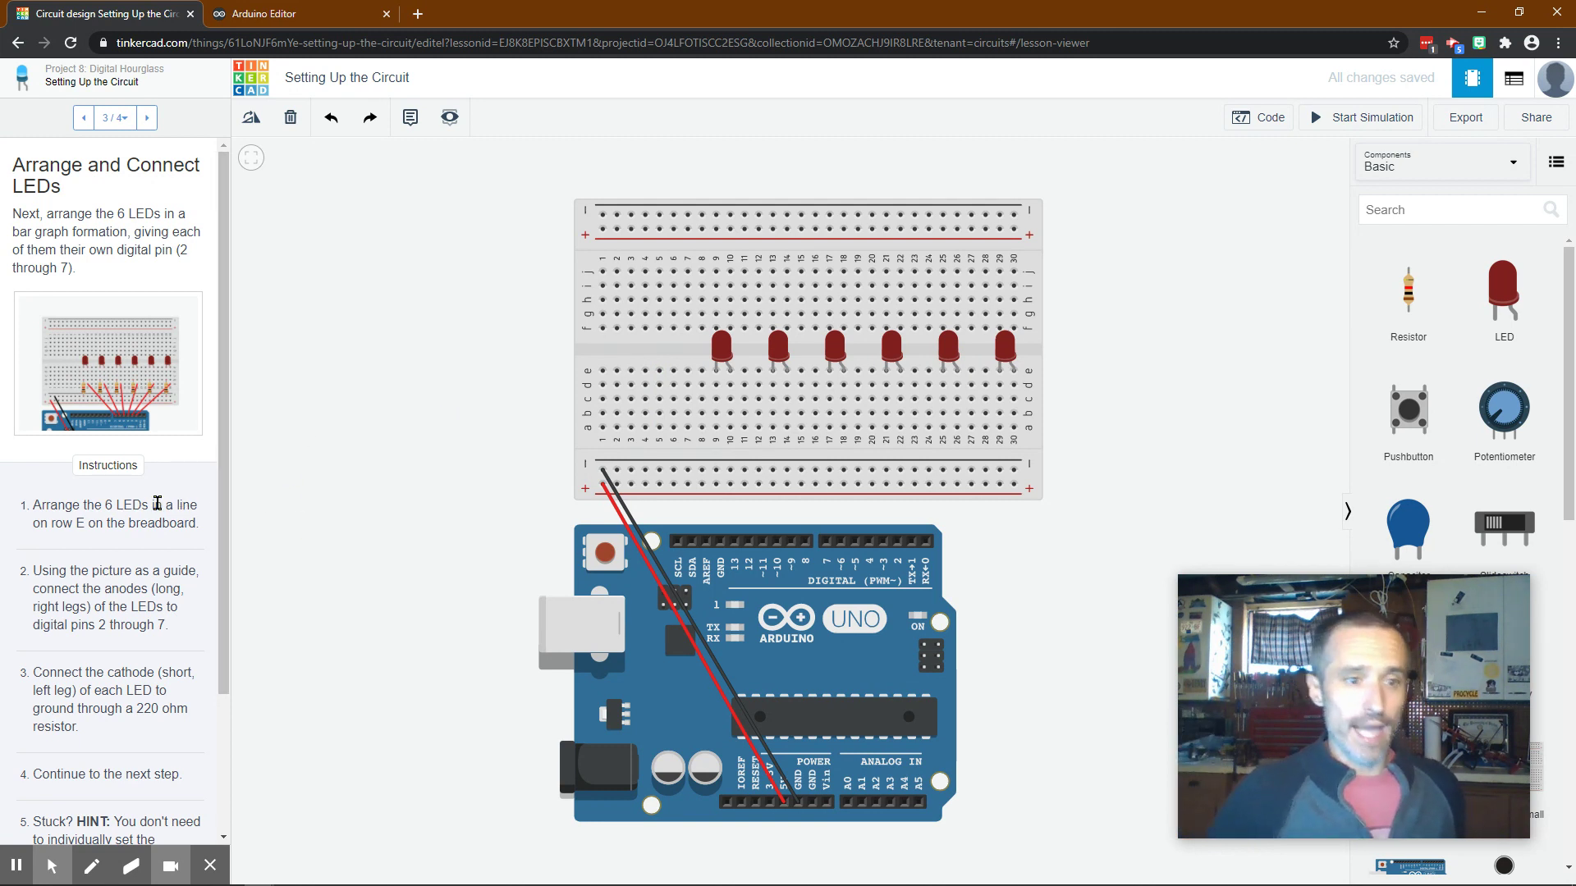
pyautogui.click(130, 361)
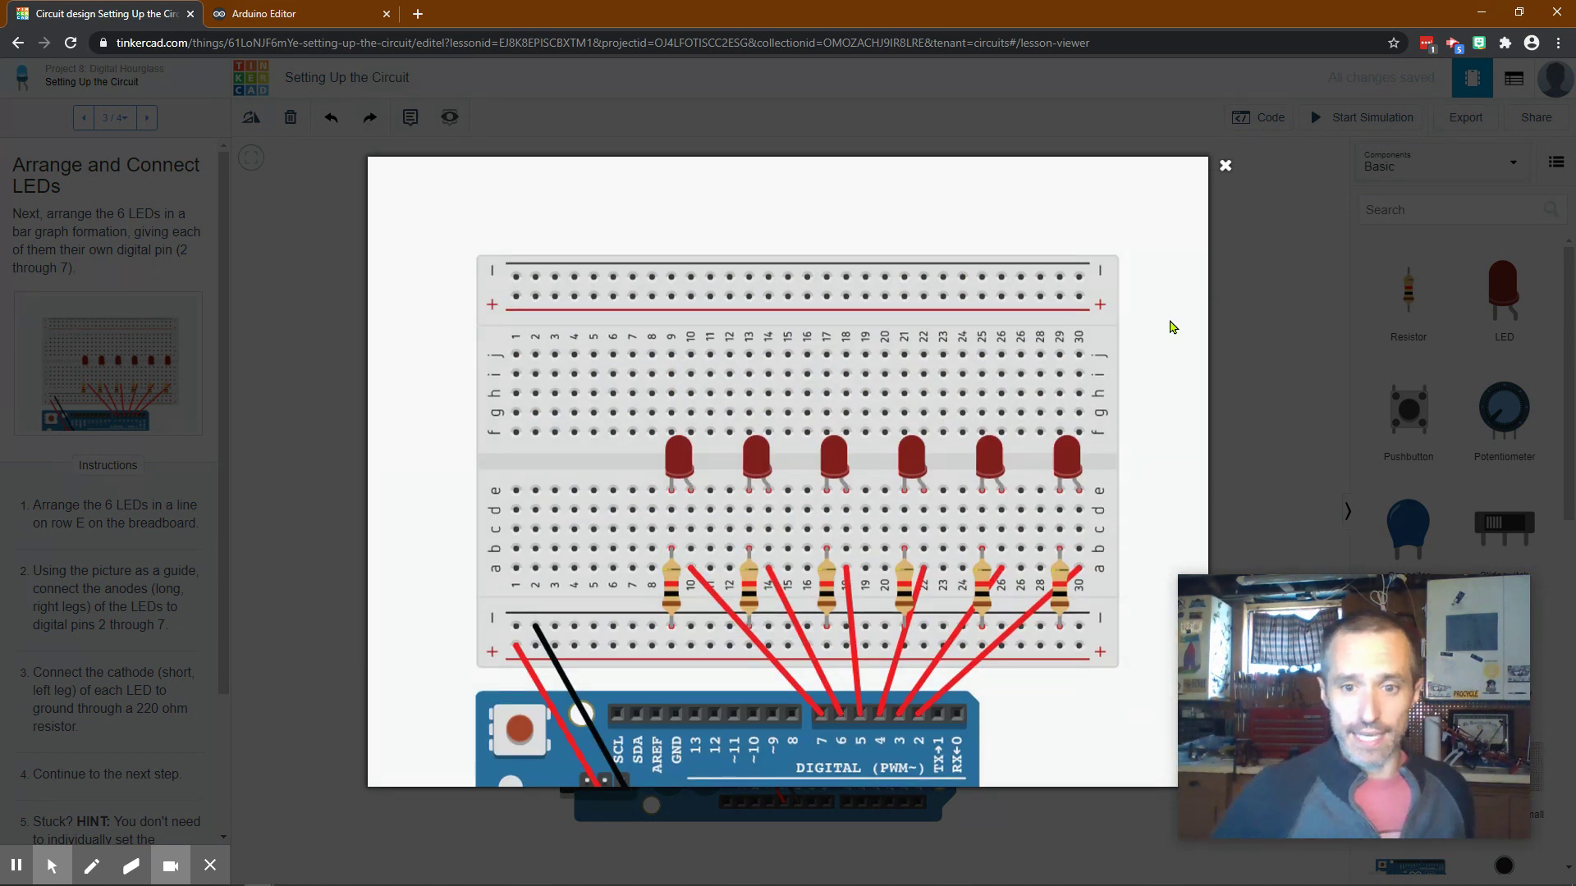
# Place resistors below the LED row, linking to the ground rail, then re-enlarge the reference picture.
pyautogui.click(1225, 167)
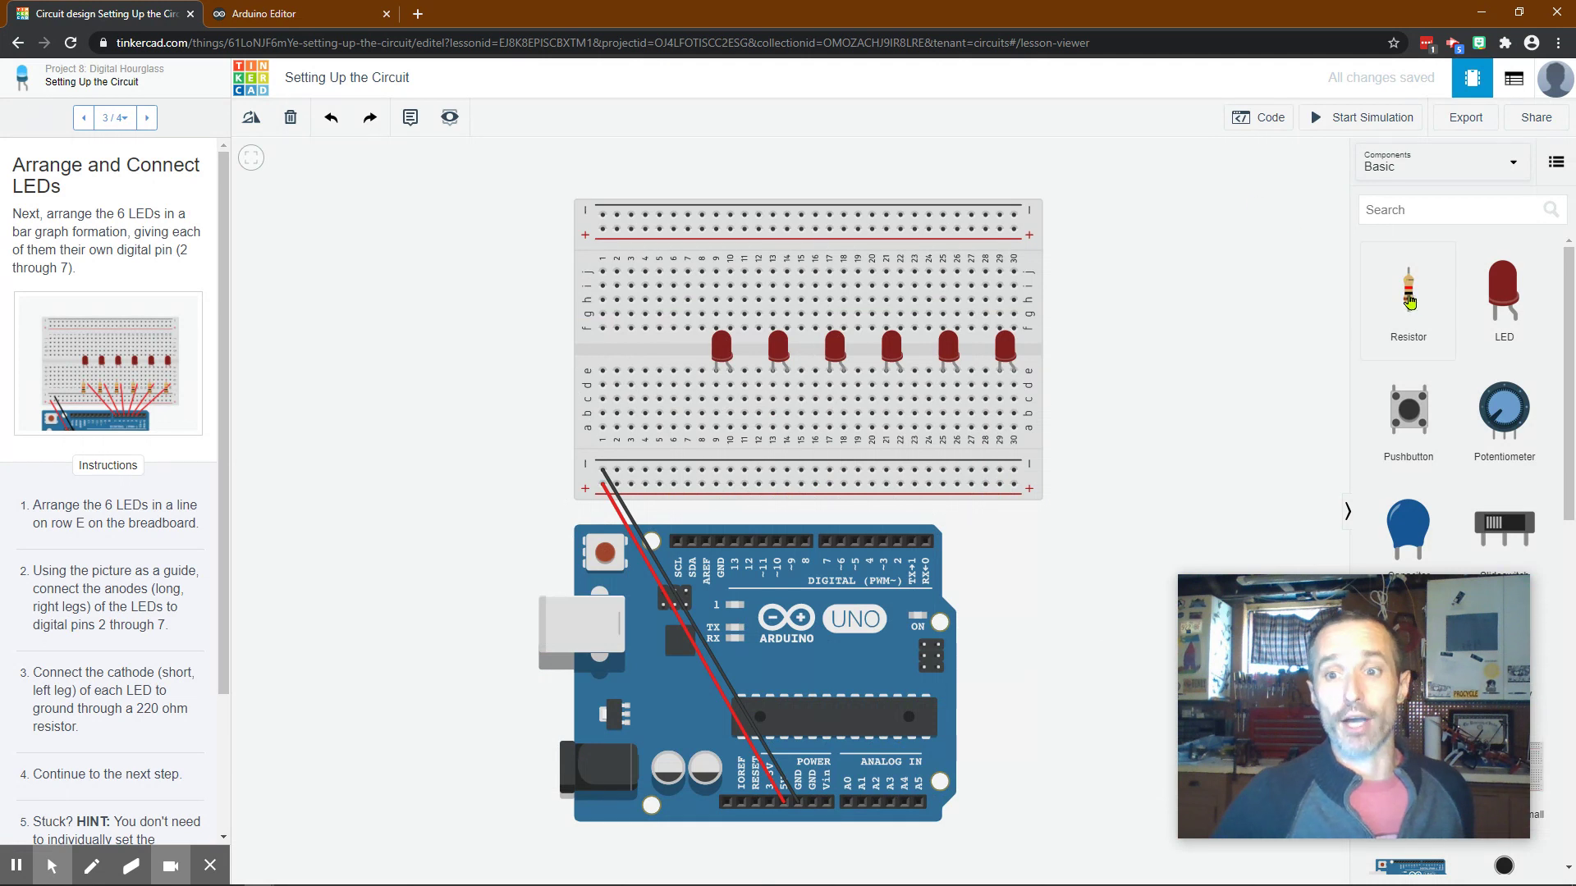
pyautogui.moveTo(1409, 300); pyautogui.dragTo(830, 448)
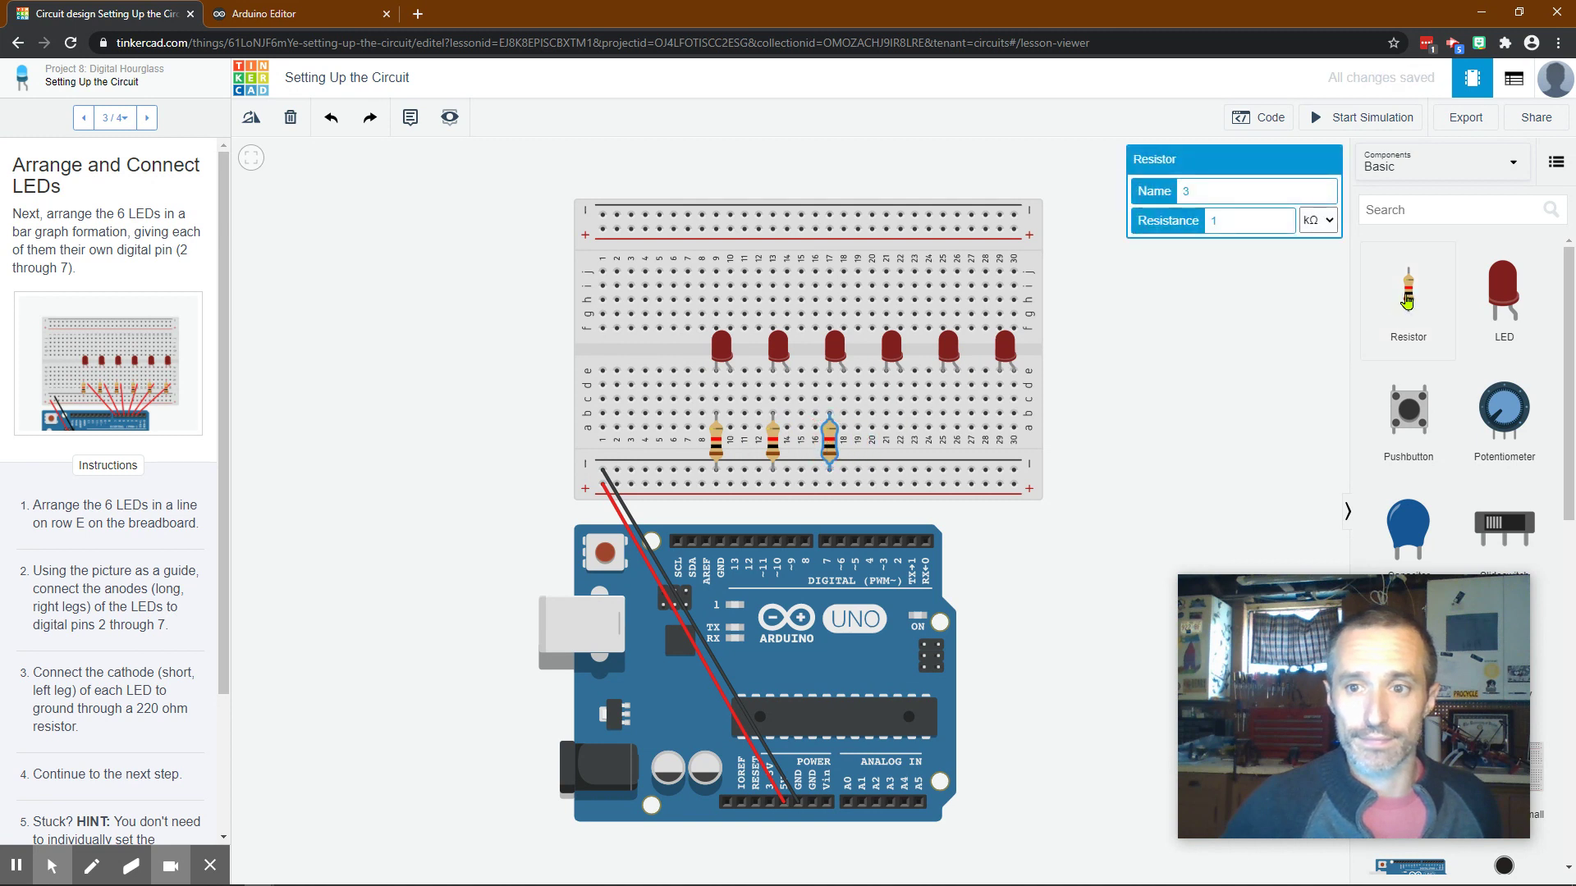
pyautogui.moveTo(1409, 291); pyautogui.dragTo(942, 445)
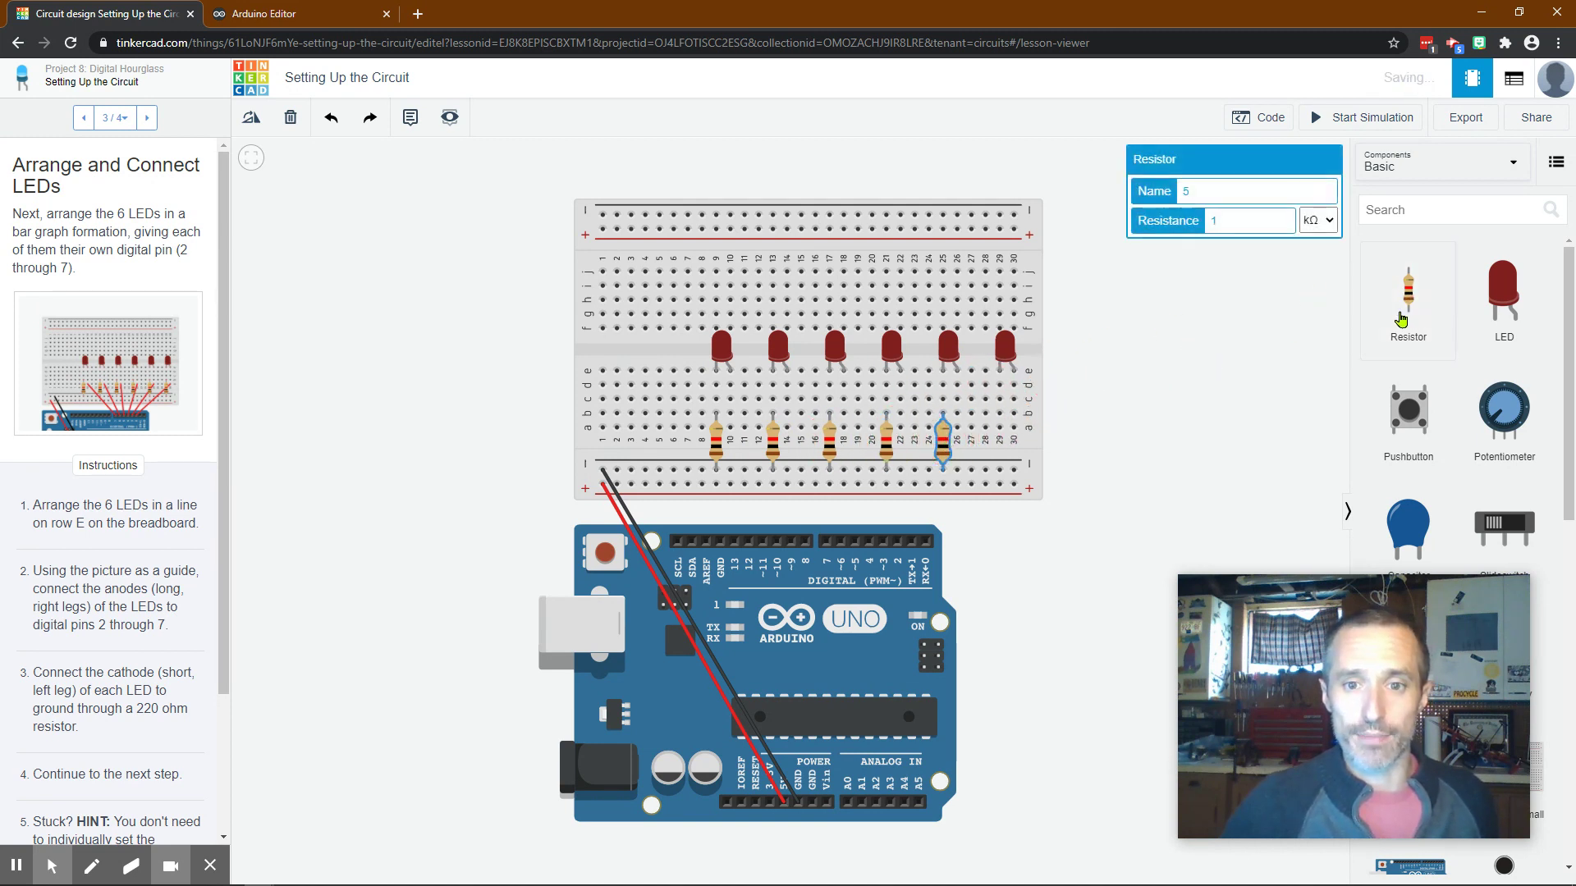
pyautogui.moveTo(1409, 296); pyautogui.dragTo(1000, 448)
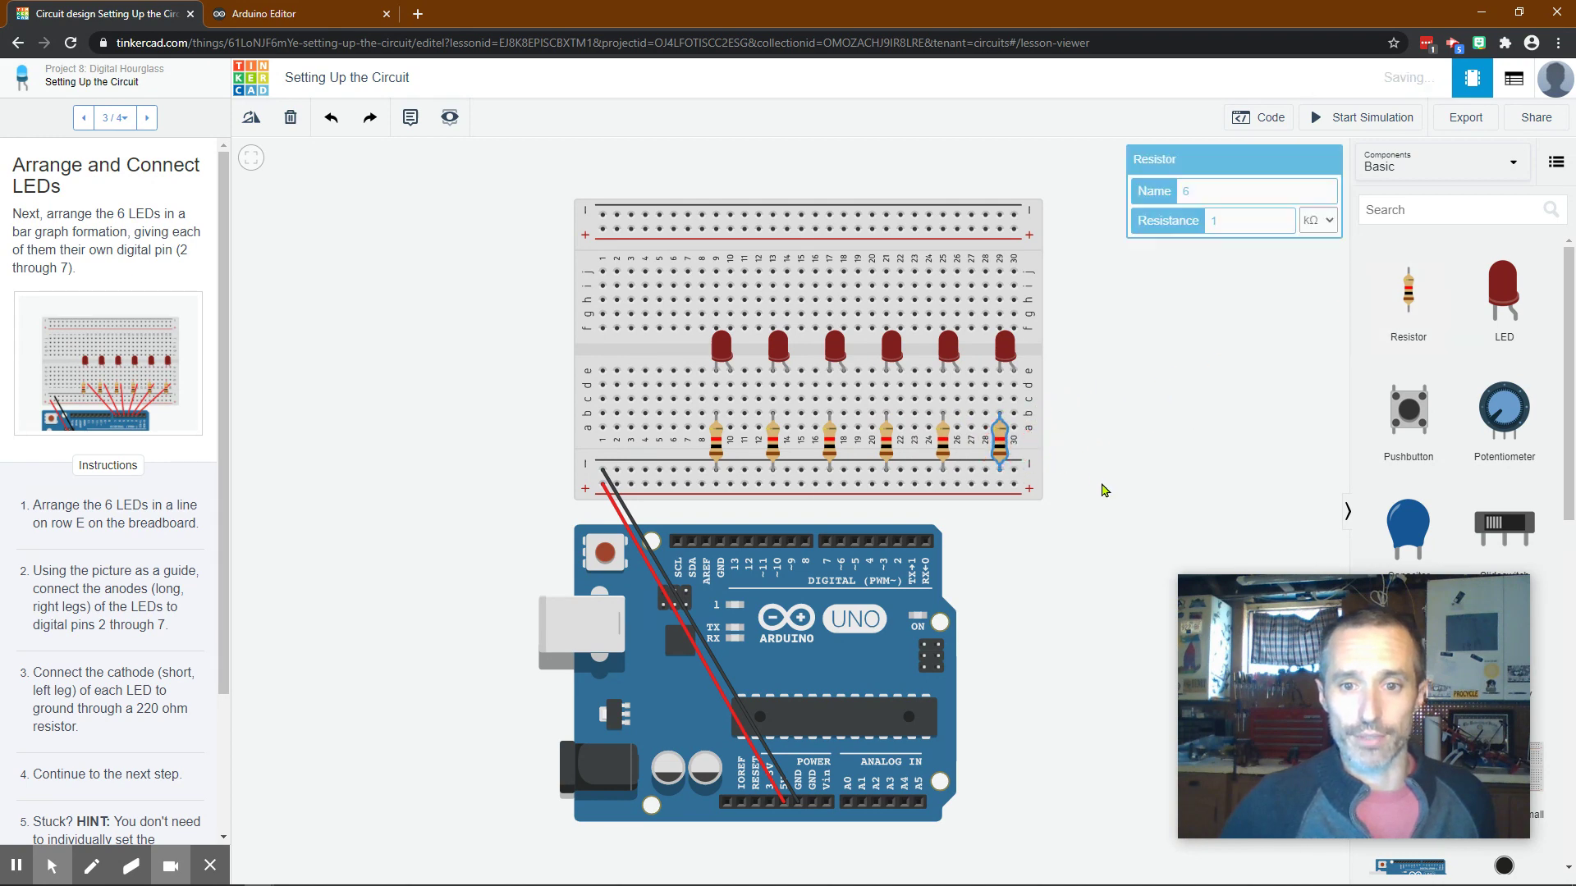
pyautogui.click(83, 394)
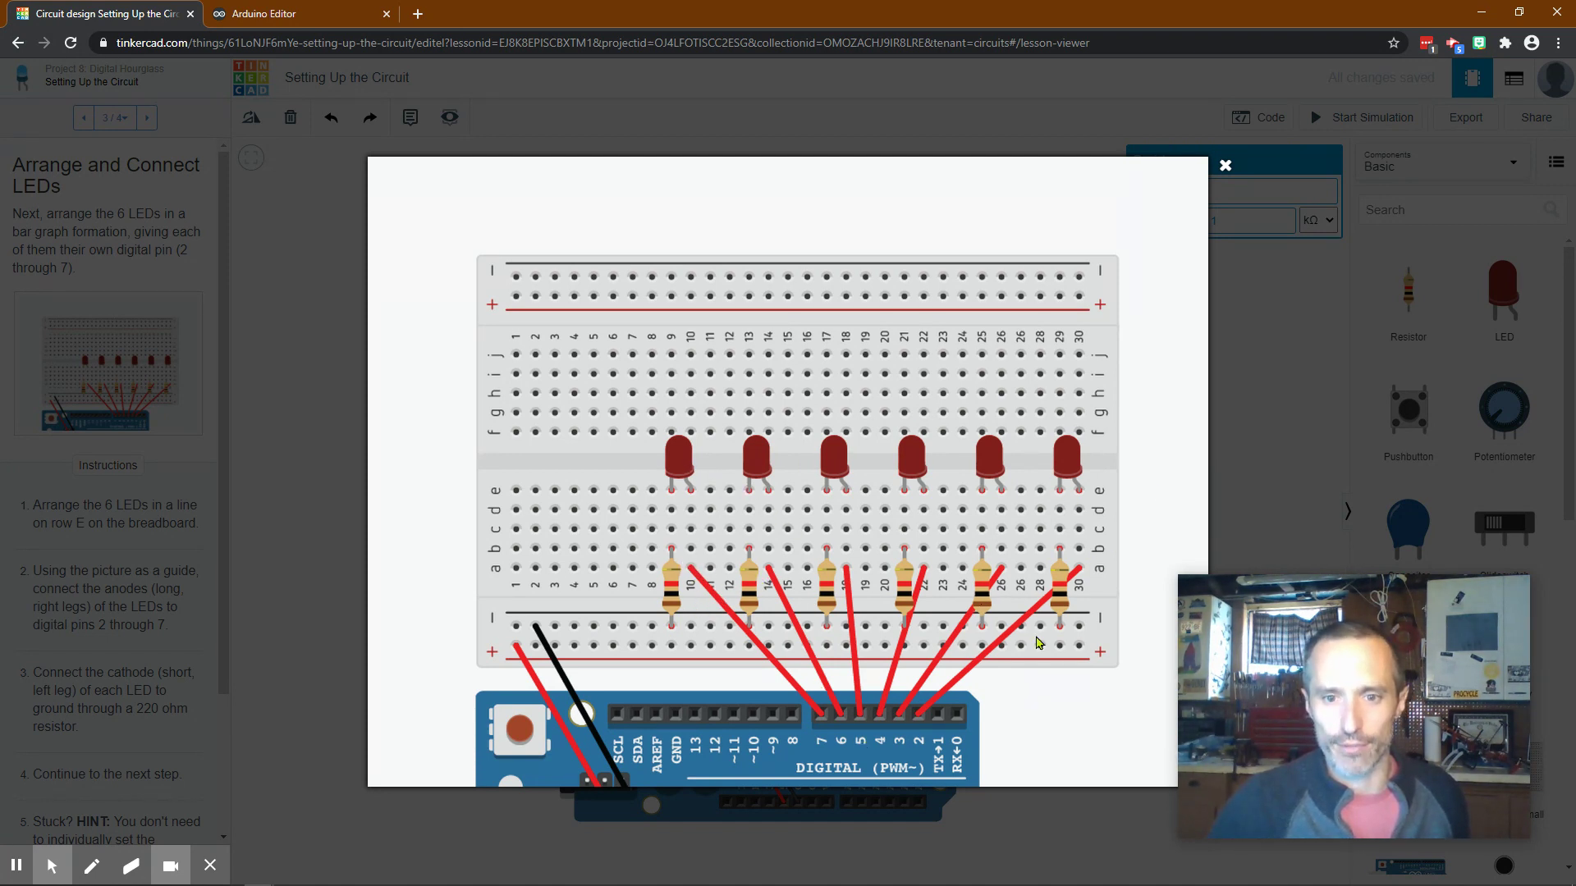
# Set the first two resistors to 220 Ω instead of 1 kΩ.
pyautogui.click(1293, 343)
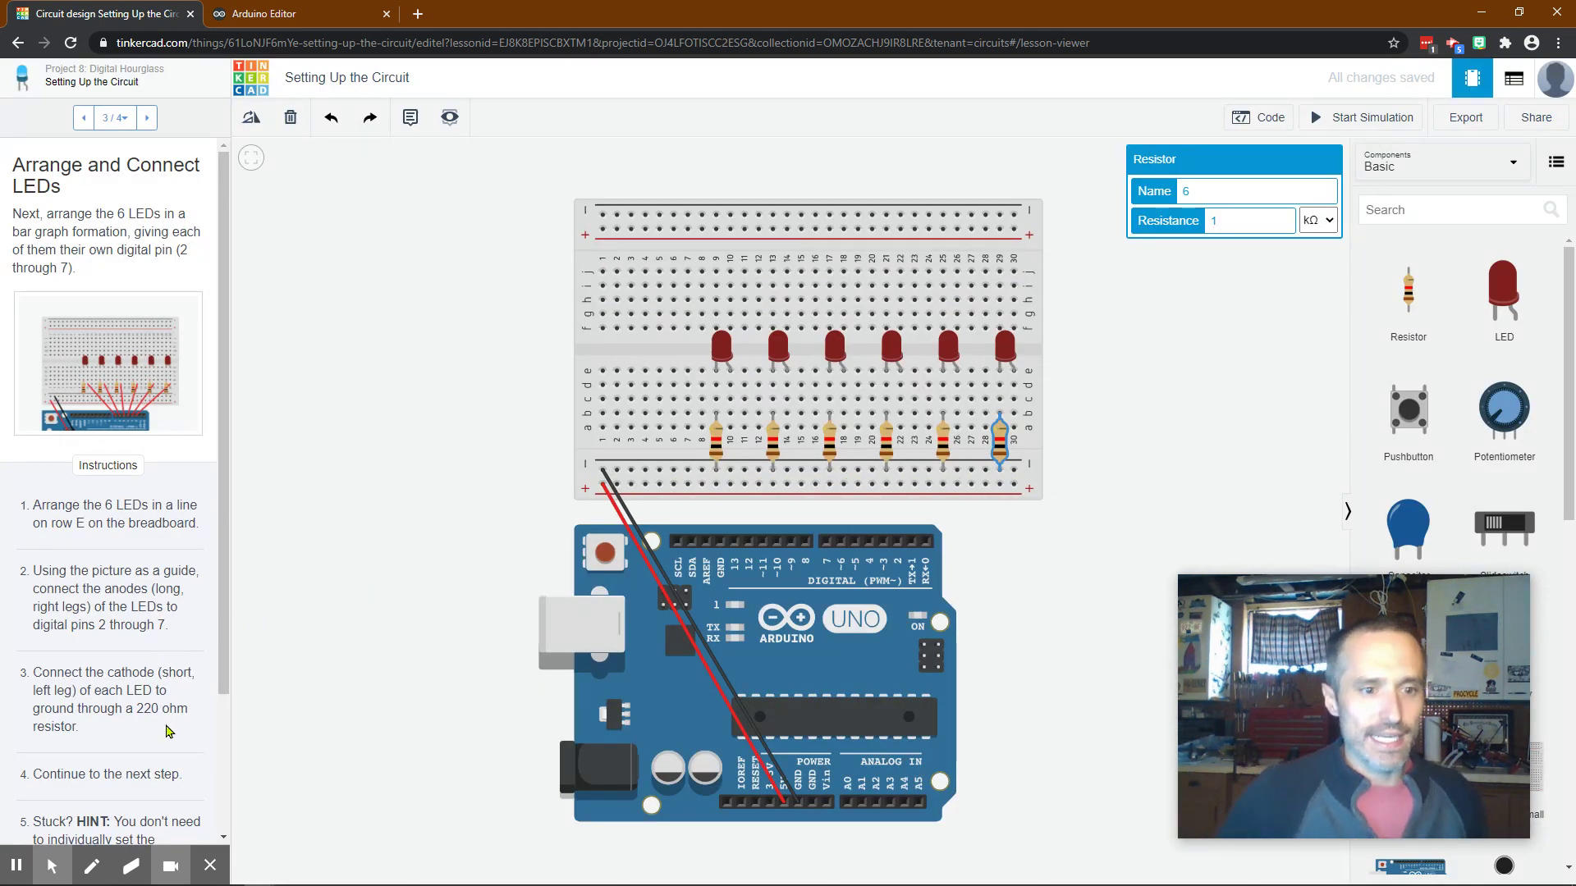
pyautogui.click(716, 448)
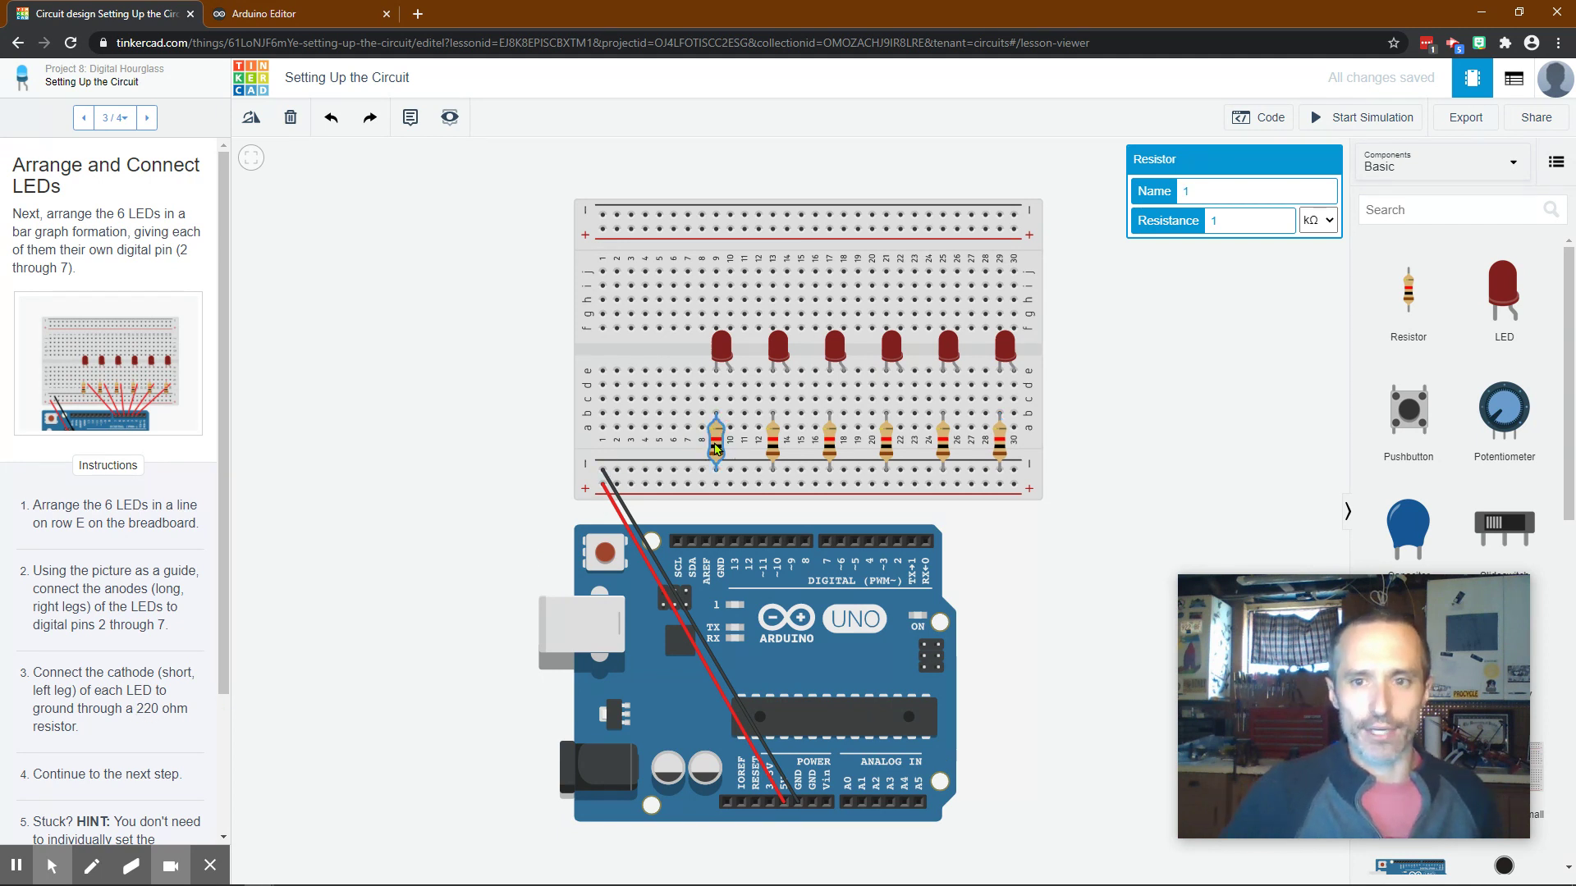
pyautogui.click(1326, 222)
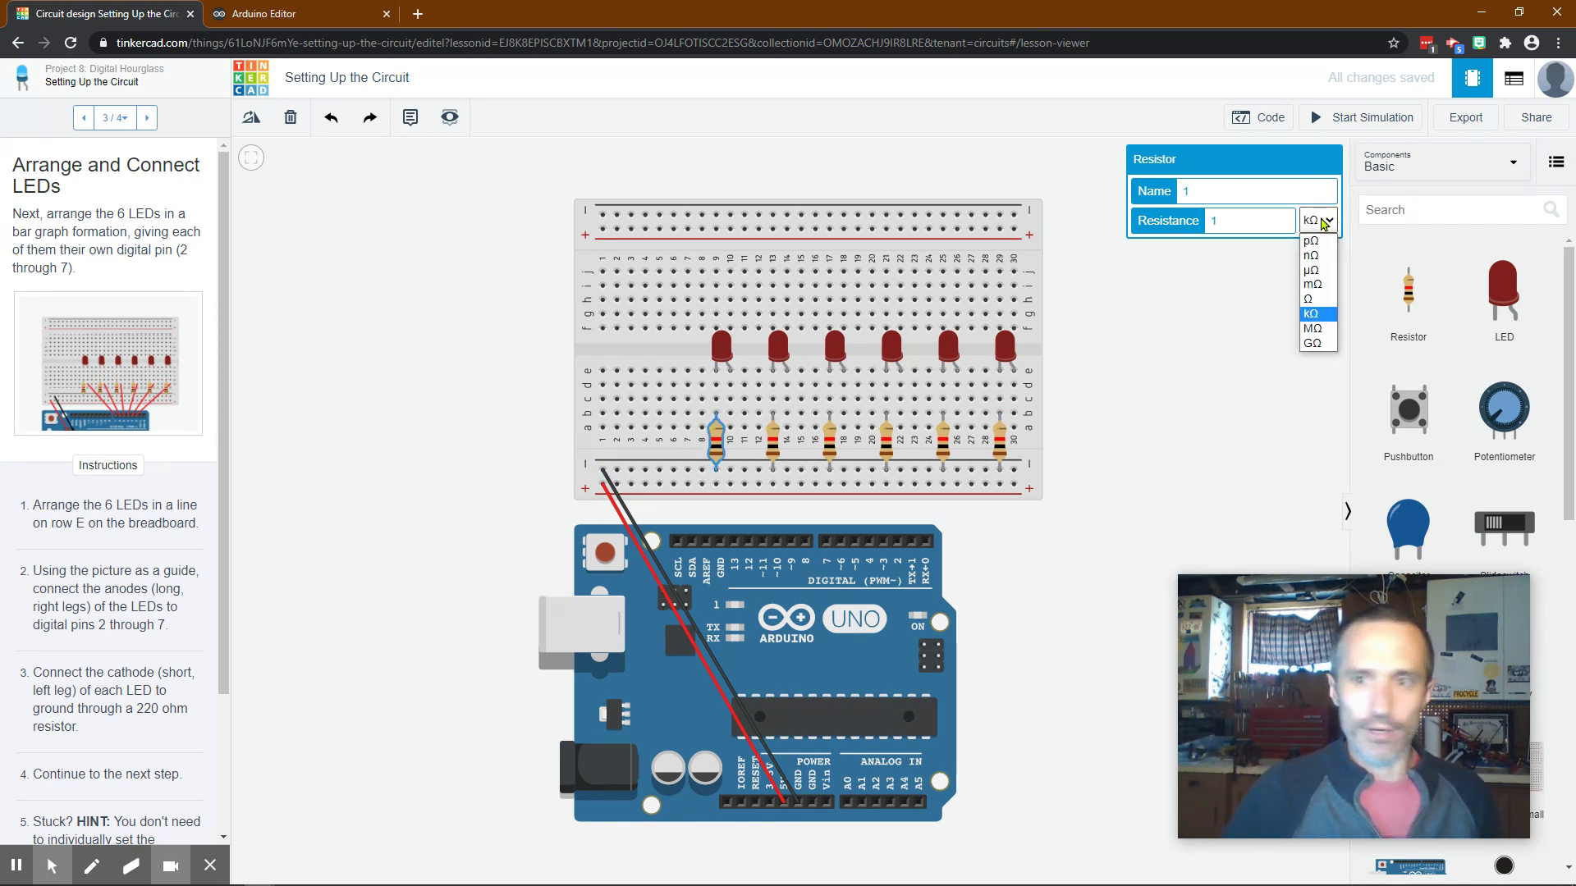
pyautogui.click(1318, 291)
pyautogui.click(1267, 222)
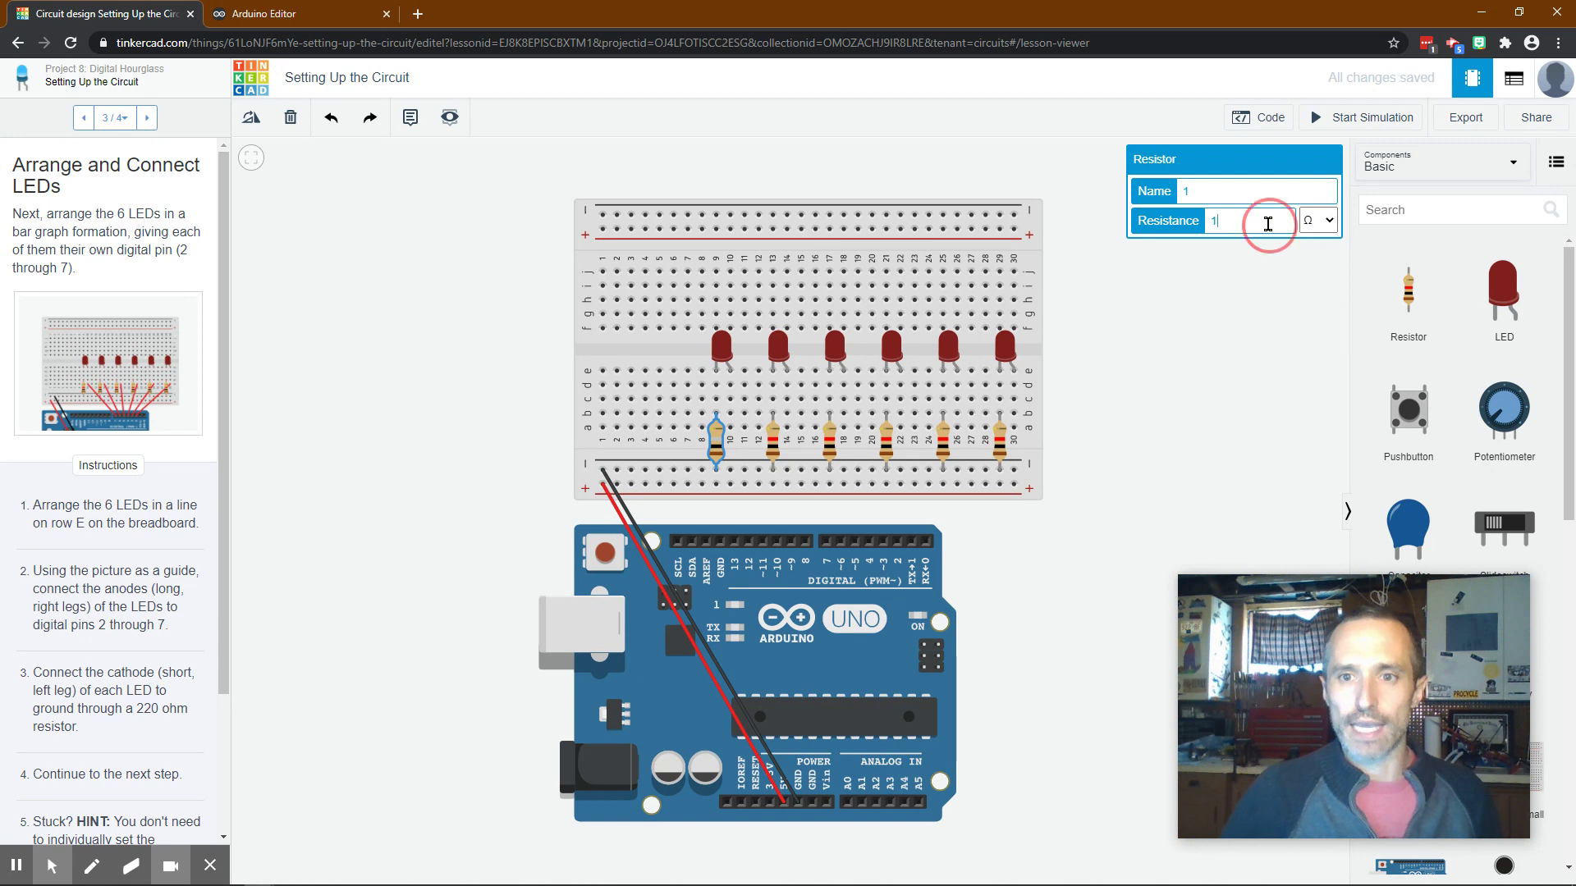
pyautogui.write('220')
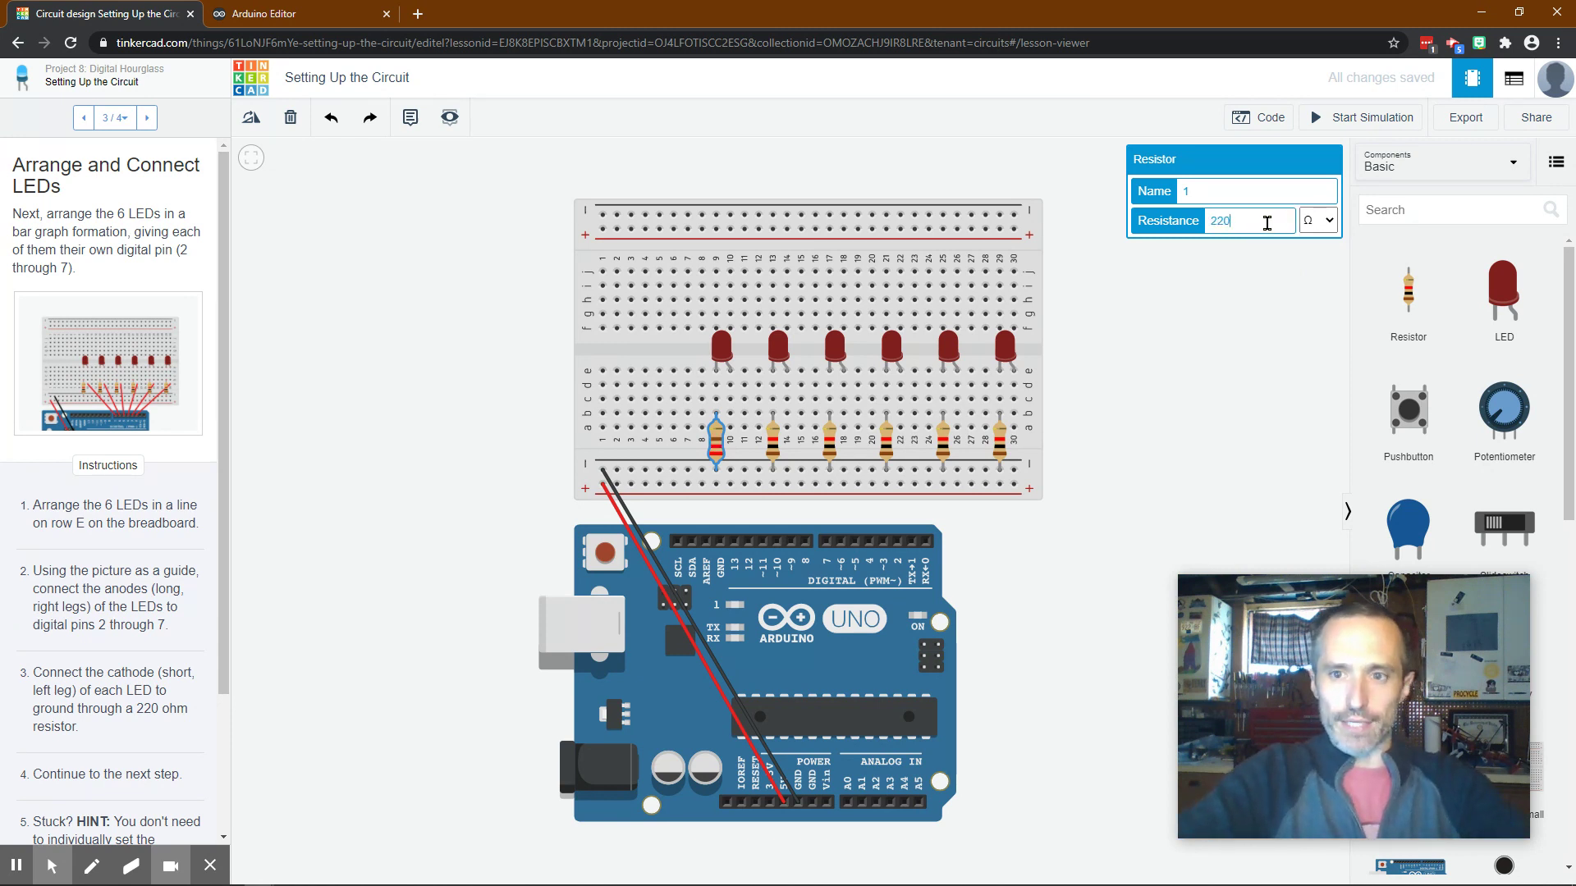
pyautogui.click(774, 443)
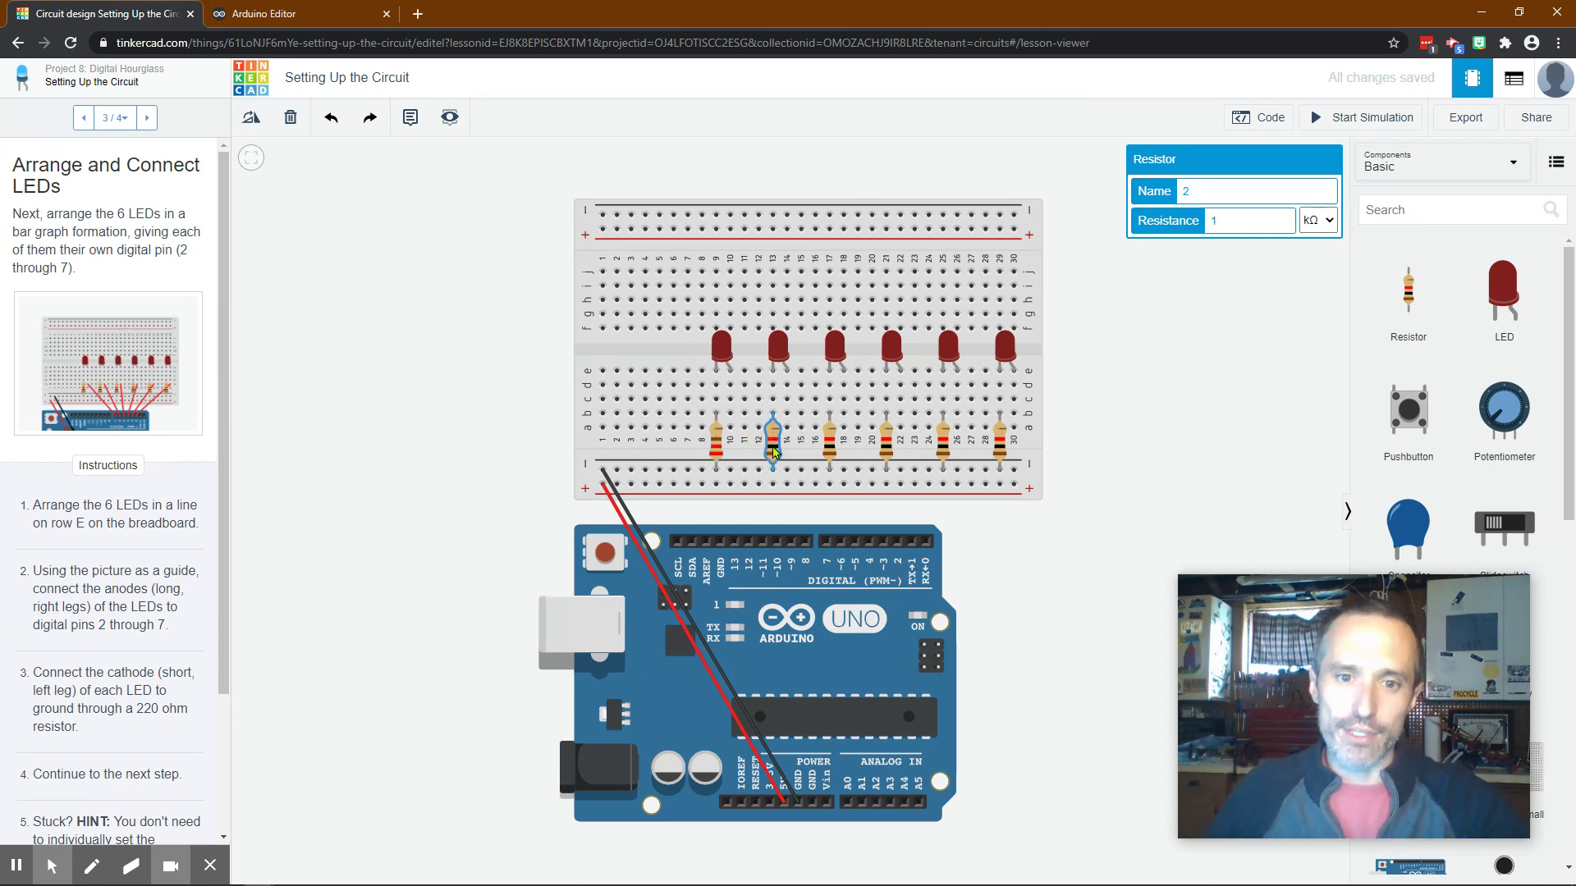
pyautogui.click(1318, 220)
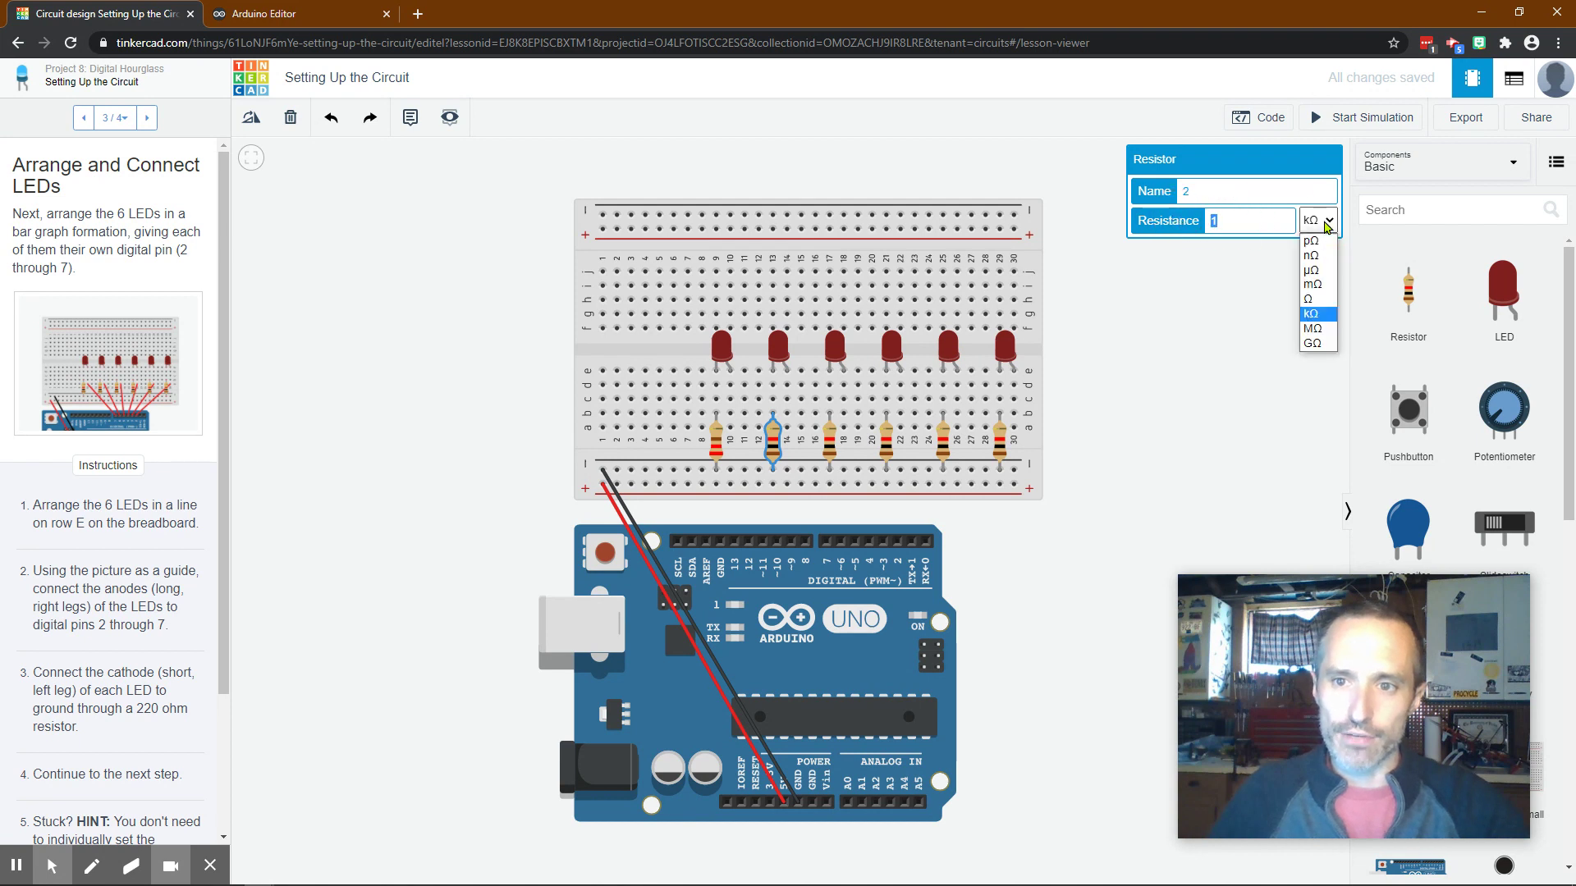
pyautogui.click(1321, 300)
pyautogui.doubleClick(1246, 218)
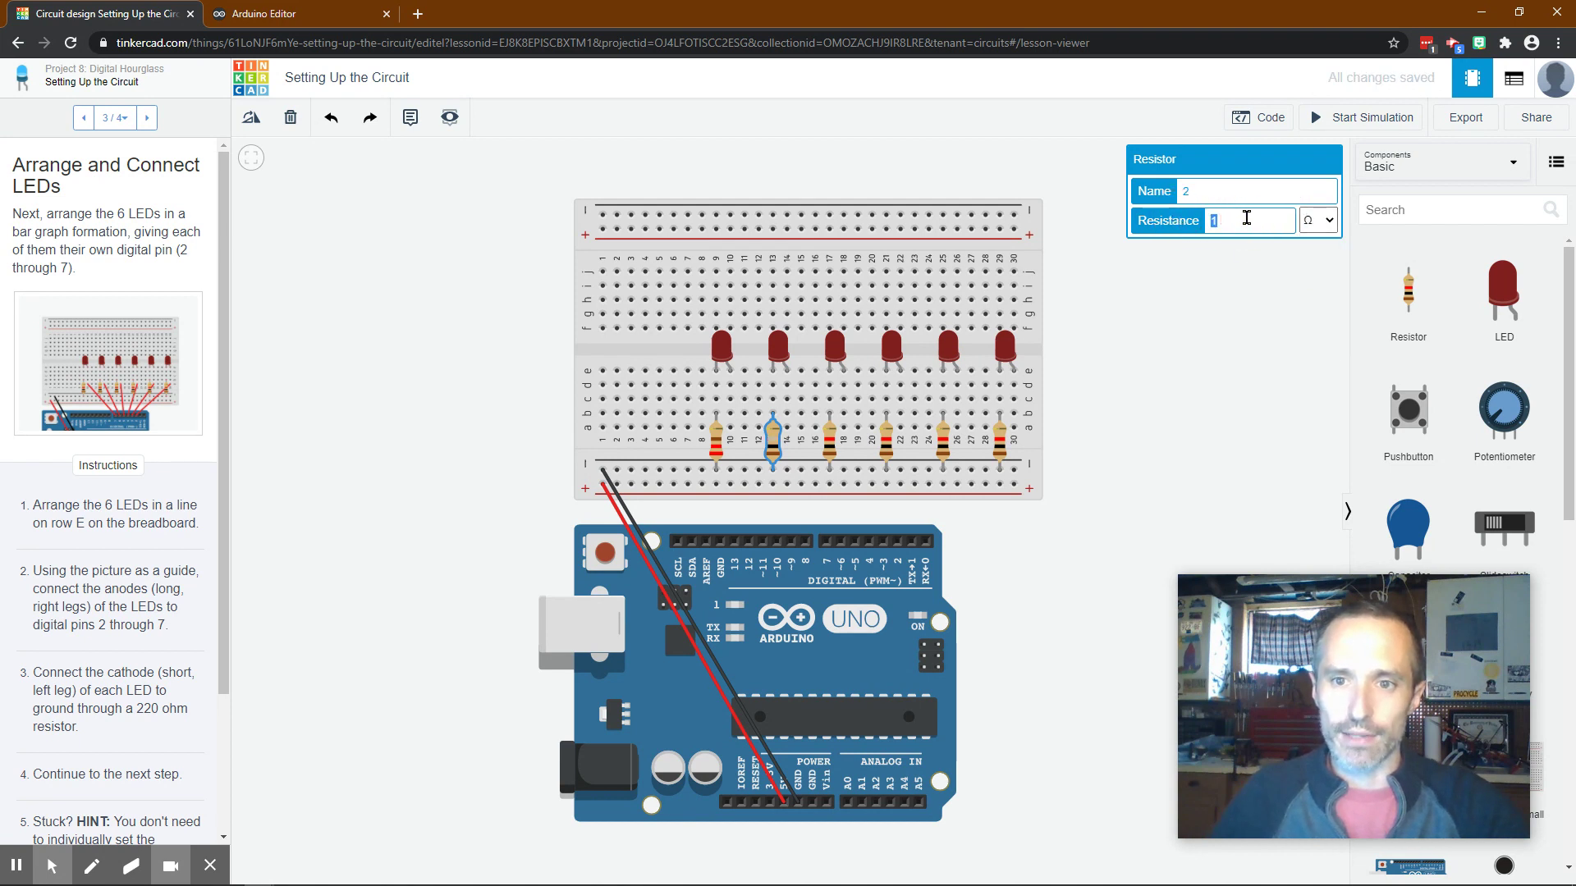
pyautogui.write('220')
pyautogui.click(1171, 355)
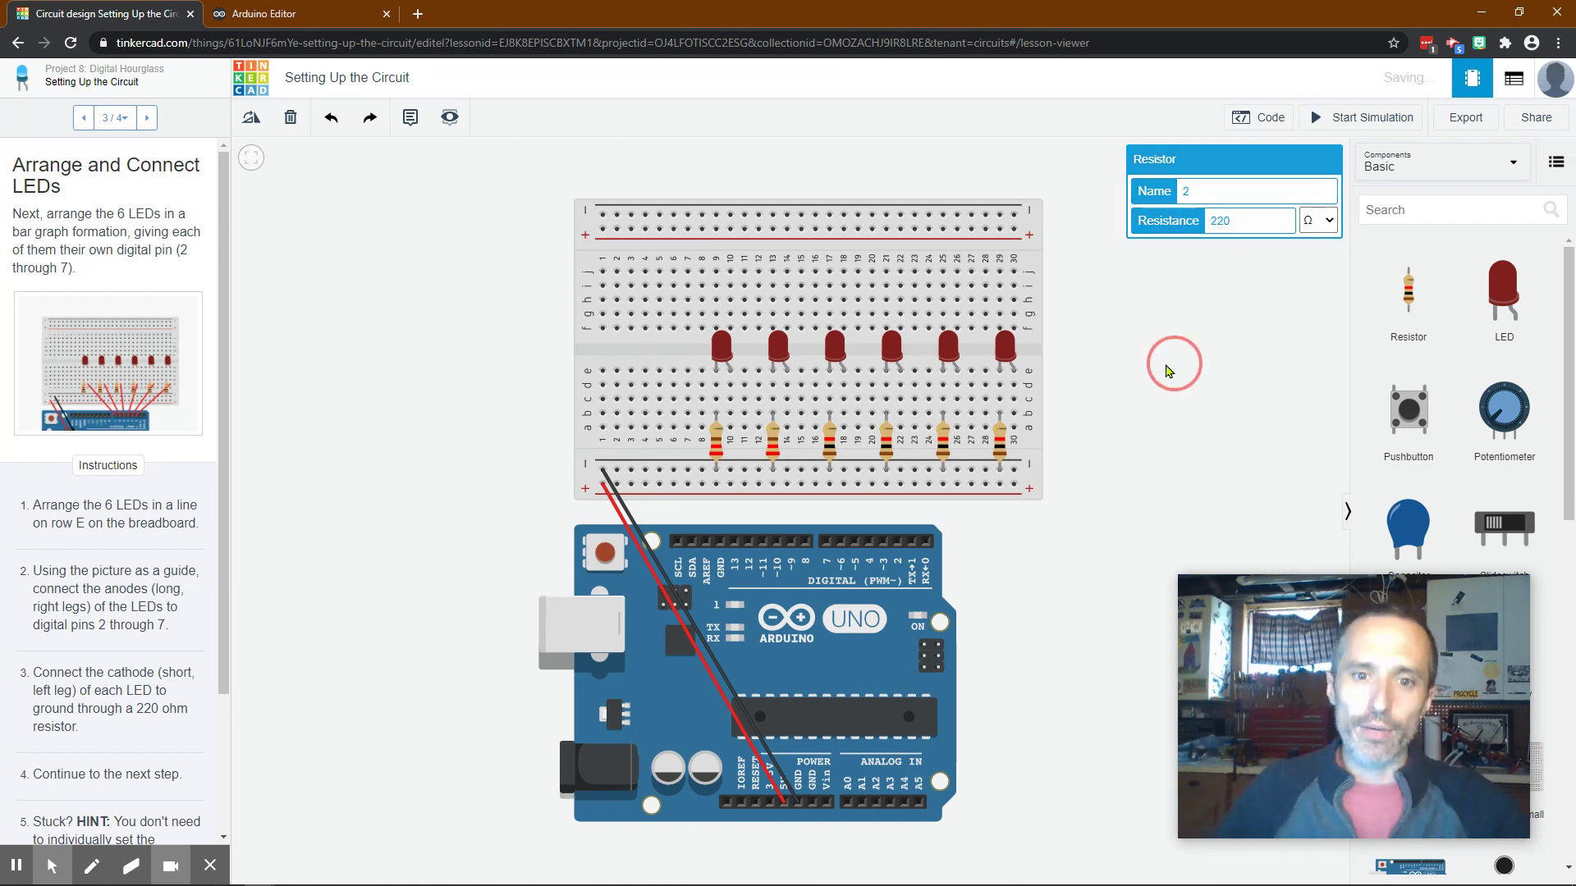
# Set the third and fourth resistors to 220 Ω.
pyautogui.click(831, 441)
pyautogui.click(1319, 220)
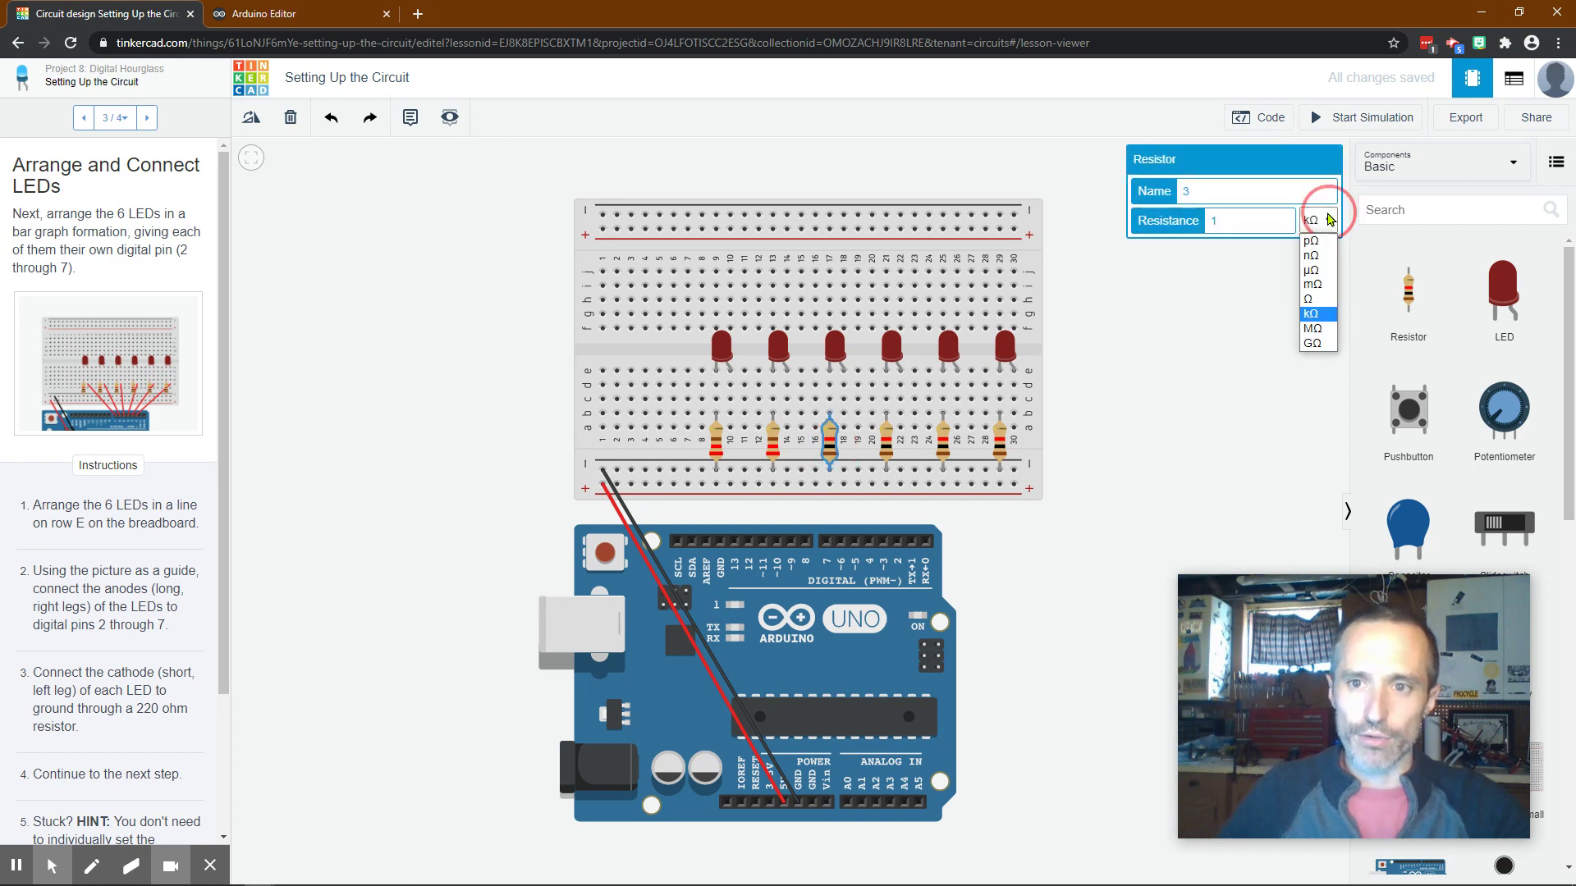
pyautogui.click(1323, 299)
pyautogui.doubleClick(1231, 220)
pyautogui.write('22')
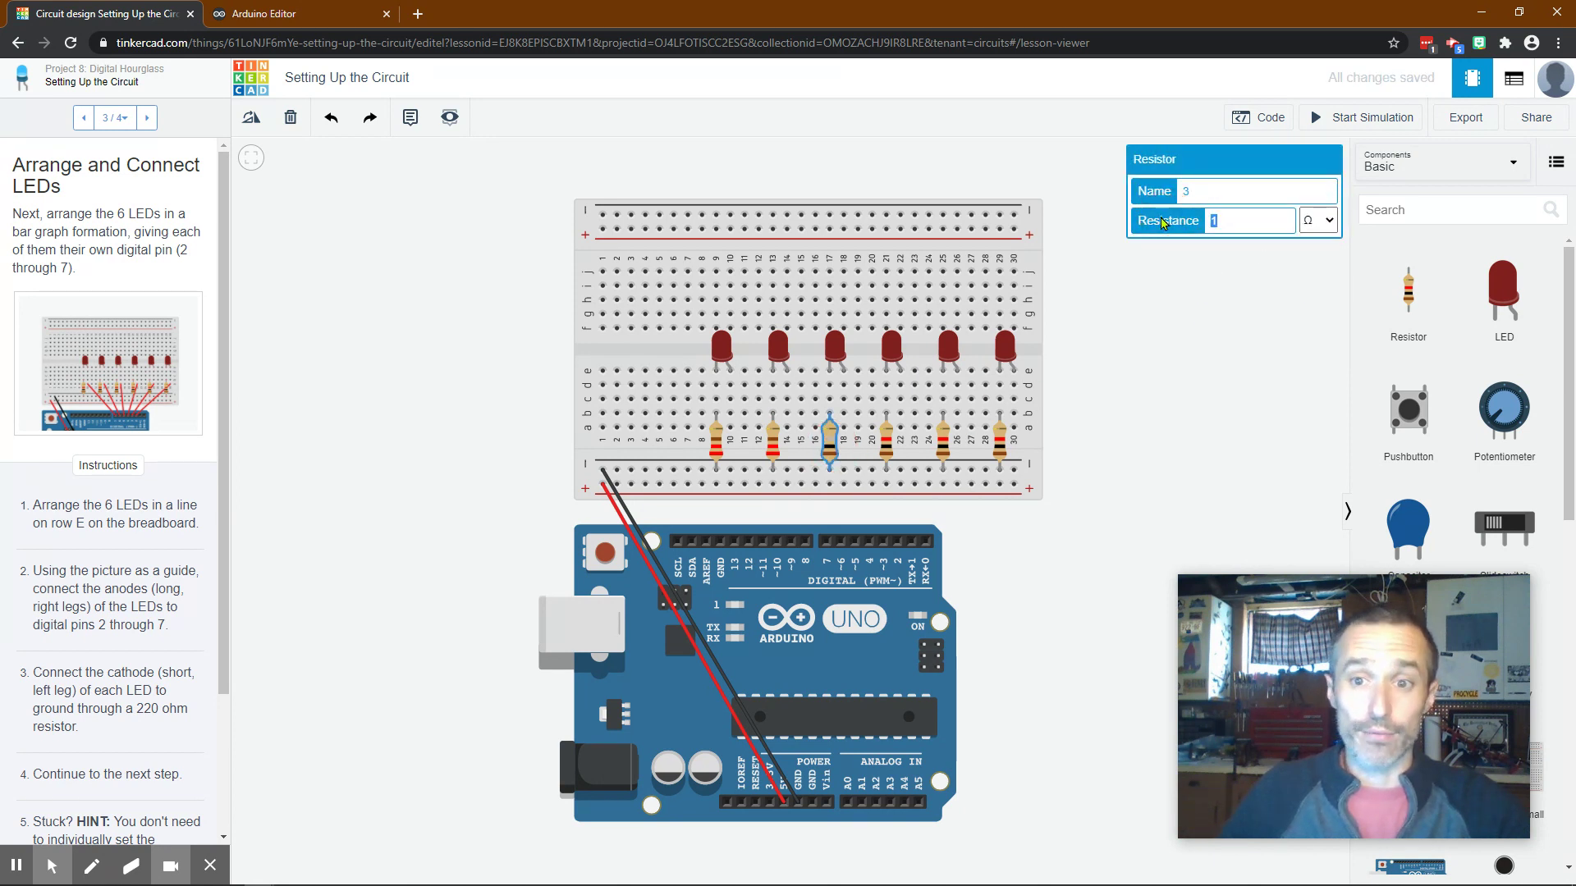
pyautogui.write('0')
pyautogui.click(1148, 383)
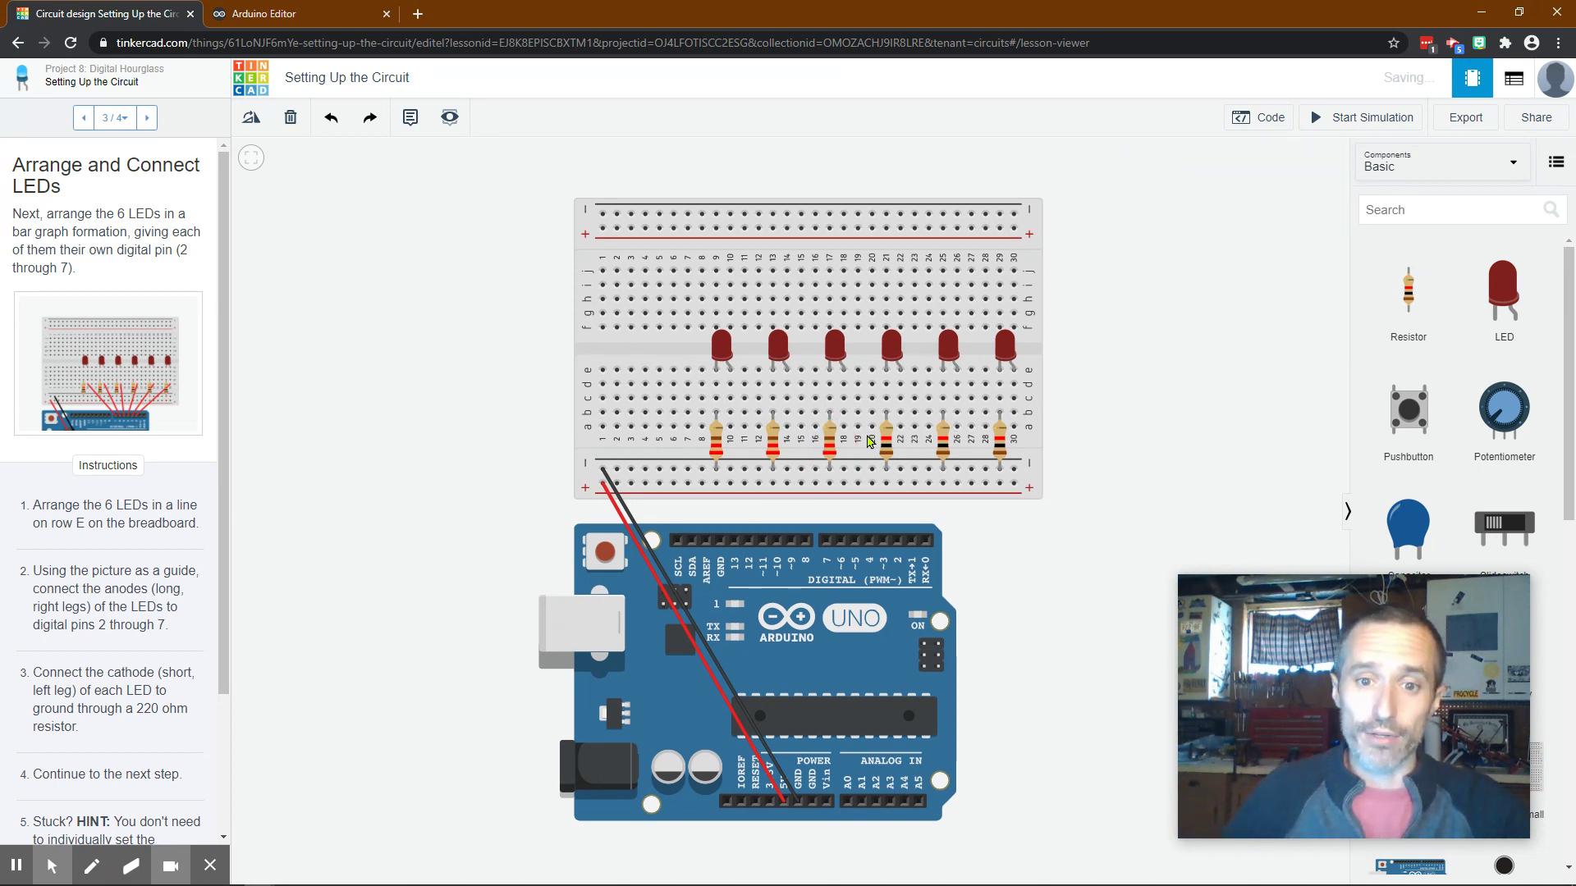
pyautogui.click(887, 439)
pyautogui.click(1321, 228)
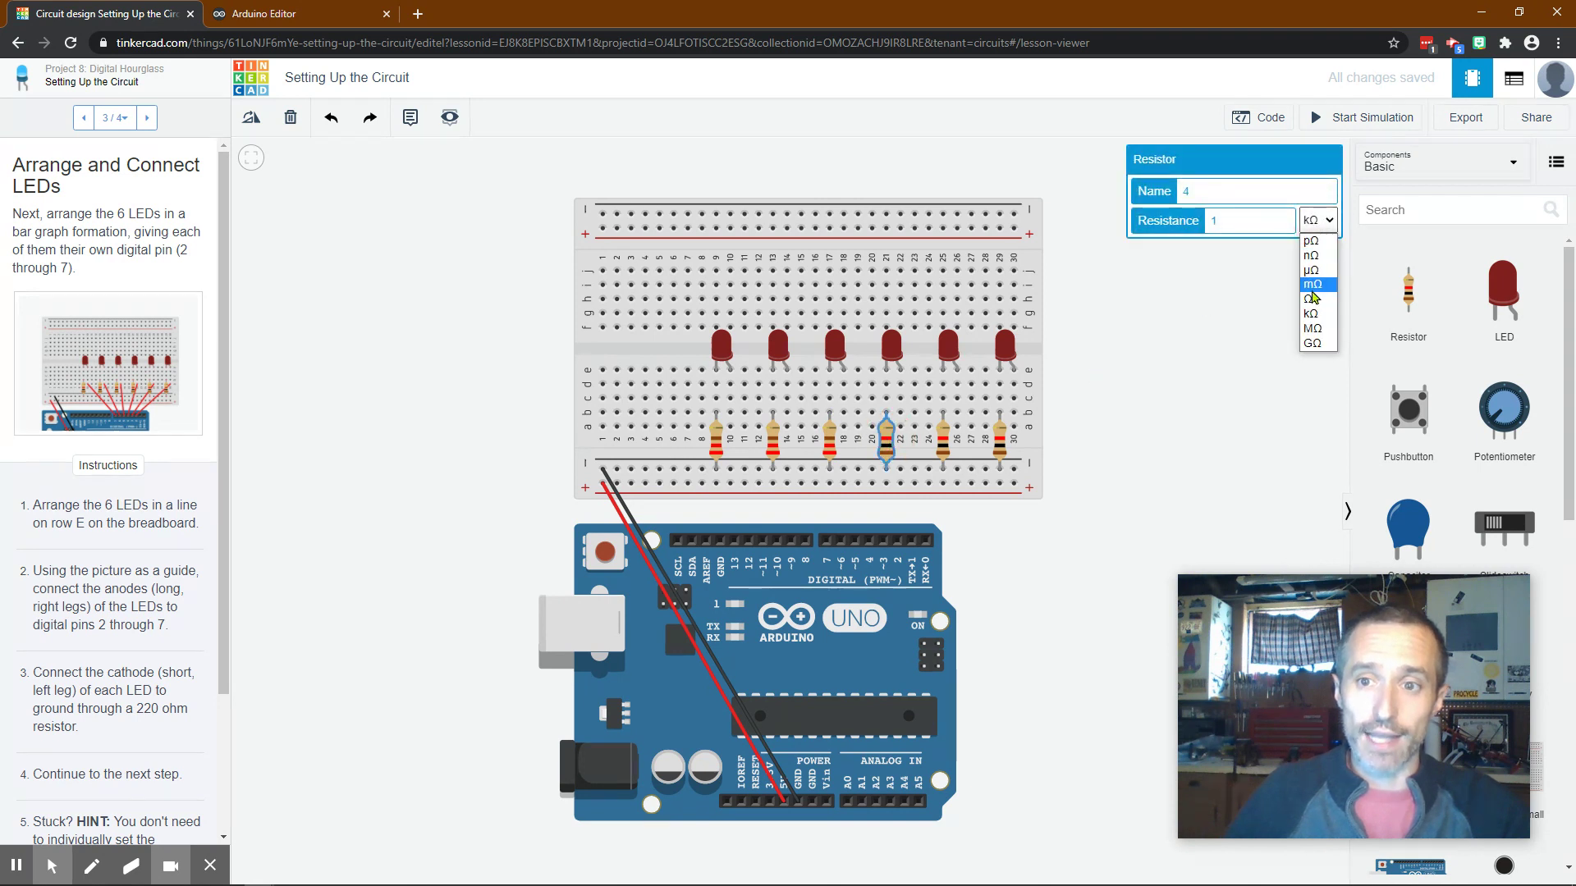
pyautogui.click(1323, 298)
pyautogui.doubleClick(1213, 219)
pyautogui.write('220')
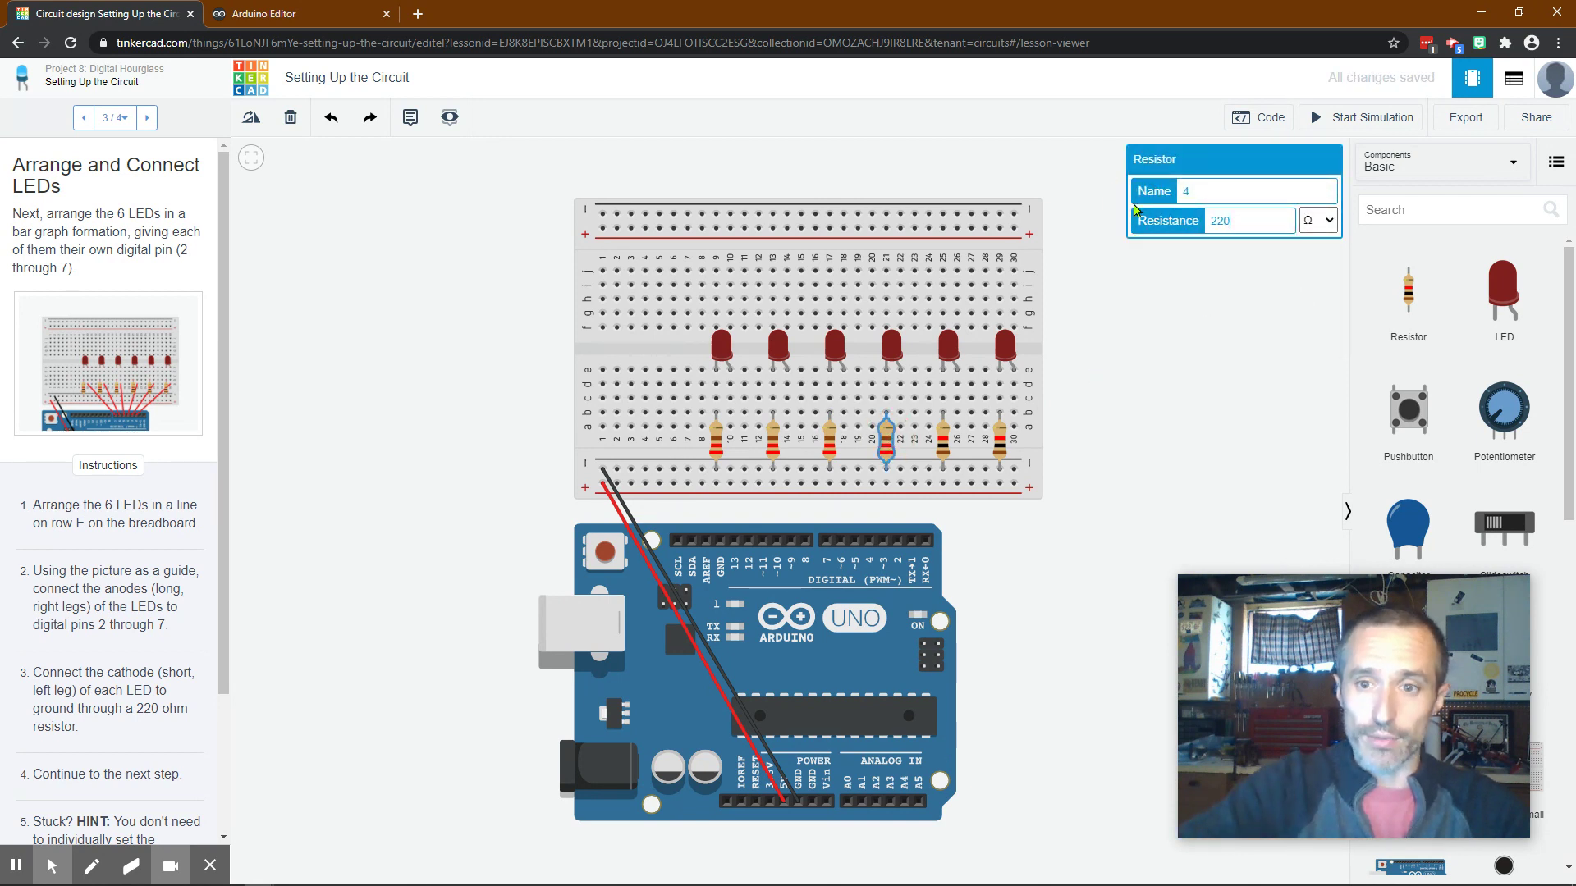
pyautogui.click(1127, 399)
# Set resistors 5 and 6 to 220 Ω and enlarge the reference circuit picture.
pyautogui.click(943, 439)
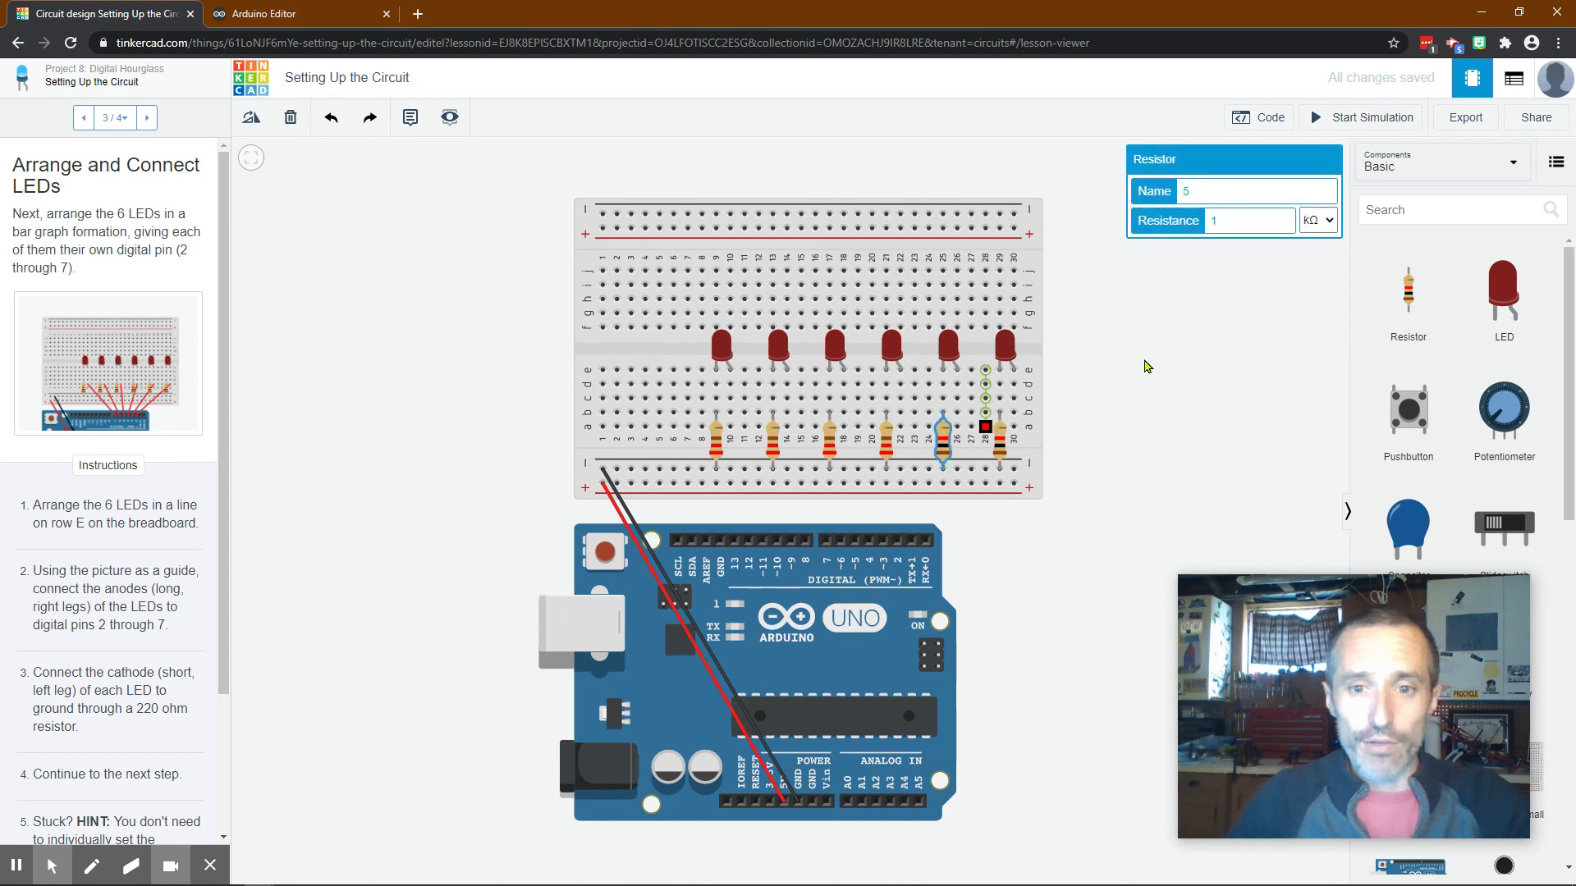
pyautogui.click(1319, 220)
pyautogui.click(1308, 299)
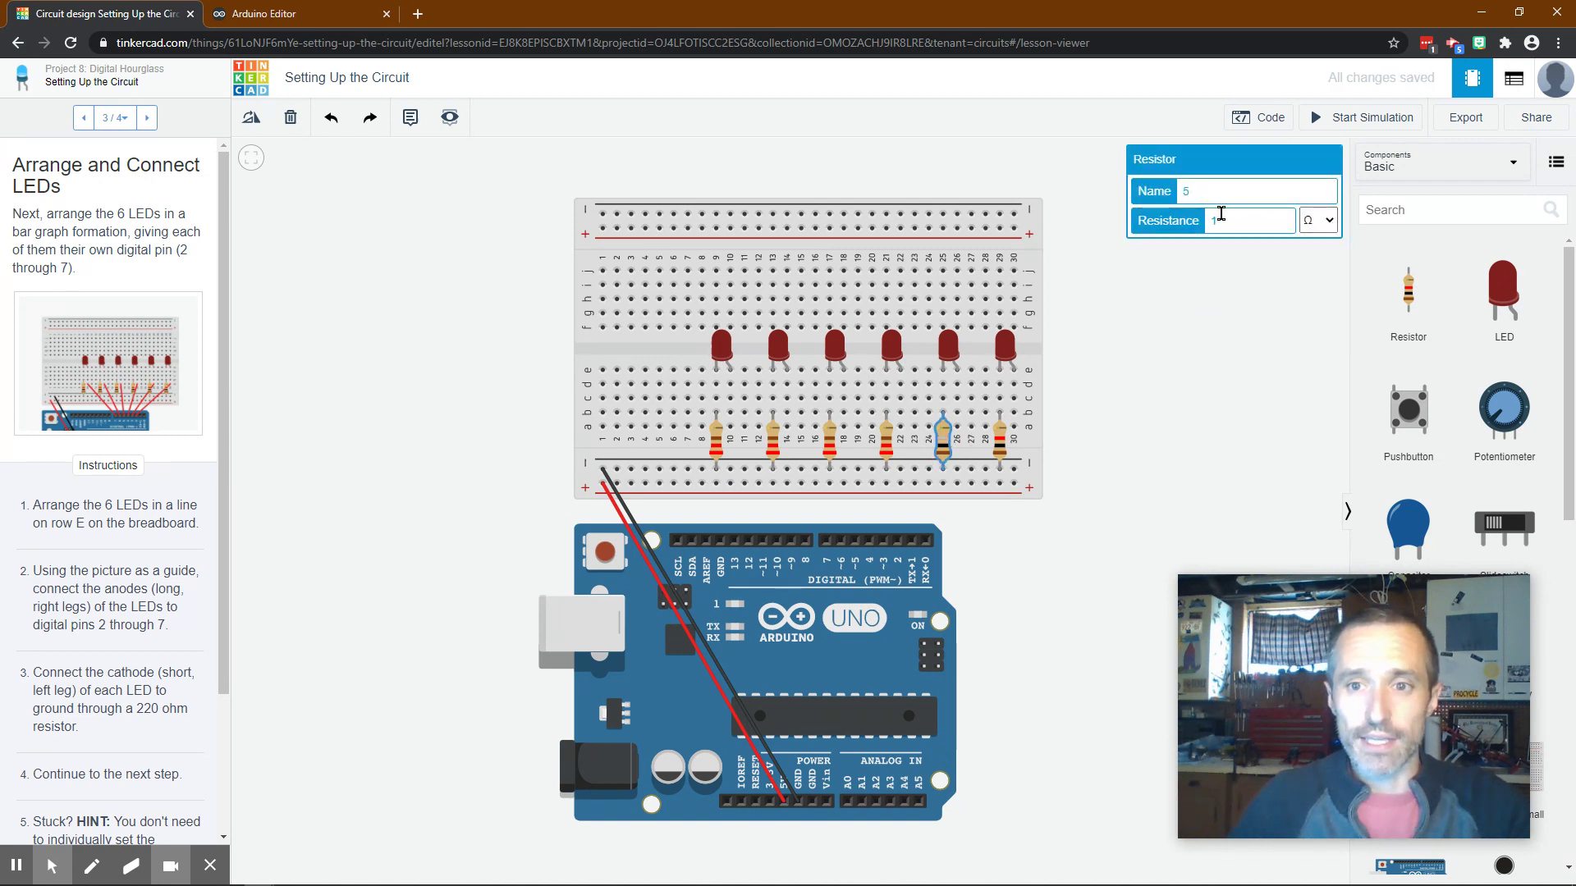
pyautogui.doubleClick(1214, 220)
pyautogui.write('220')
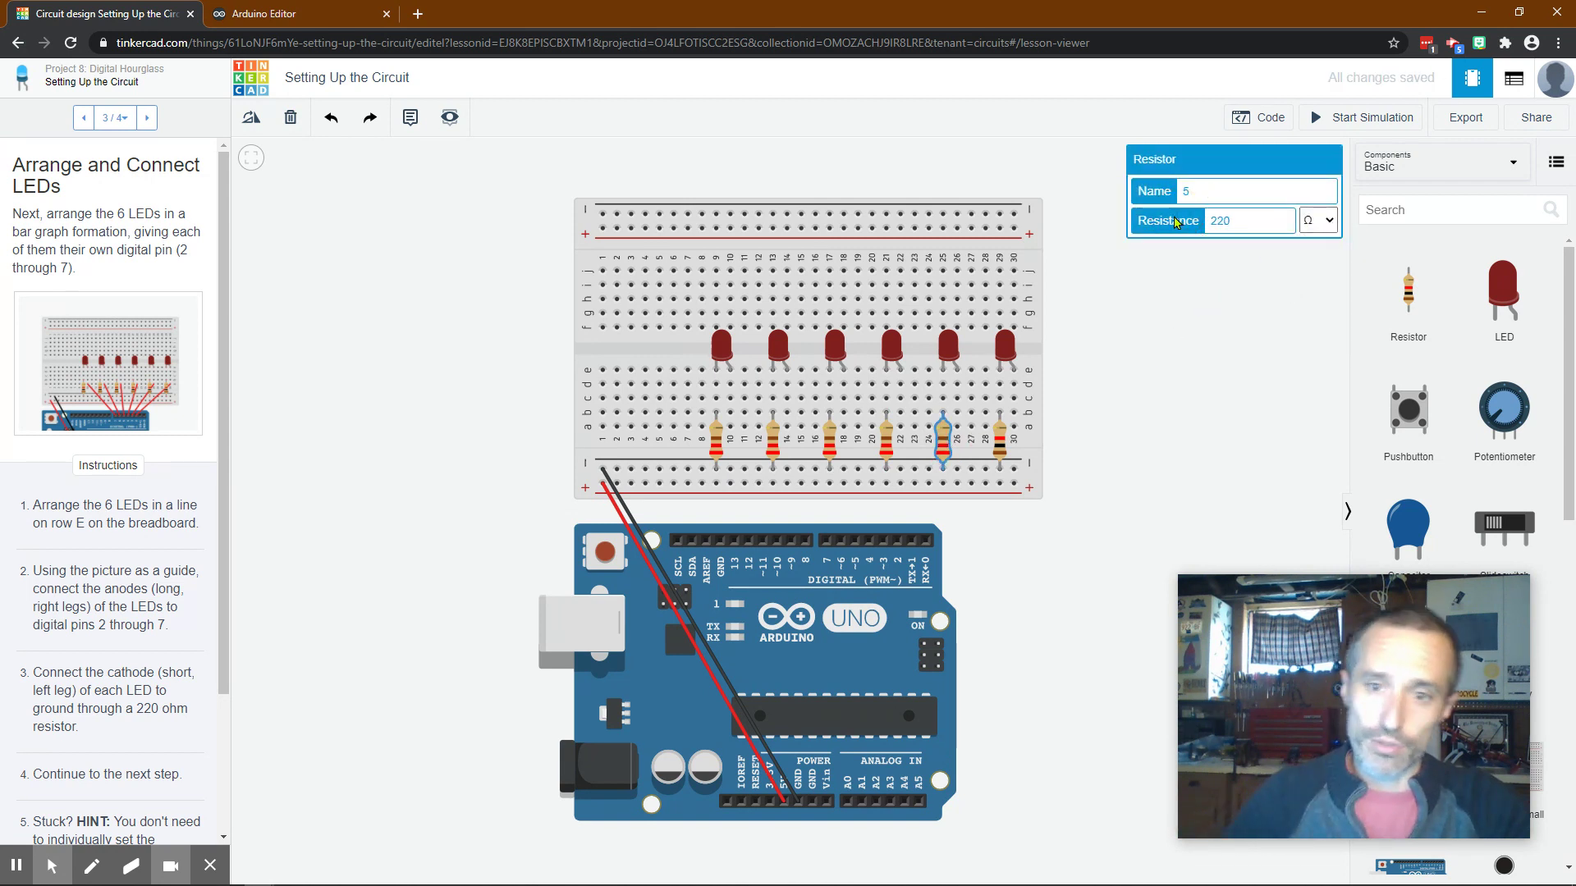
pyautogui.click(1141, 433)
pyautogui.click(1003, 445)
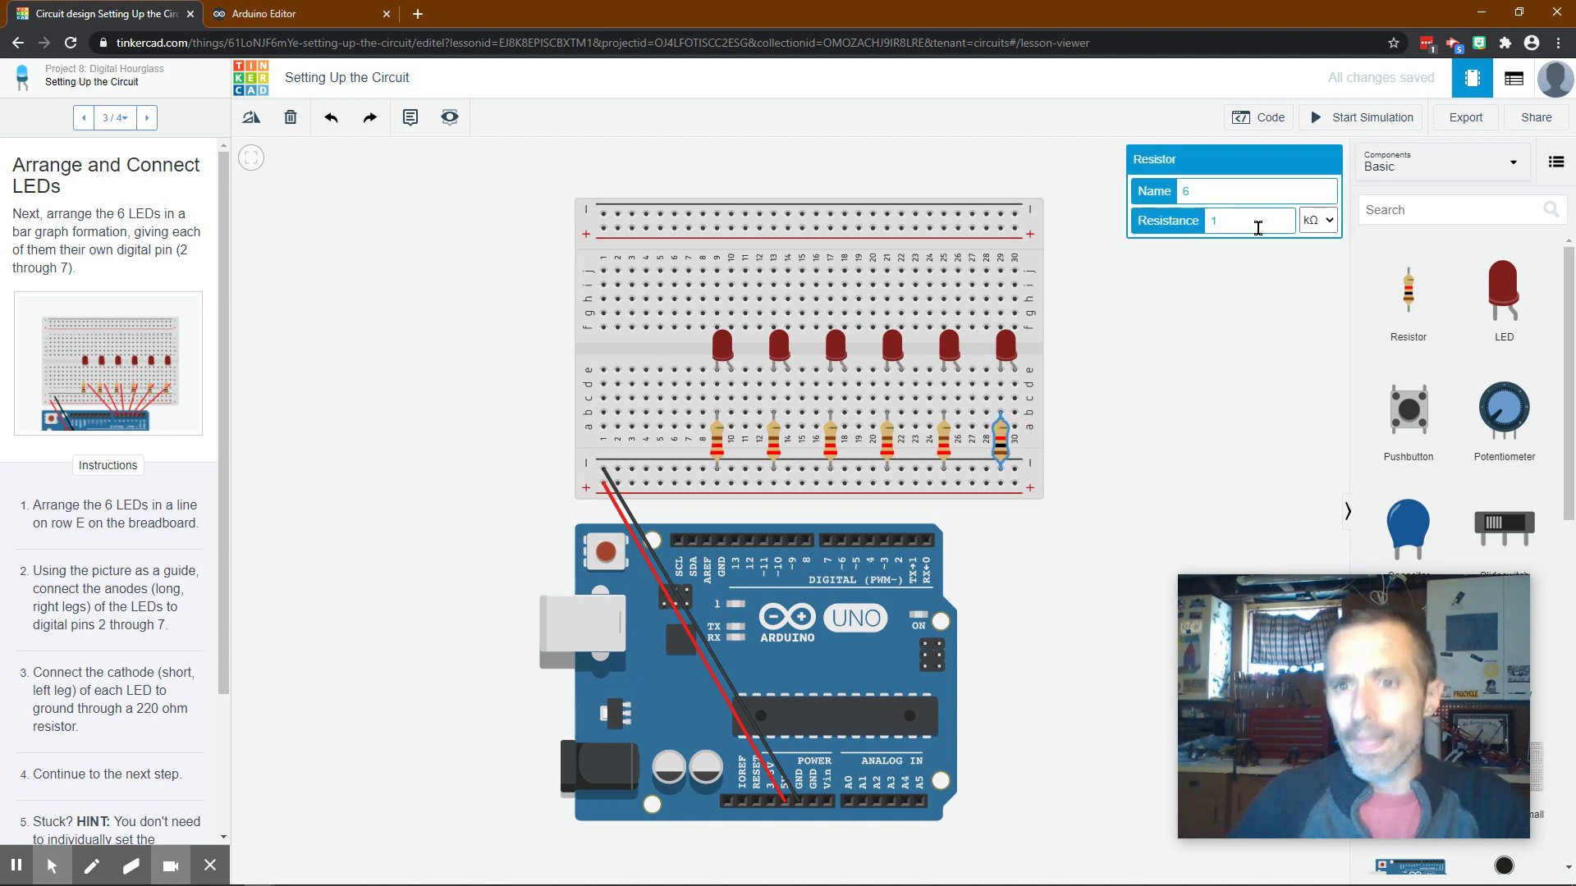
pyautogui.click(1318, 220)
pyautogui.click(1308, 297)
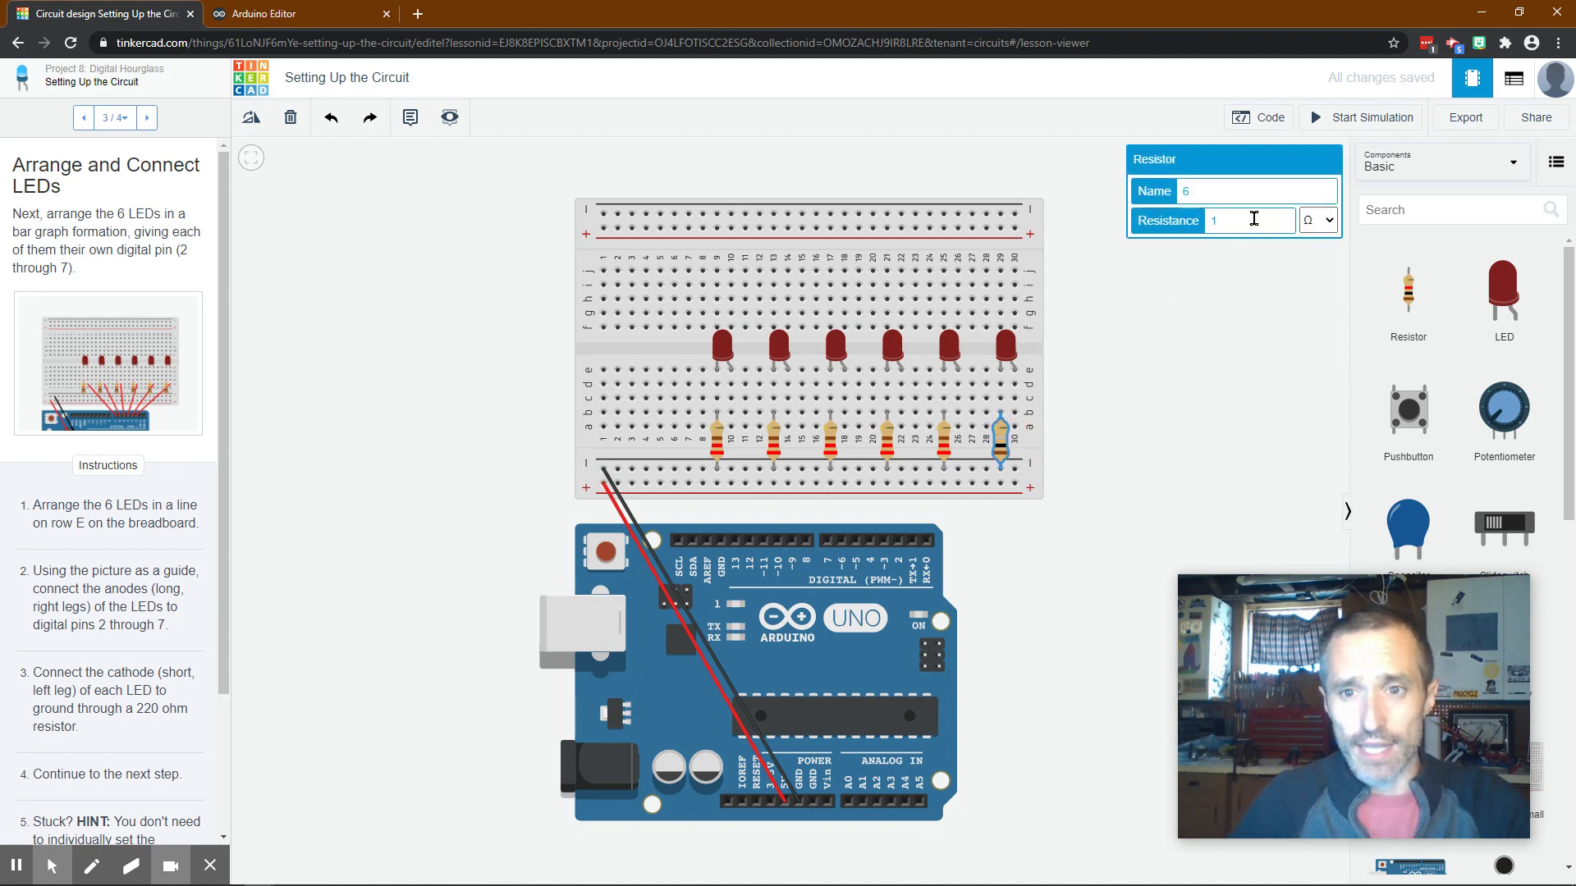
pyautogui.click(1164, 209)
pyautogui.write('220')
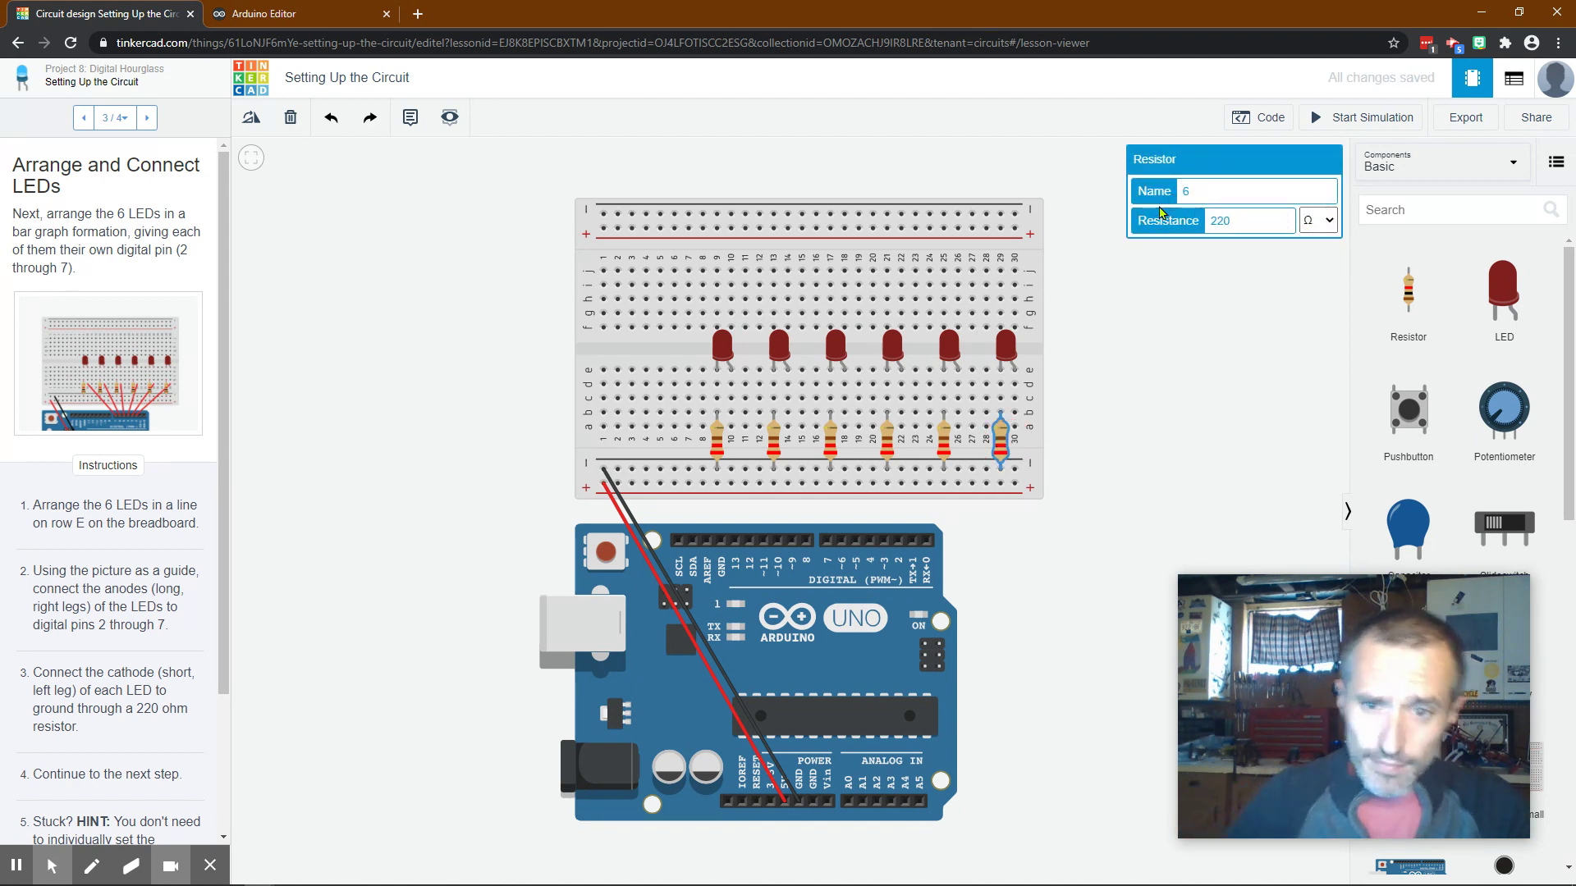
pyautogui.click(1142, 458)
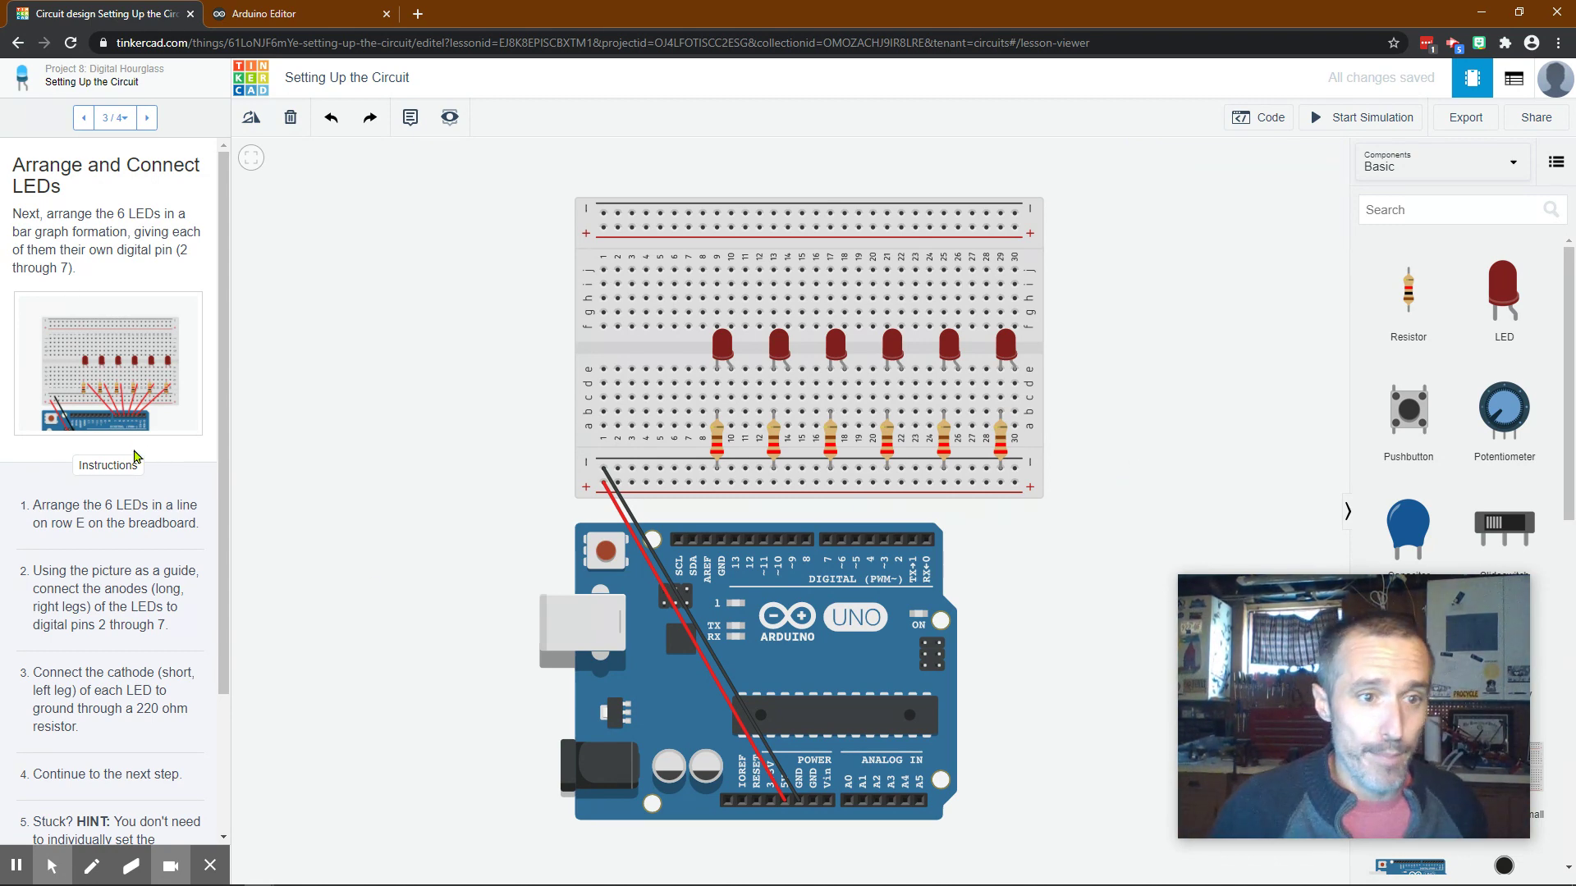
pyautogui.click(102, 395)
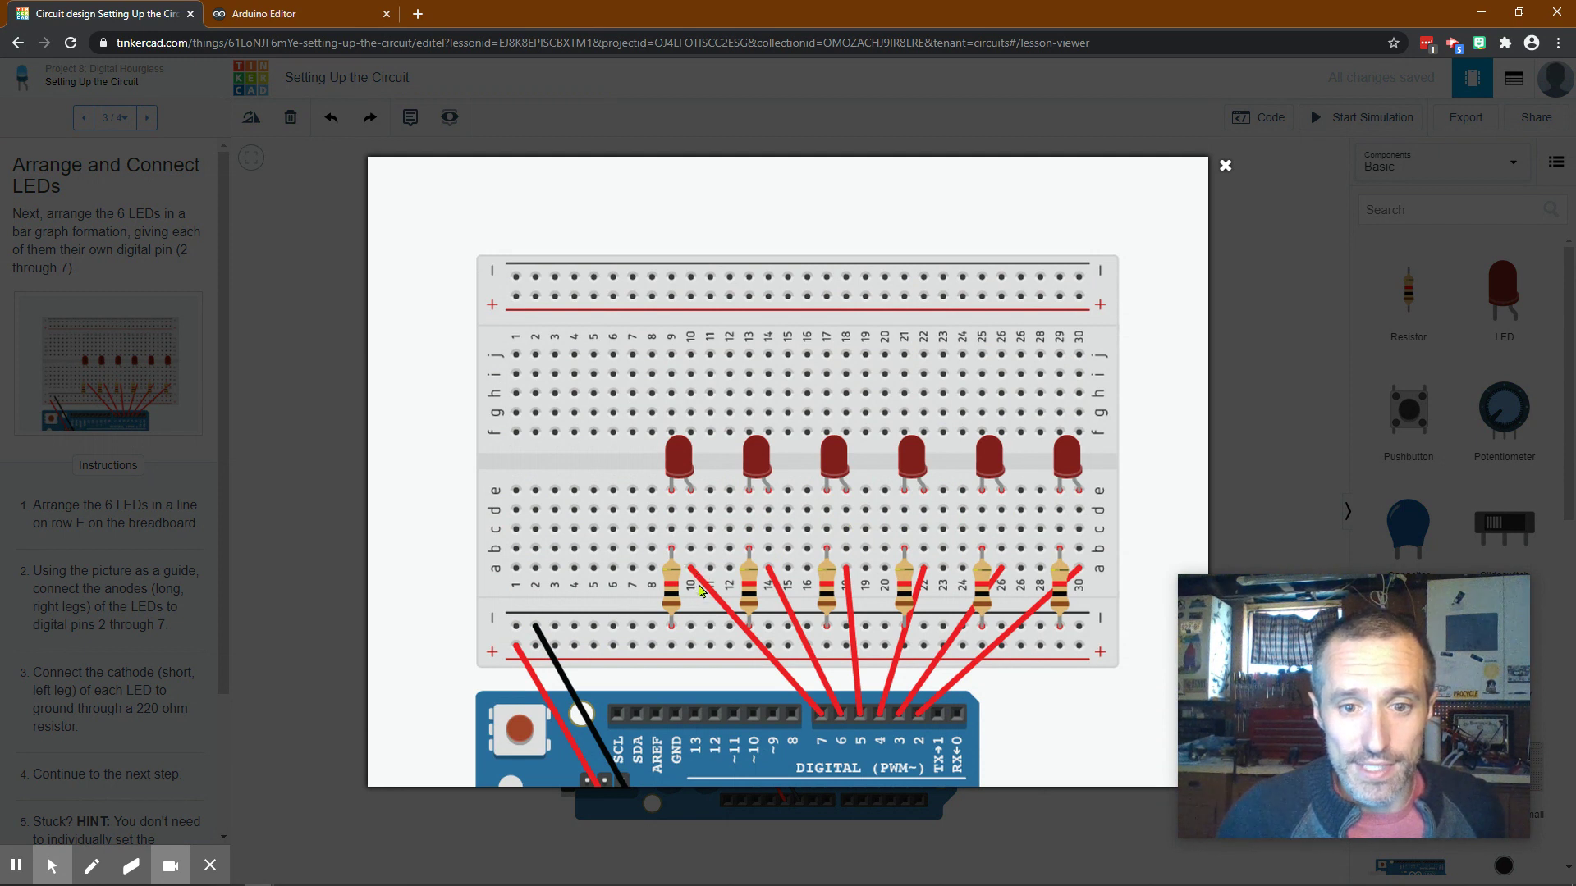
# Connect Arduino pins 7, 6 and 5 to breadboard columns 10, 14 and 16 with red wires.
pyautogui.click(1277, 303)
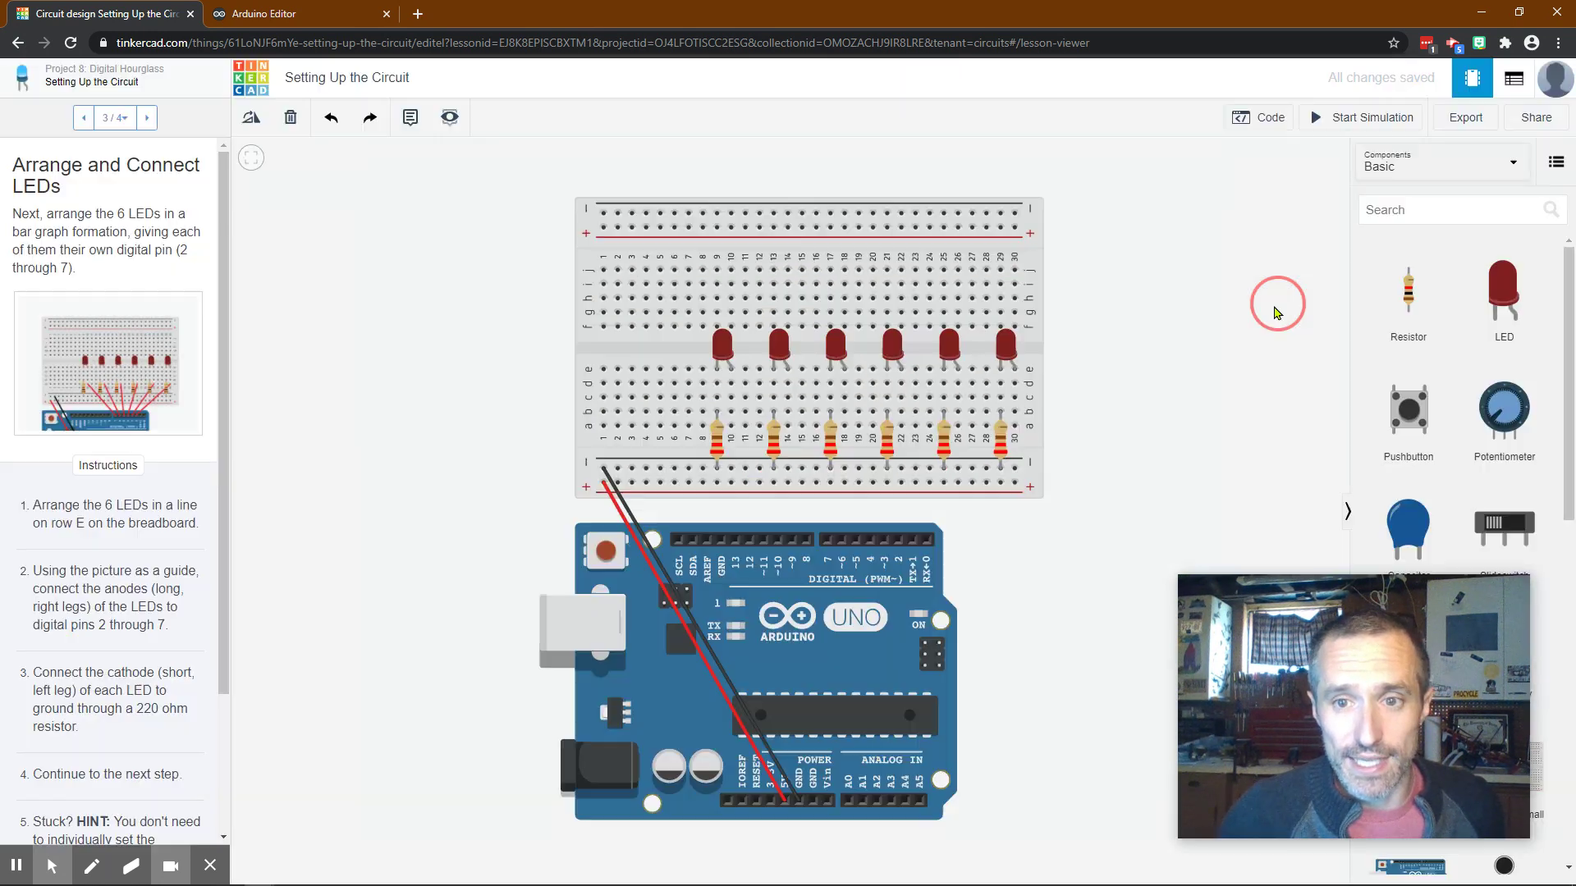
pyautogui.click(828, 539)
pyautogui.click(732, 426)
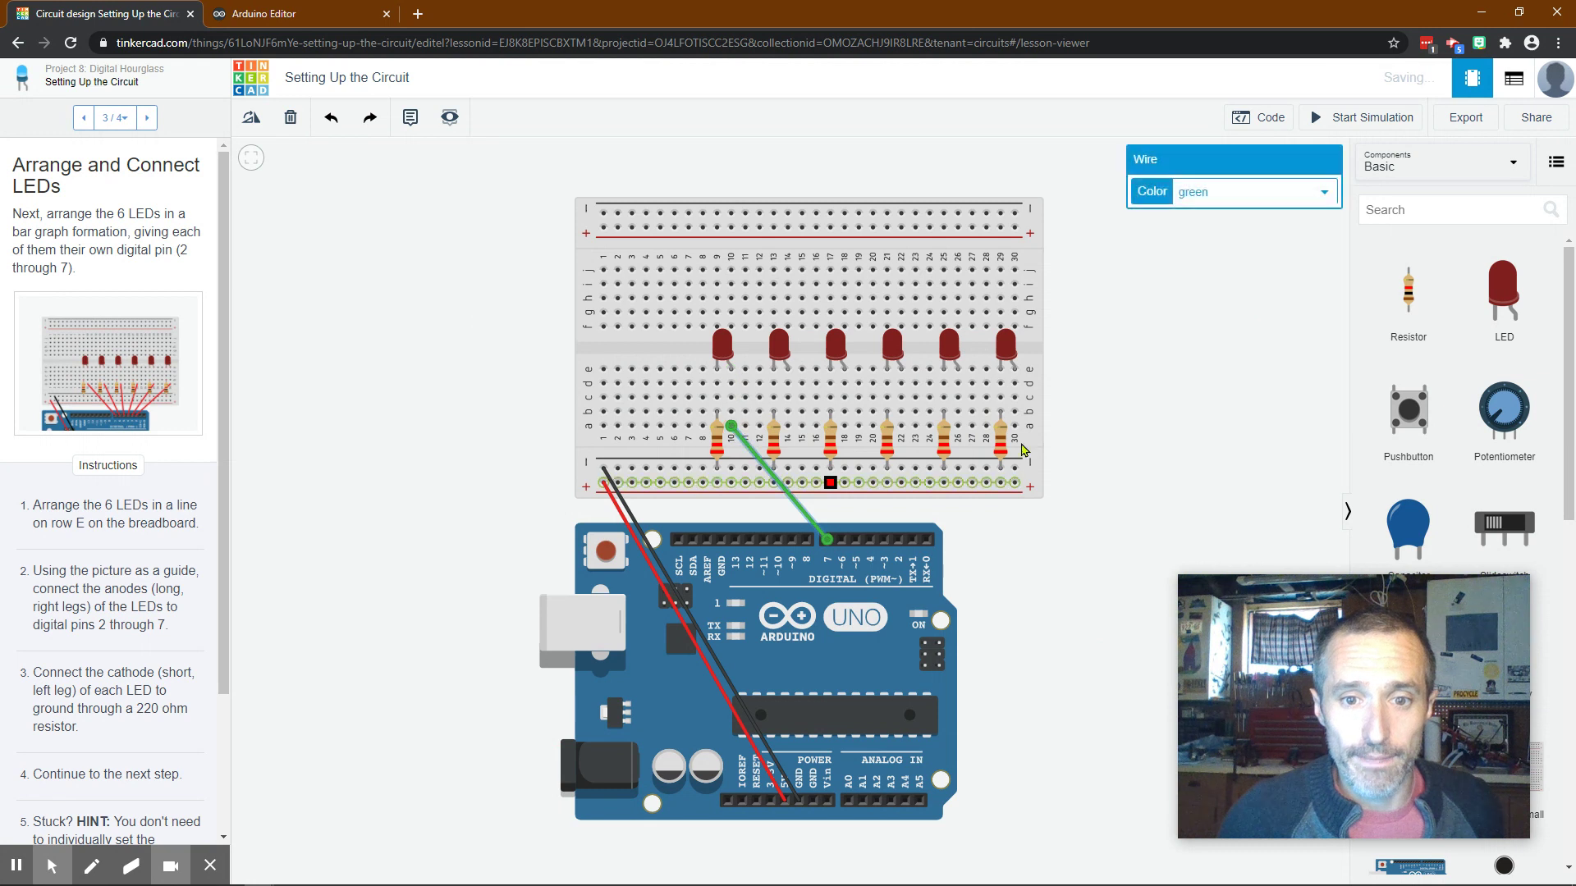
pyautogui.click(1241, 197)
pyautogui.click(1238, 230)
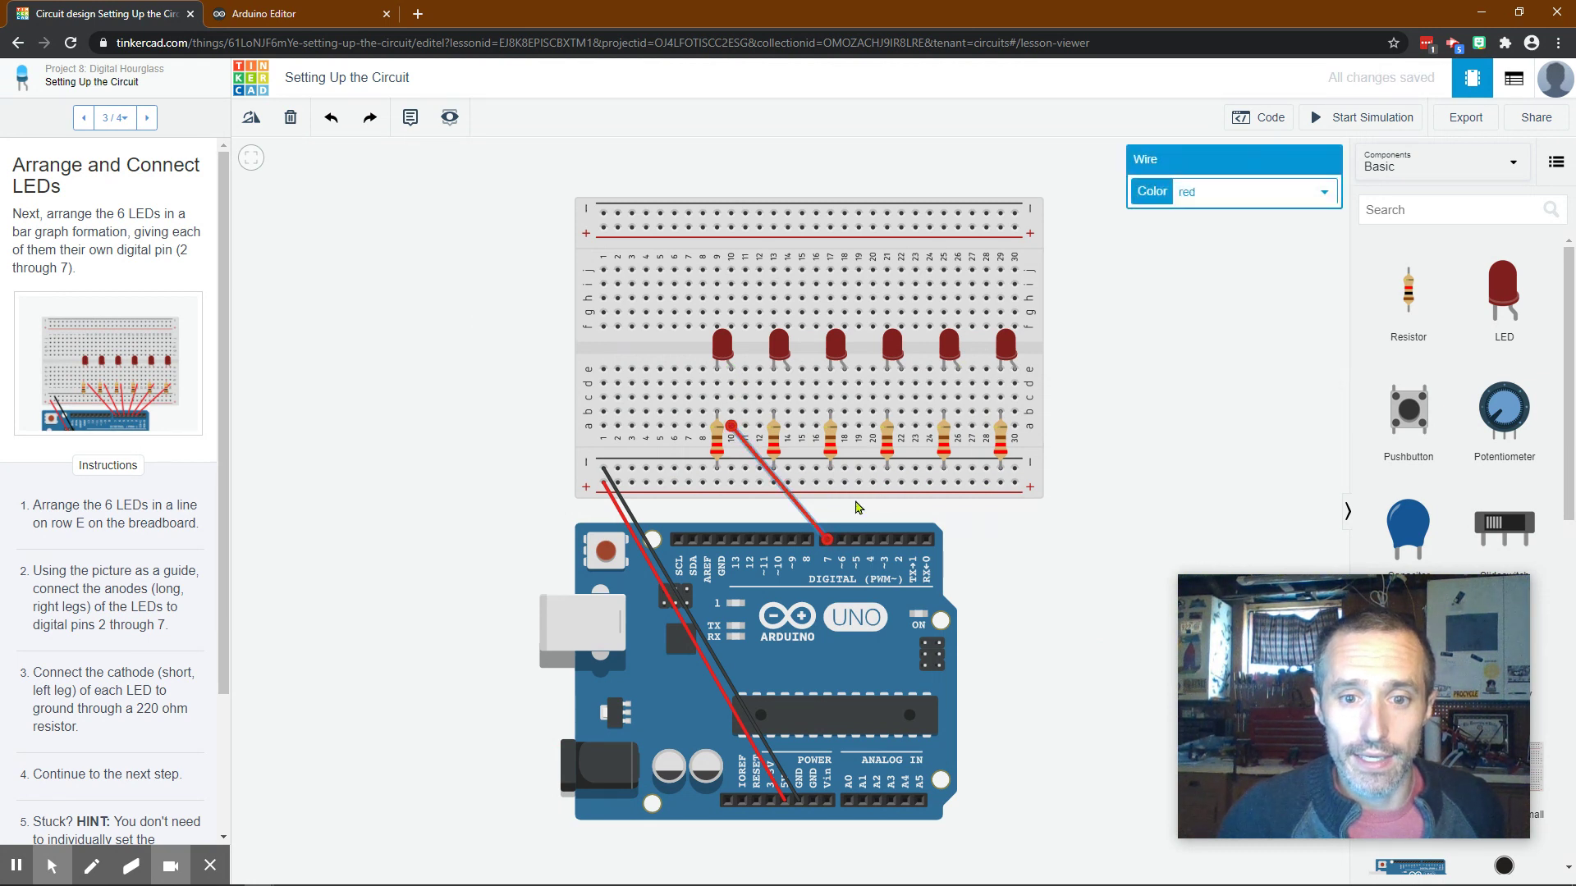
pyautogui.click(840, 539)
pyautogui.click(788, 426)
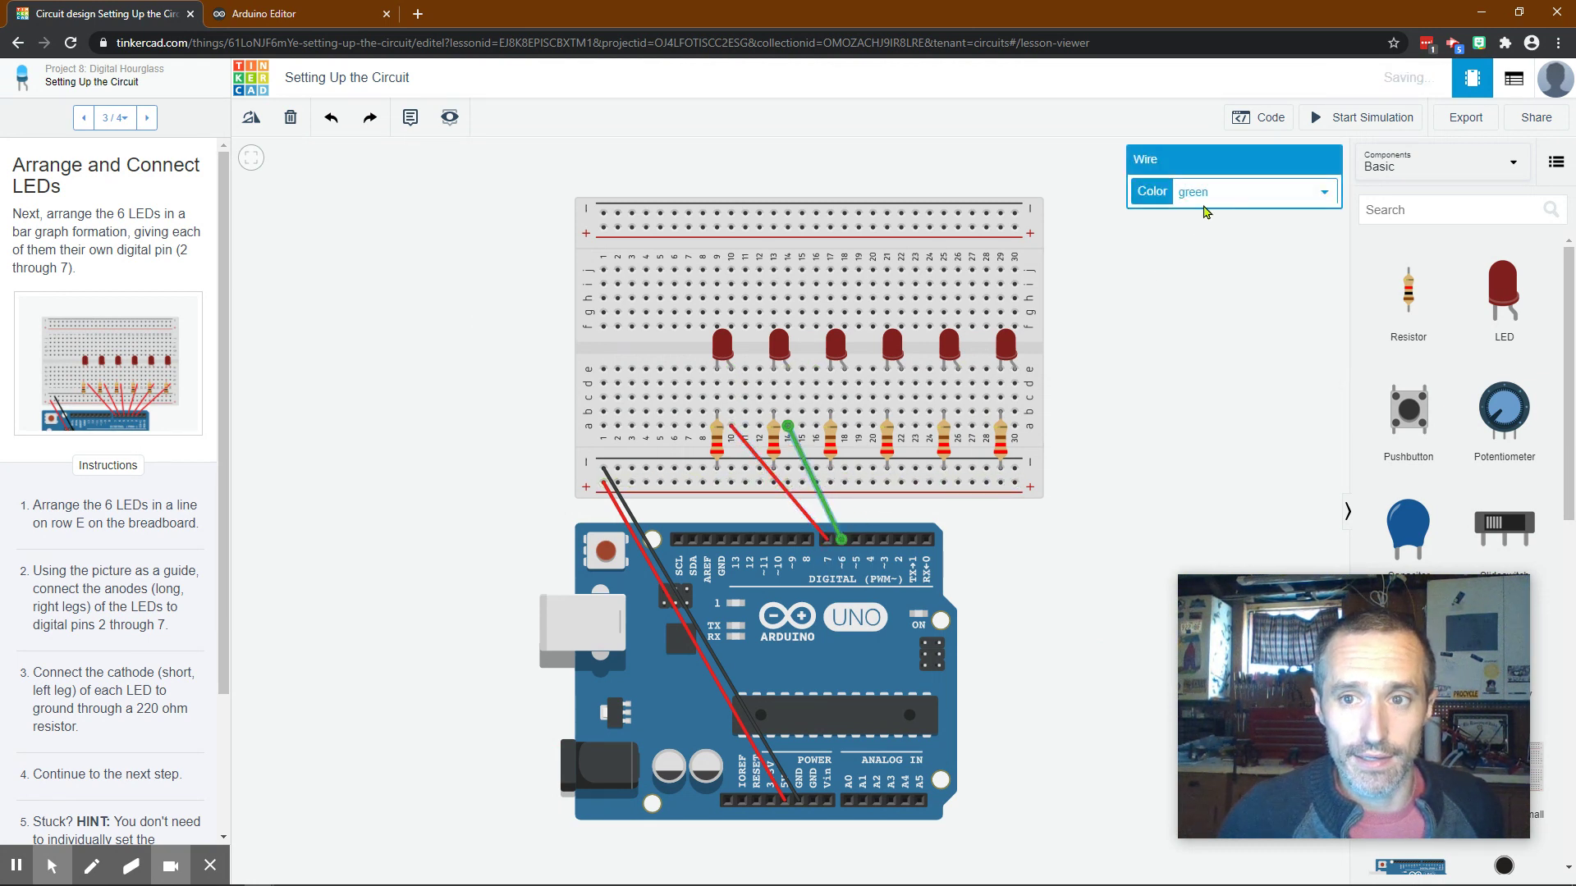
pyautogui.click(1192, 198)
pyautogui.click(1217, 234)
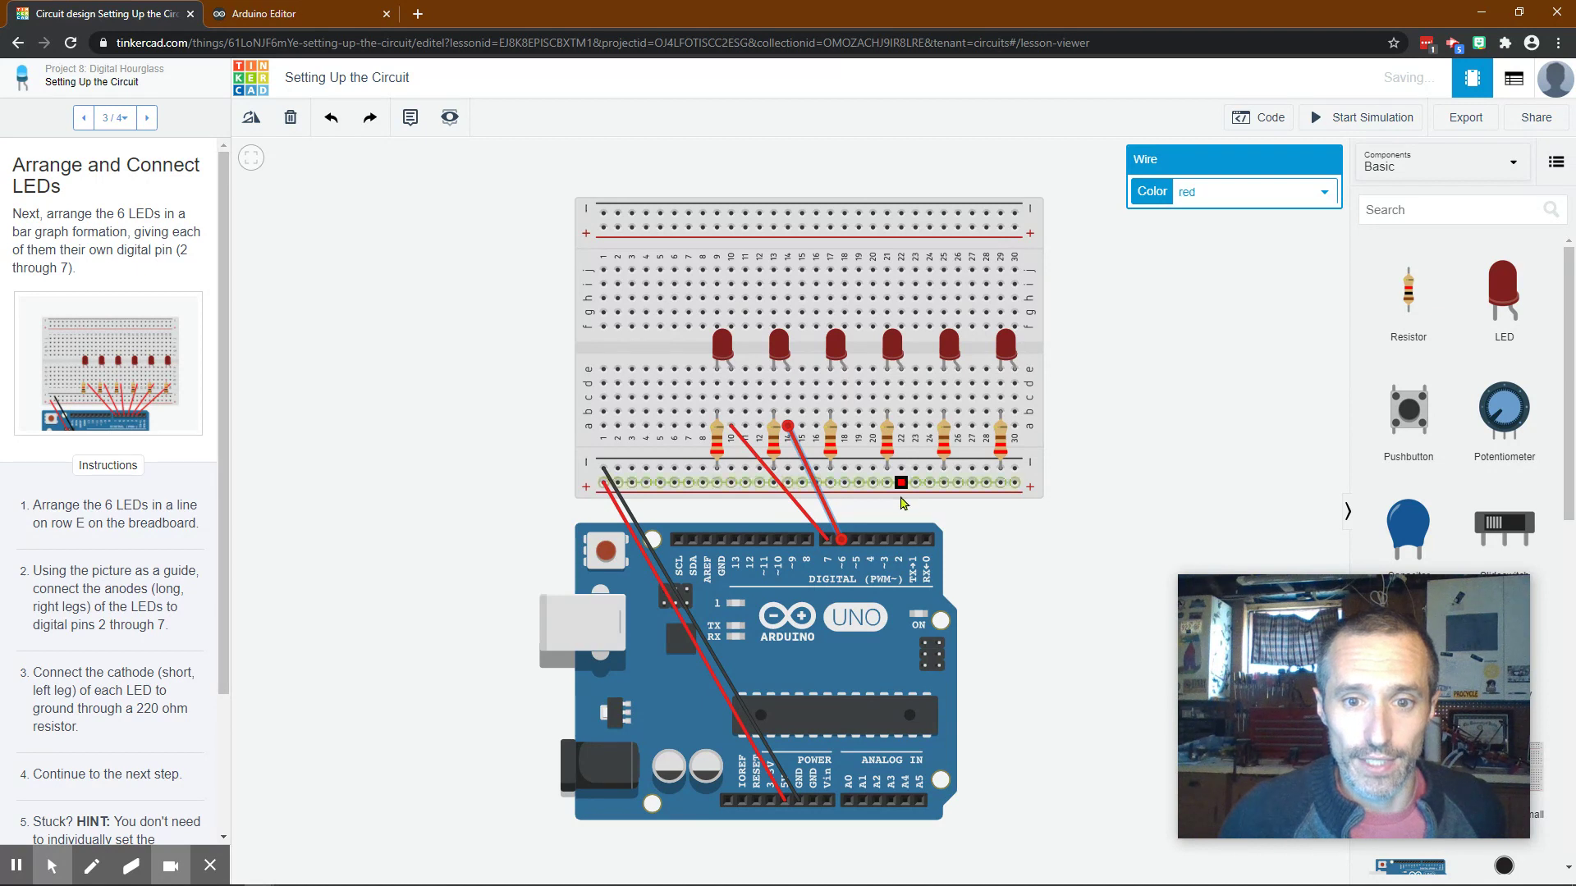
pyautogui.click(856, 539)
pyautogui.click(844, 426)
pyautogui.click(1231, 198)
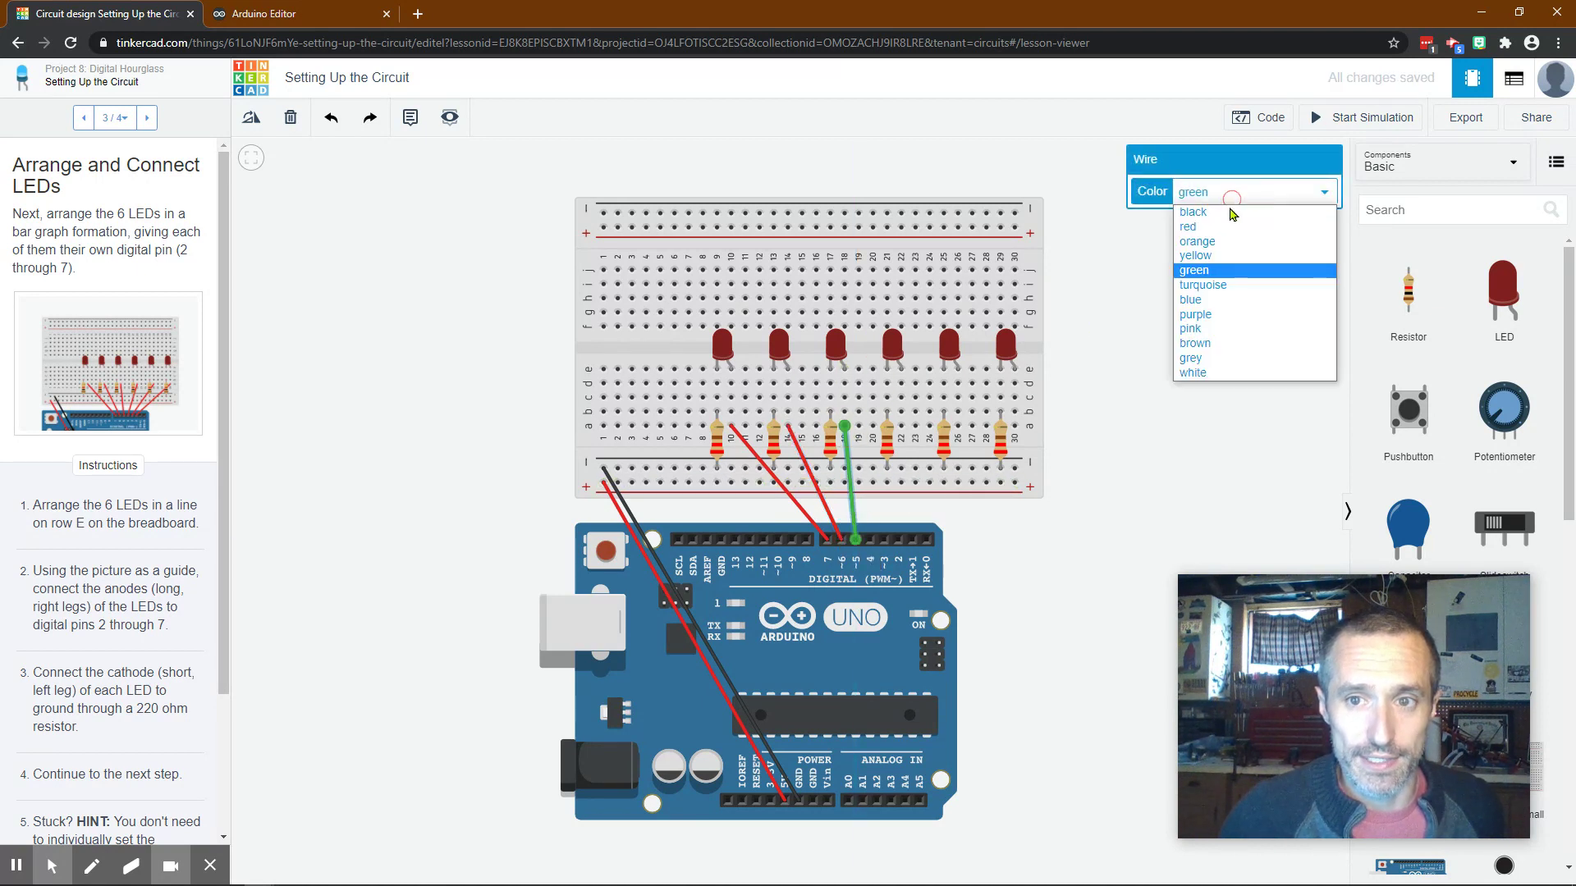
pyautogui.click(1188, 226)
# Connect pins 4 and 3 to columns 22 and 26 with red wires, then check the reference picture.
pyautogui.click(870, 539)
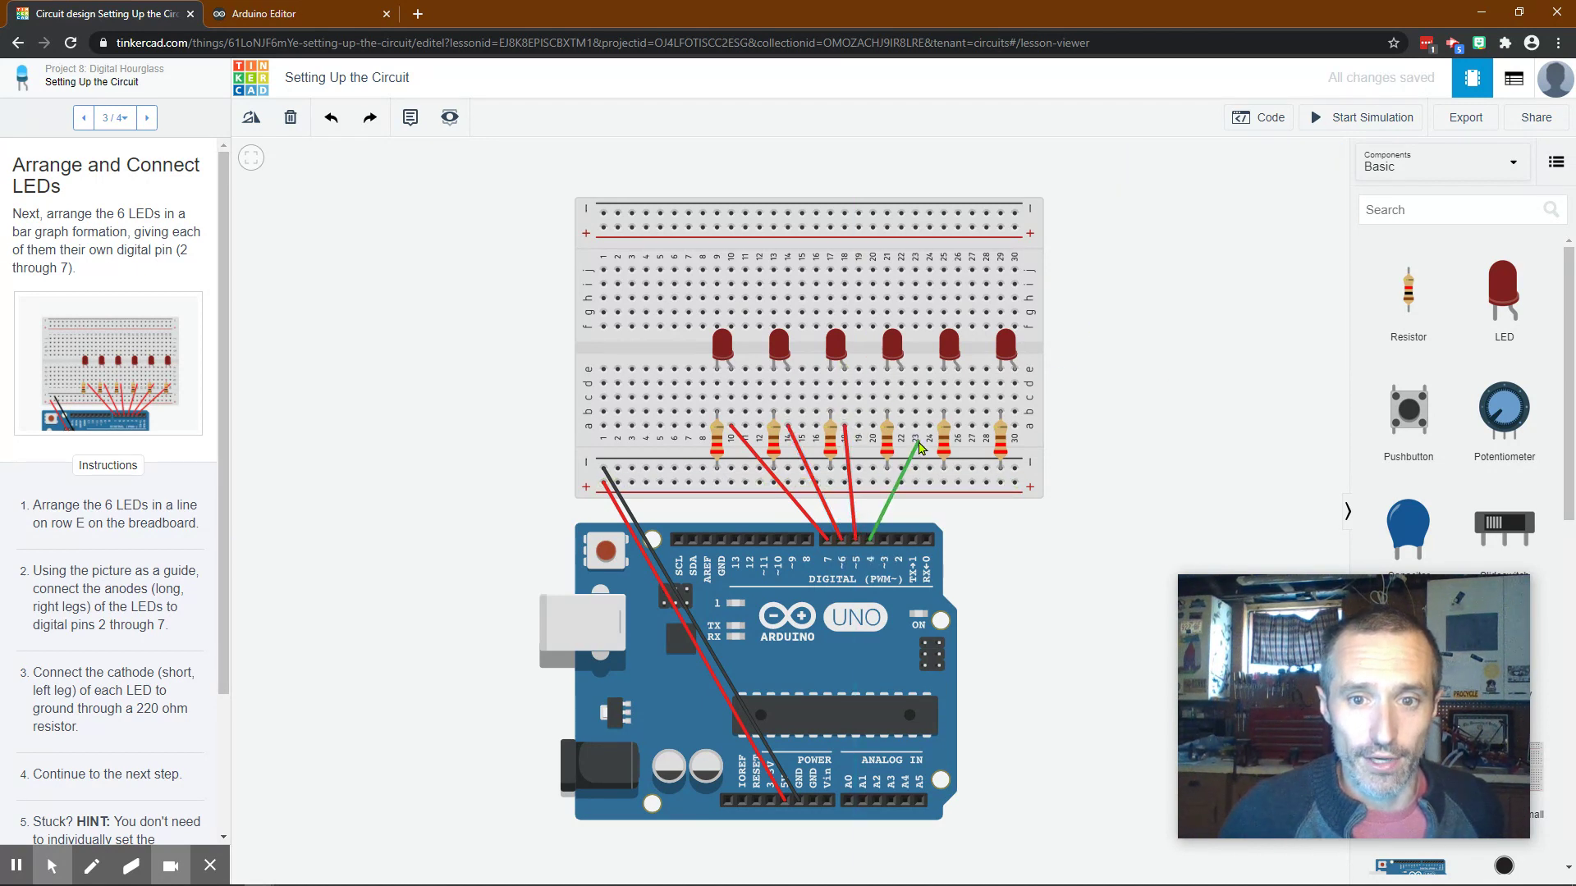
pyautogui.click(902, 426)
pyautogui.click(1191, 194)
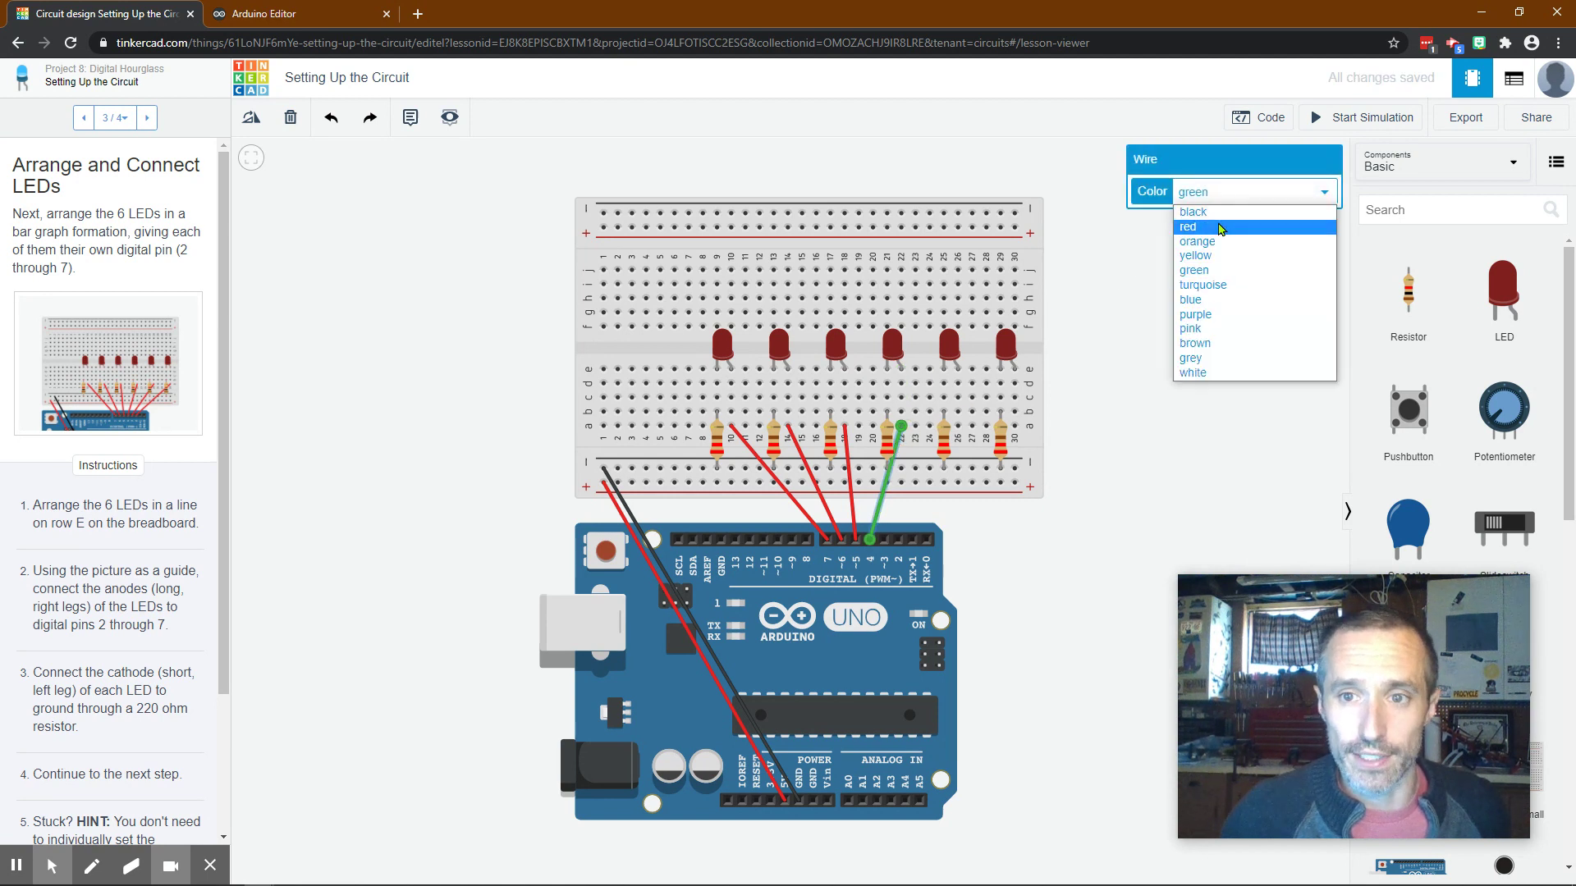
pyautogui.click(1219, 227)
pyautogui.click(883, 539)
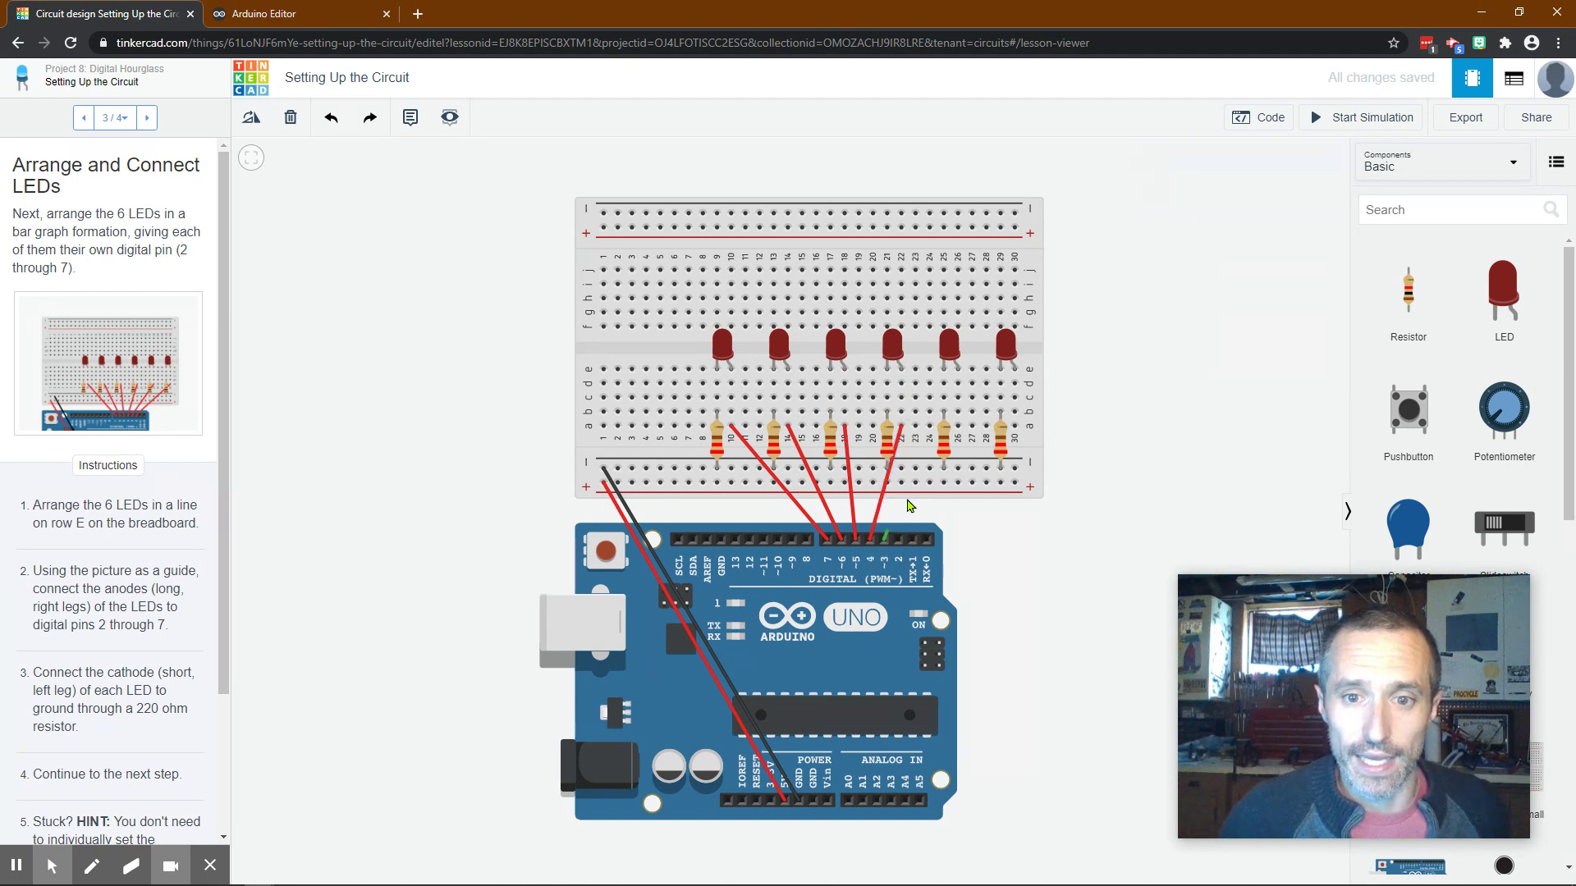
pyautogui.click(957, 427)
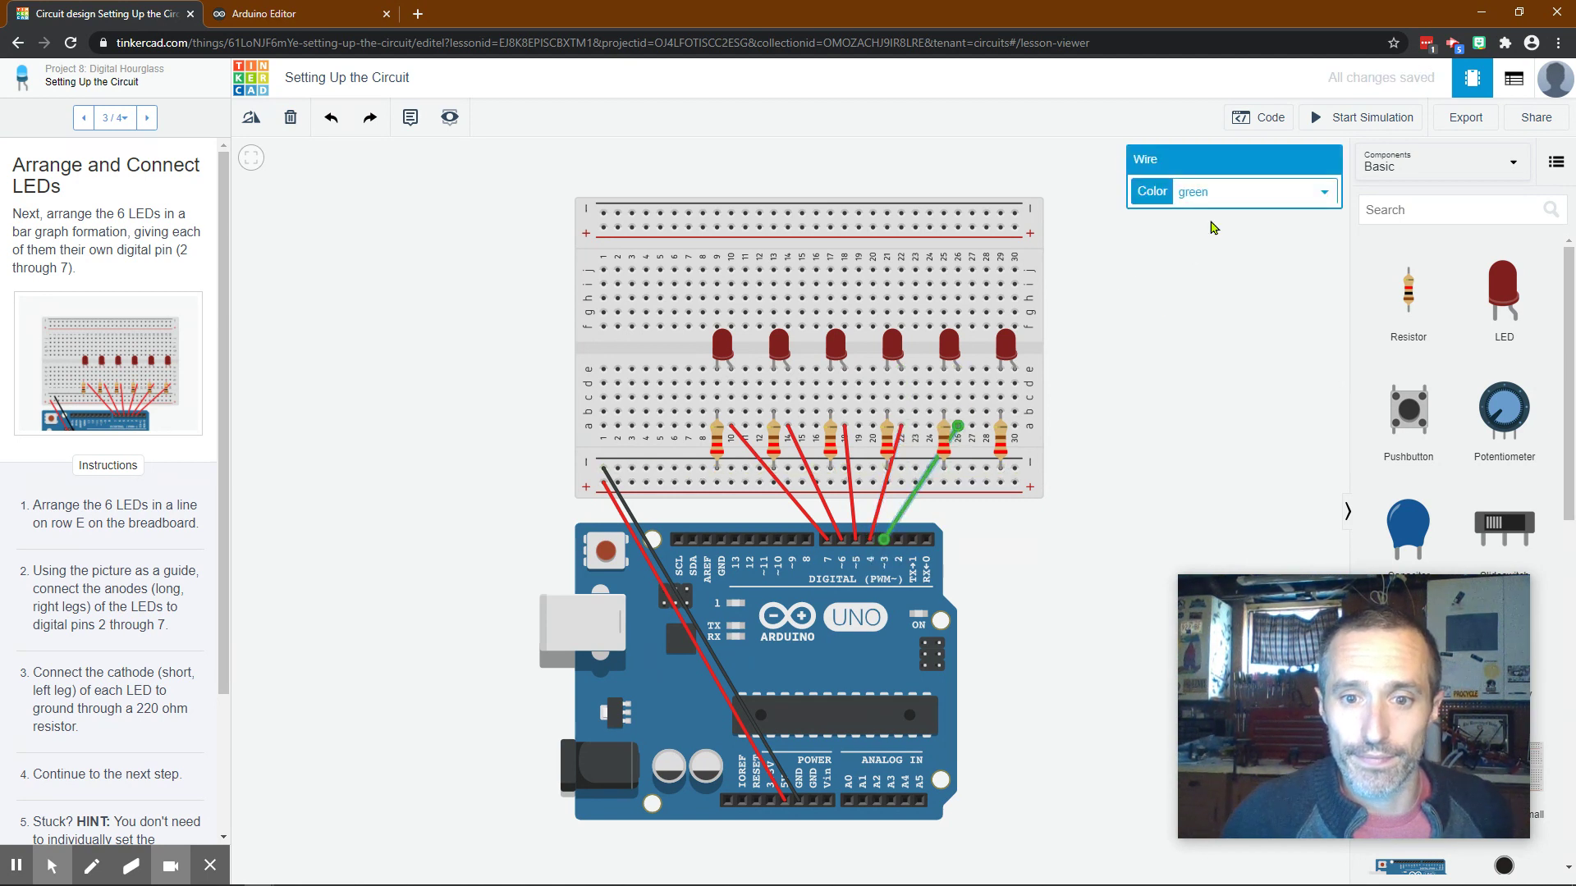
pyautogui.click(1295, 185)
pyautogui.click(1271, 230)
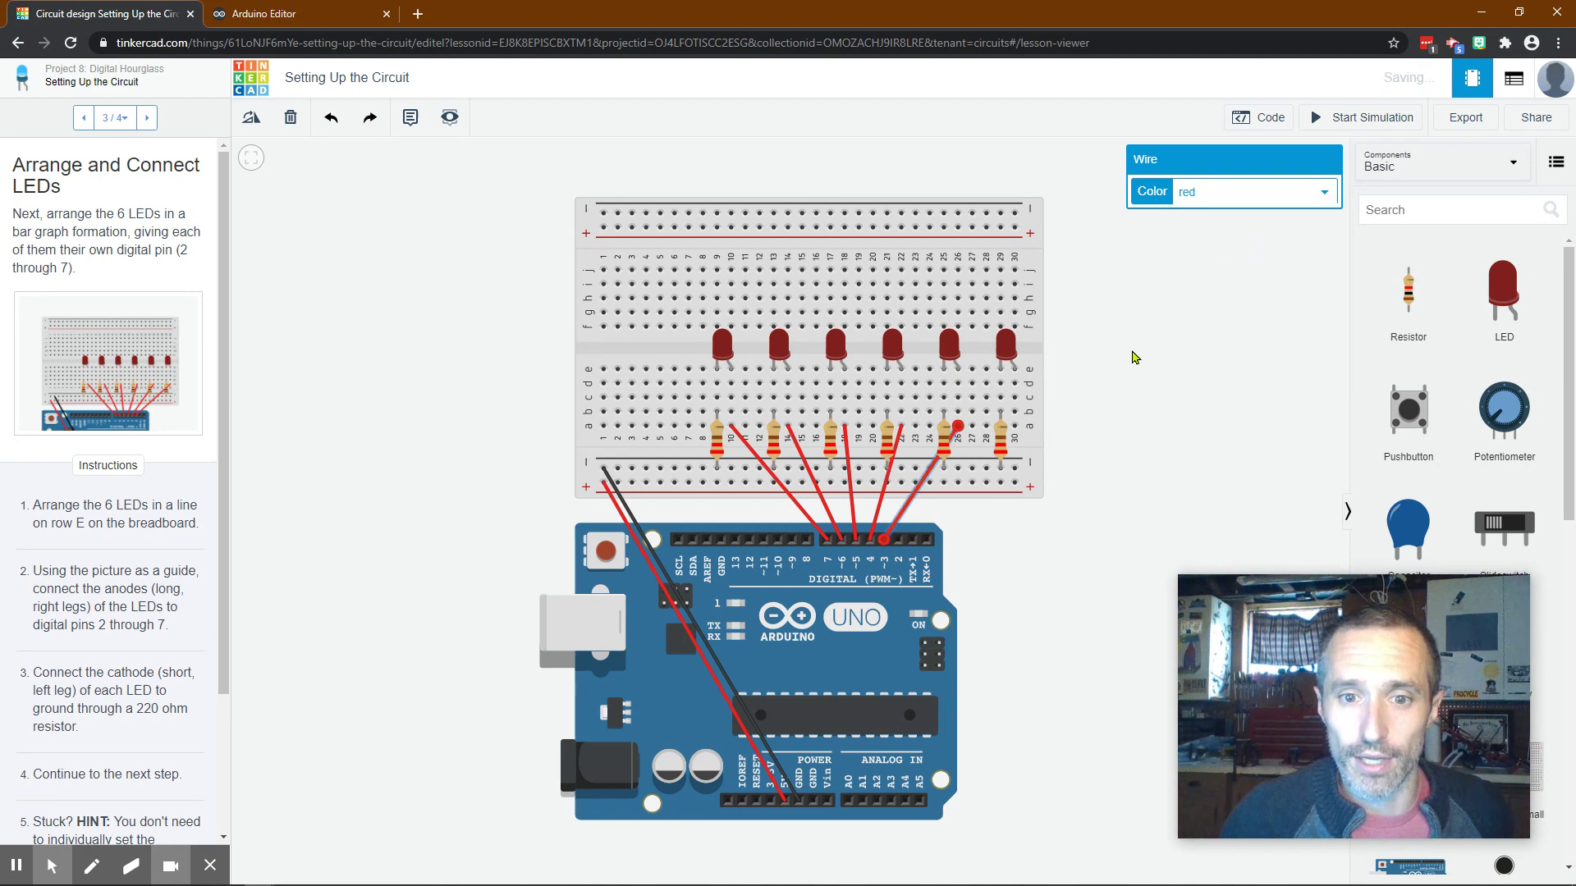
pyautogui.click(1045, 579)
pyautogui.click(108, 366)
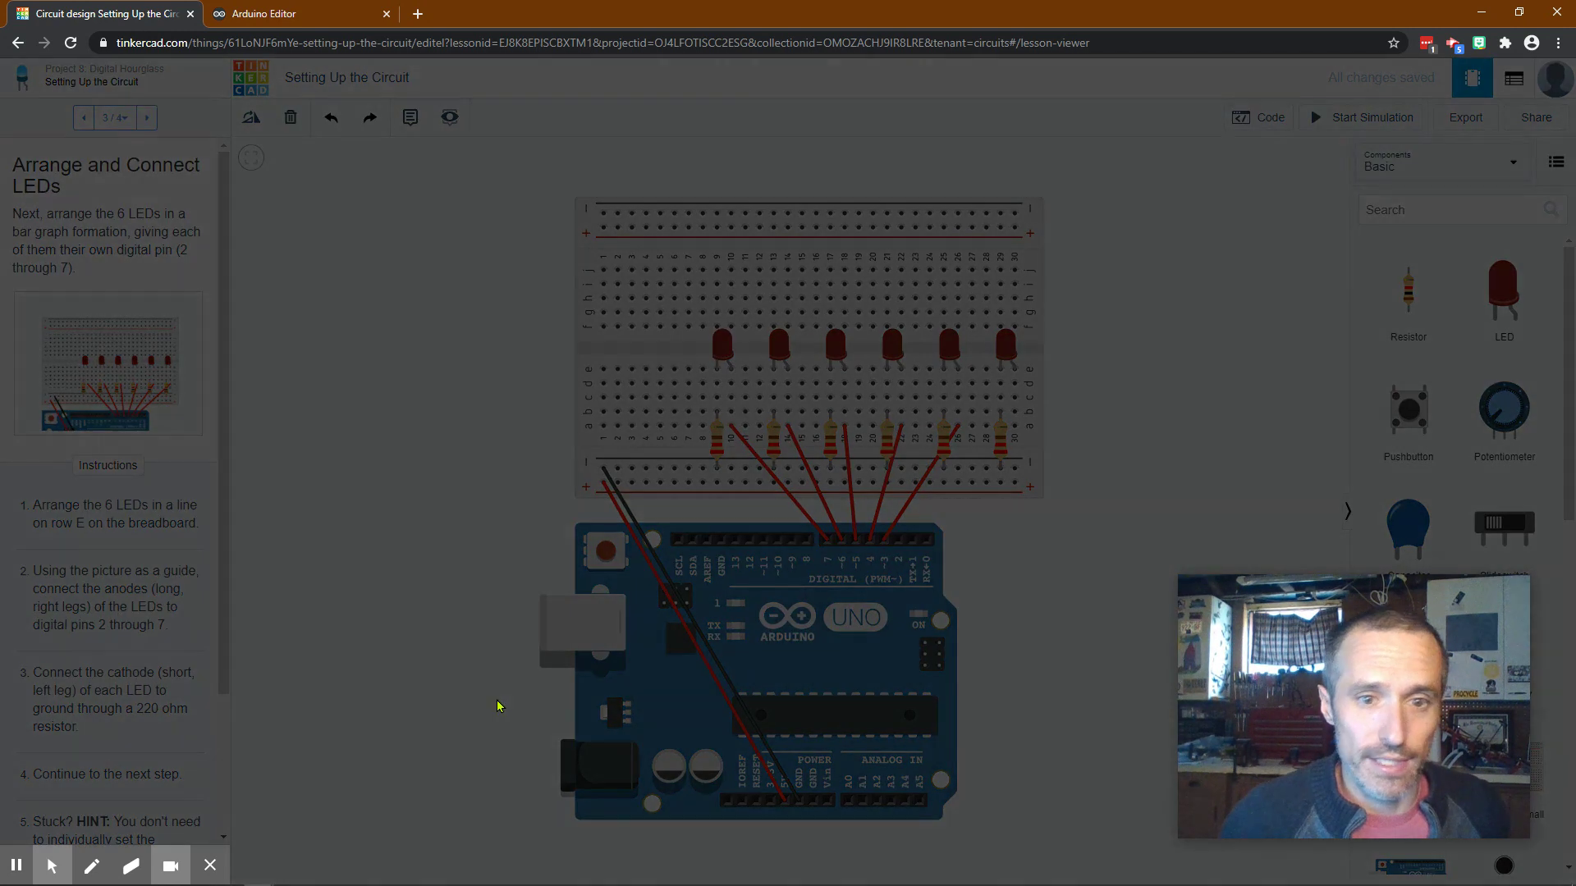
pyautogui.click(1254, 362)
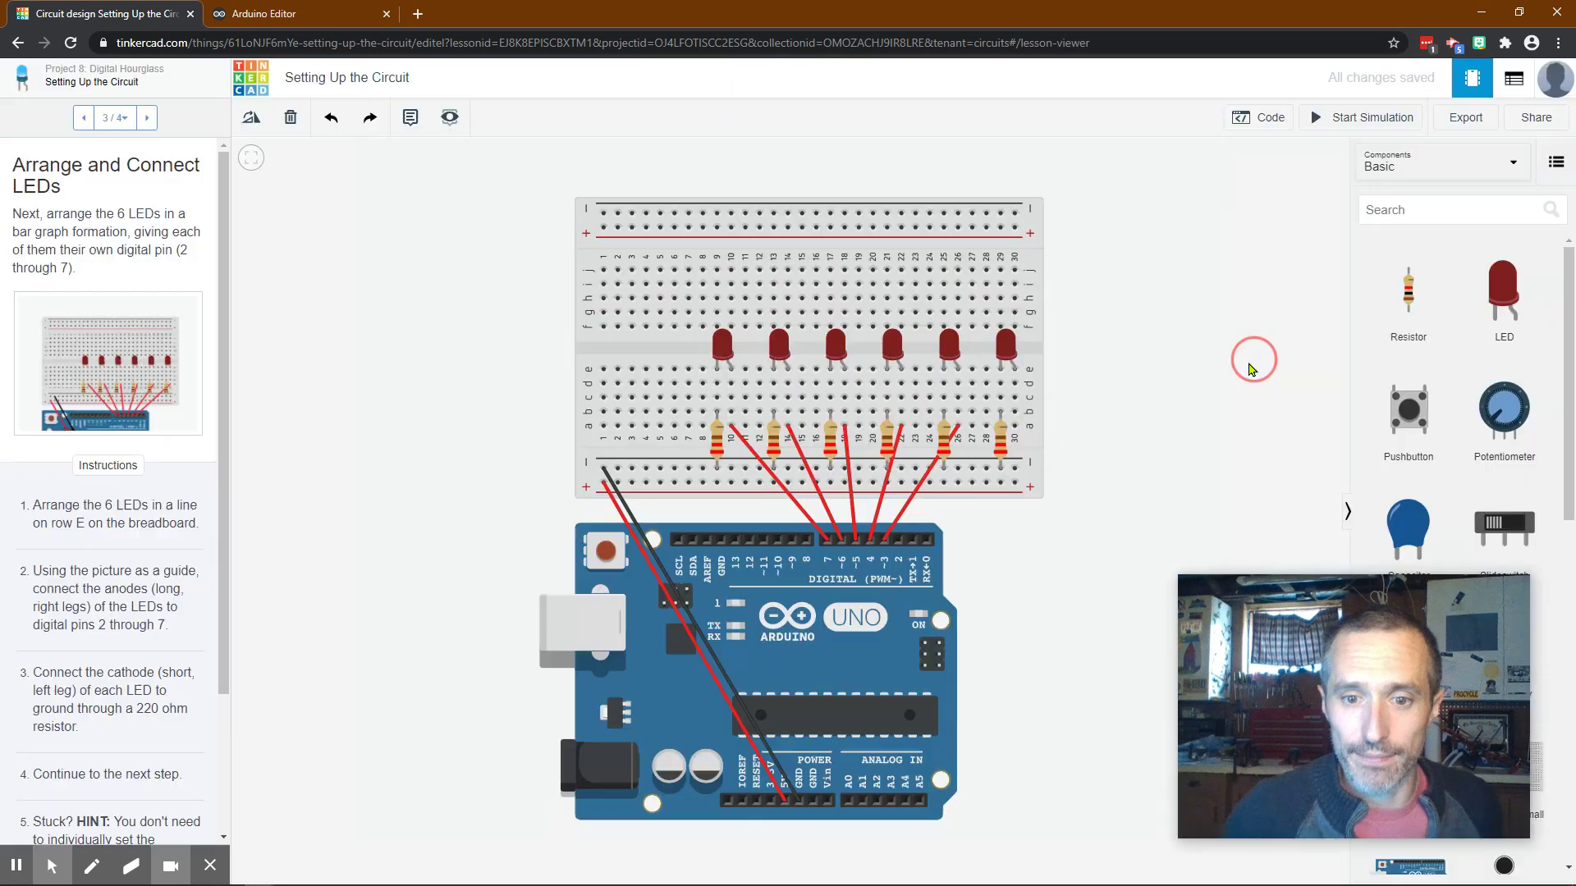
# Connect pin 2 to column 30 and colour that wire red.
pyautogui.click(898, 542)
pyautogui.click(1016, 426)
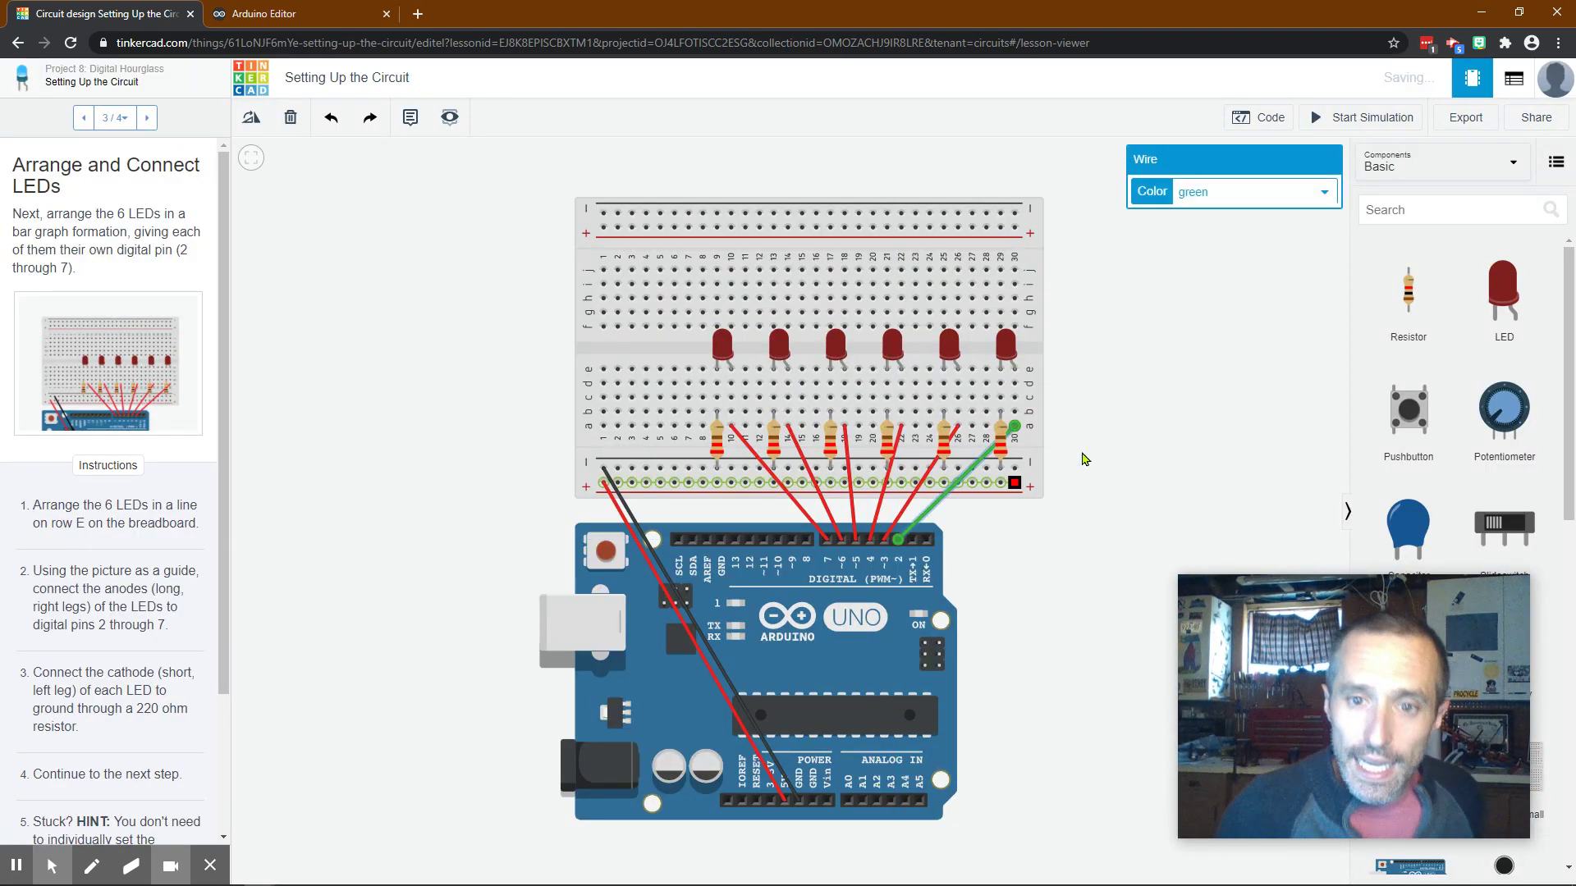
pyautogui.click(1096, 444)
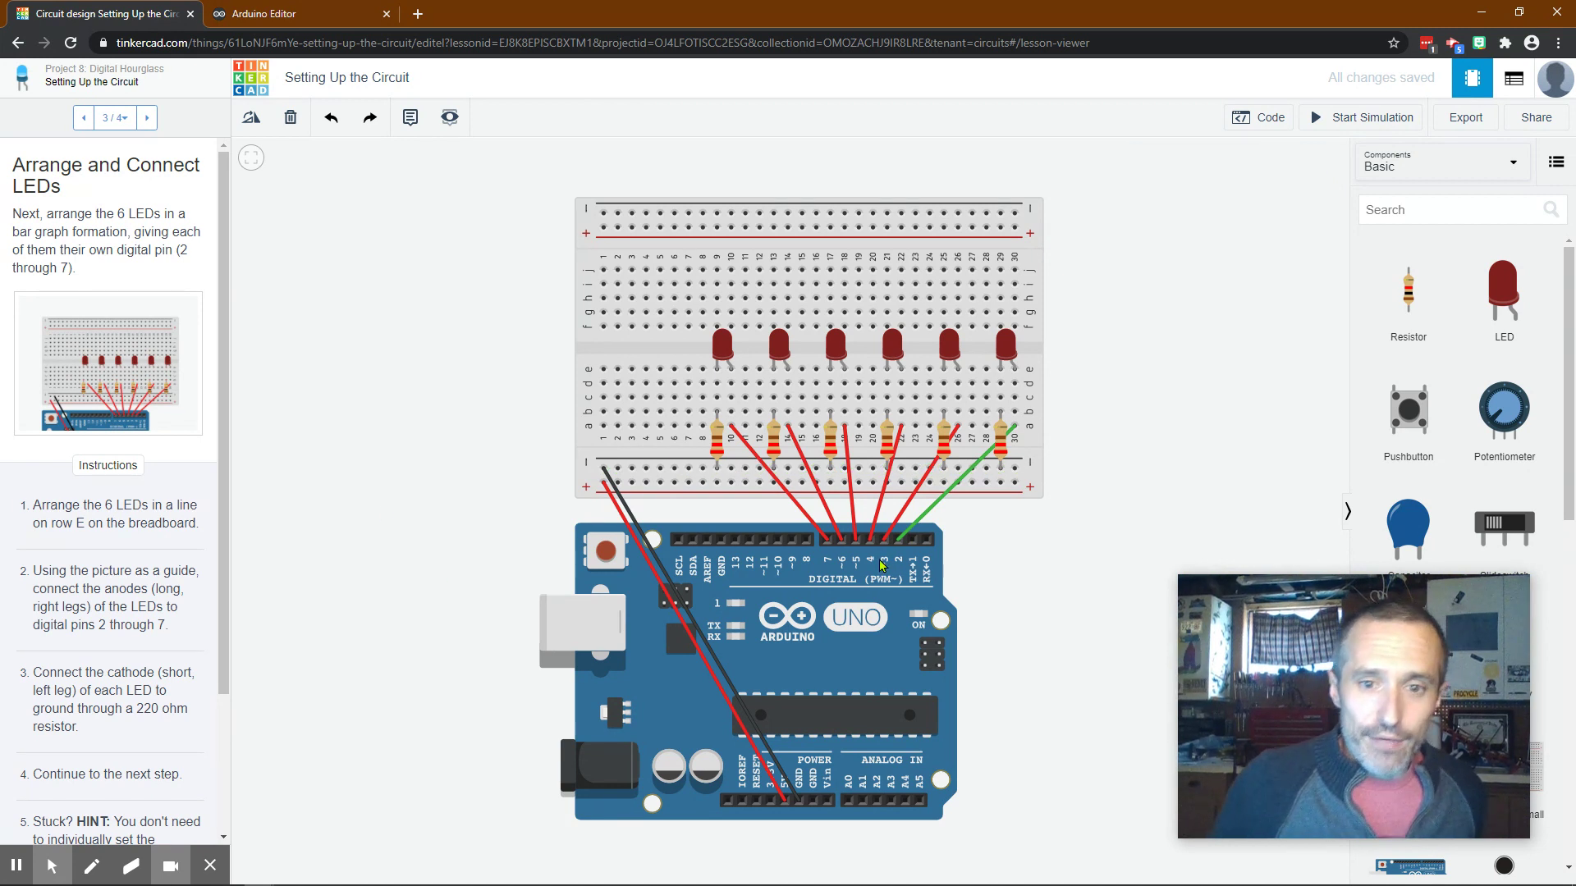
pyautogui.click(944, 495)
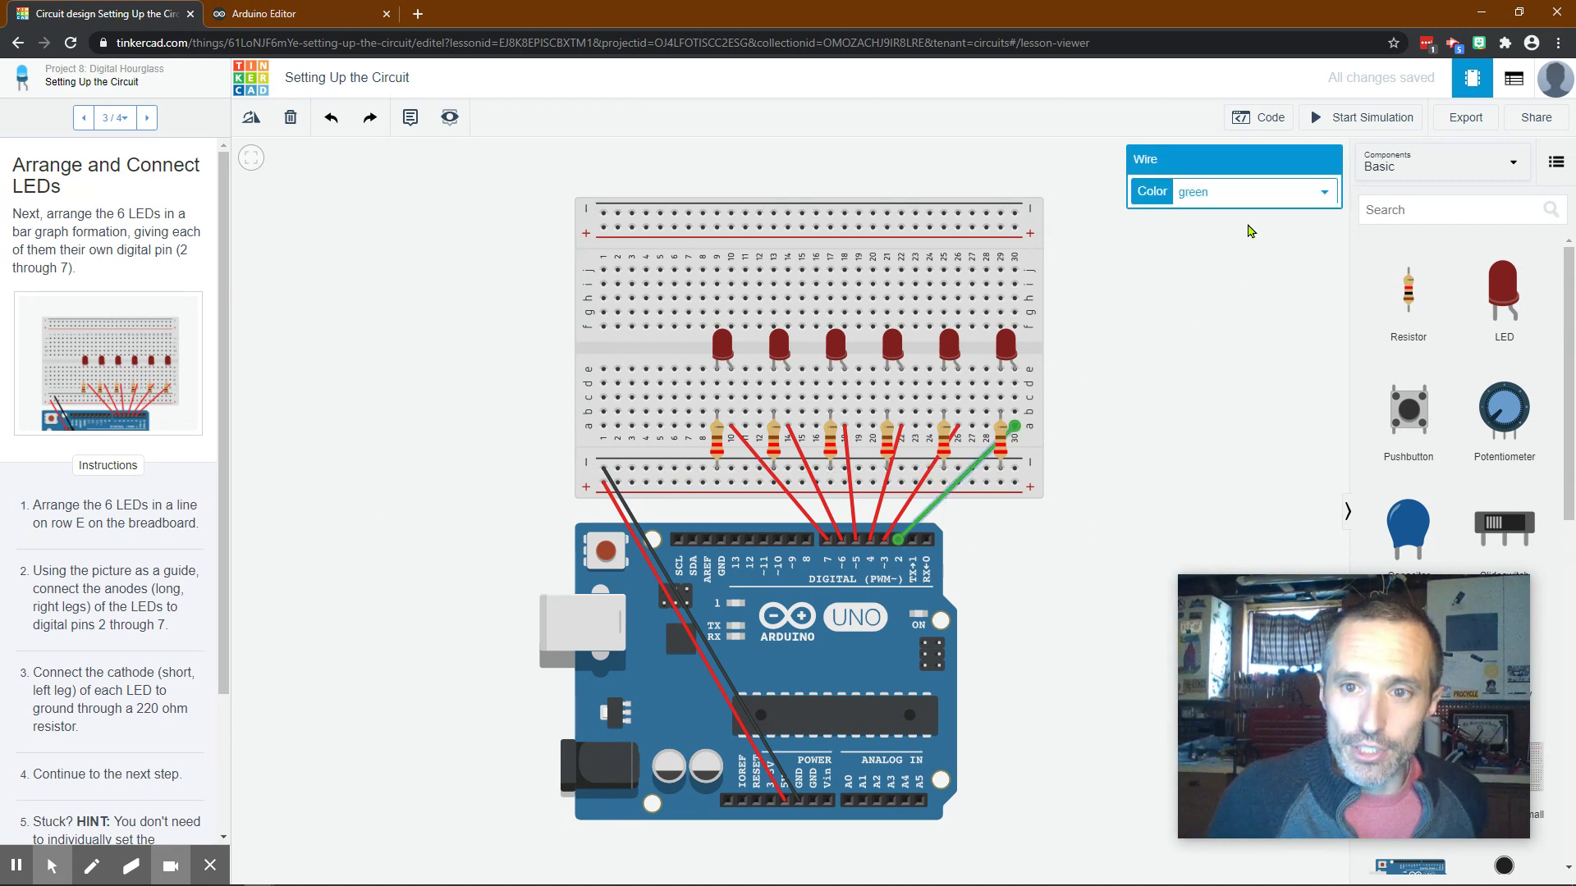
pyautogui.click(1265, 192)
pyautogui.click(1240, 229)
pyautogui.click(1141, 512)
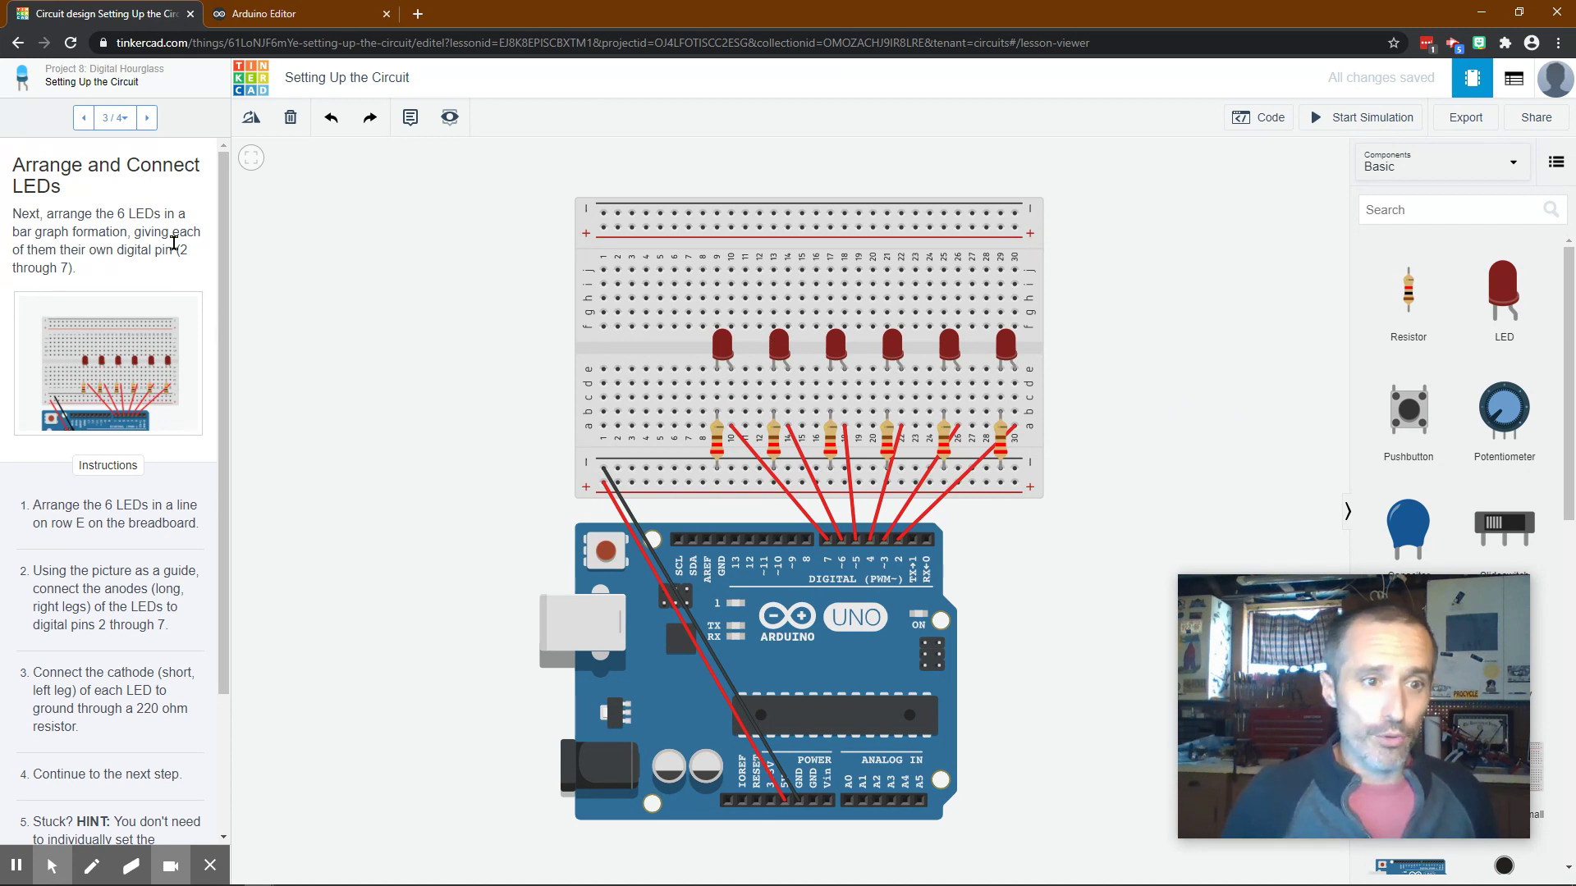
# At Add the Tilt Sensor, search 'tilt' and place the 4-pin tilt sensor left of the LEDs.
pyautogui.click(147, 116)
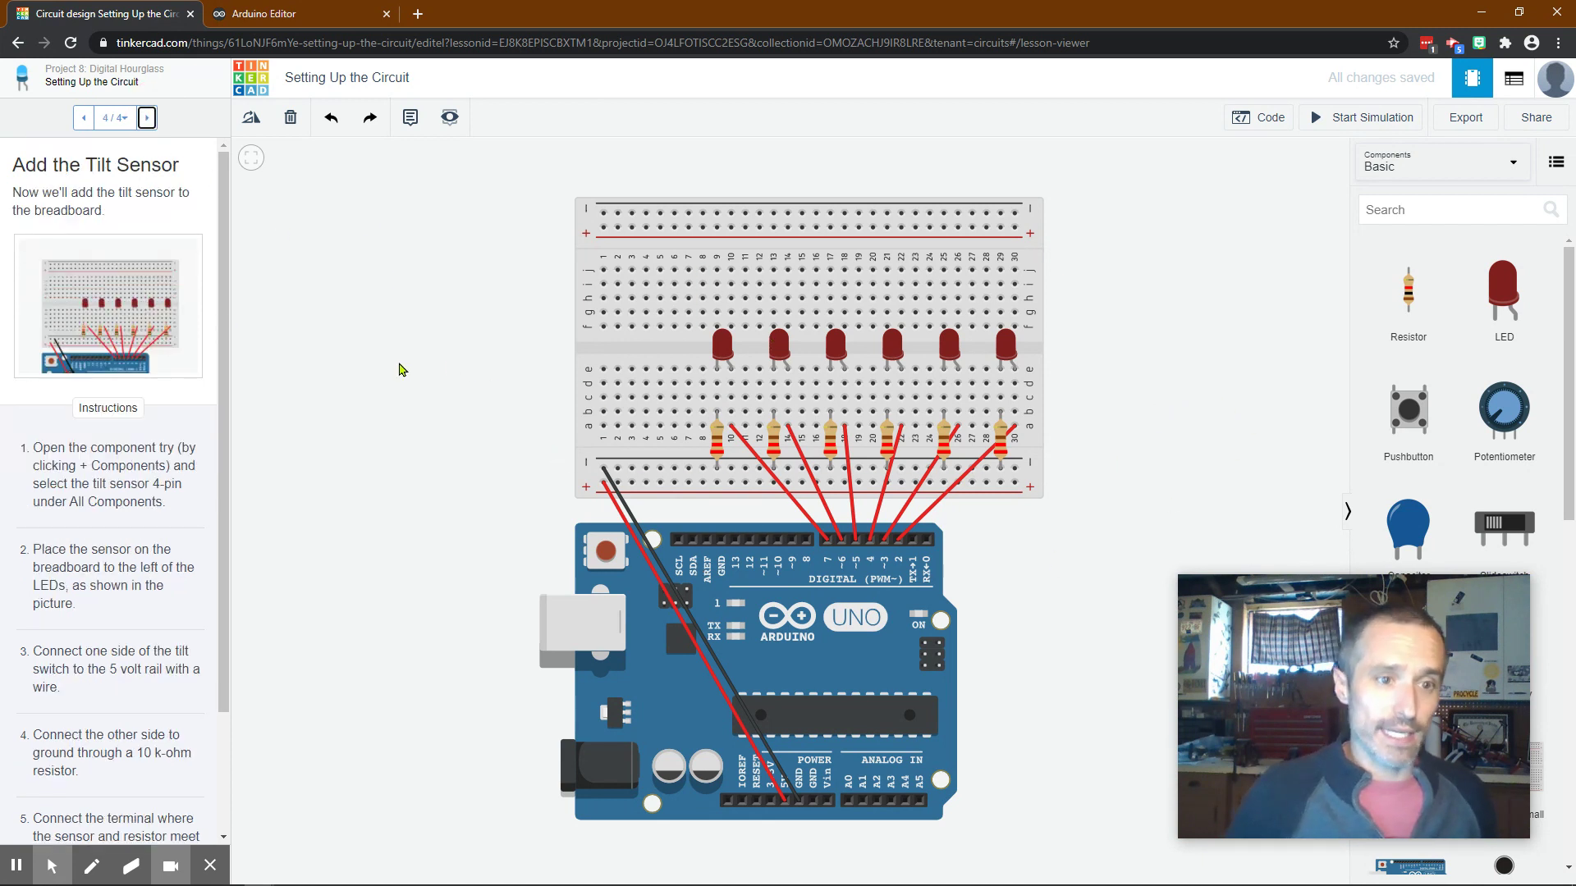
pyautogui.click(1435, 206)
pyautogui.write('tilt')
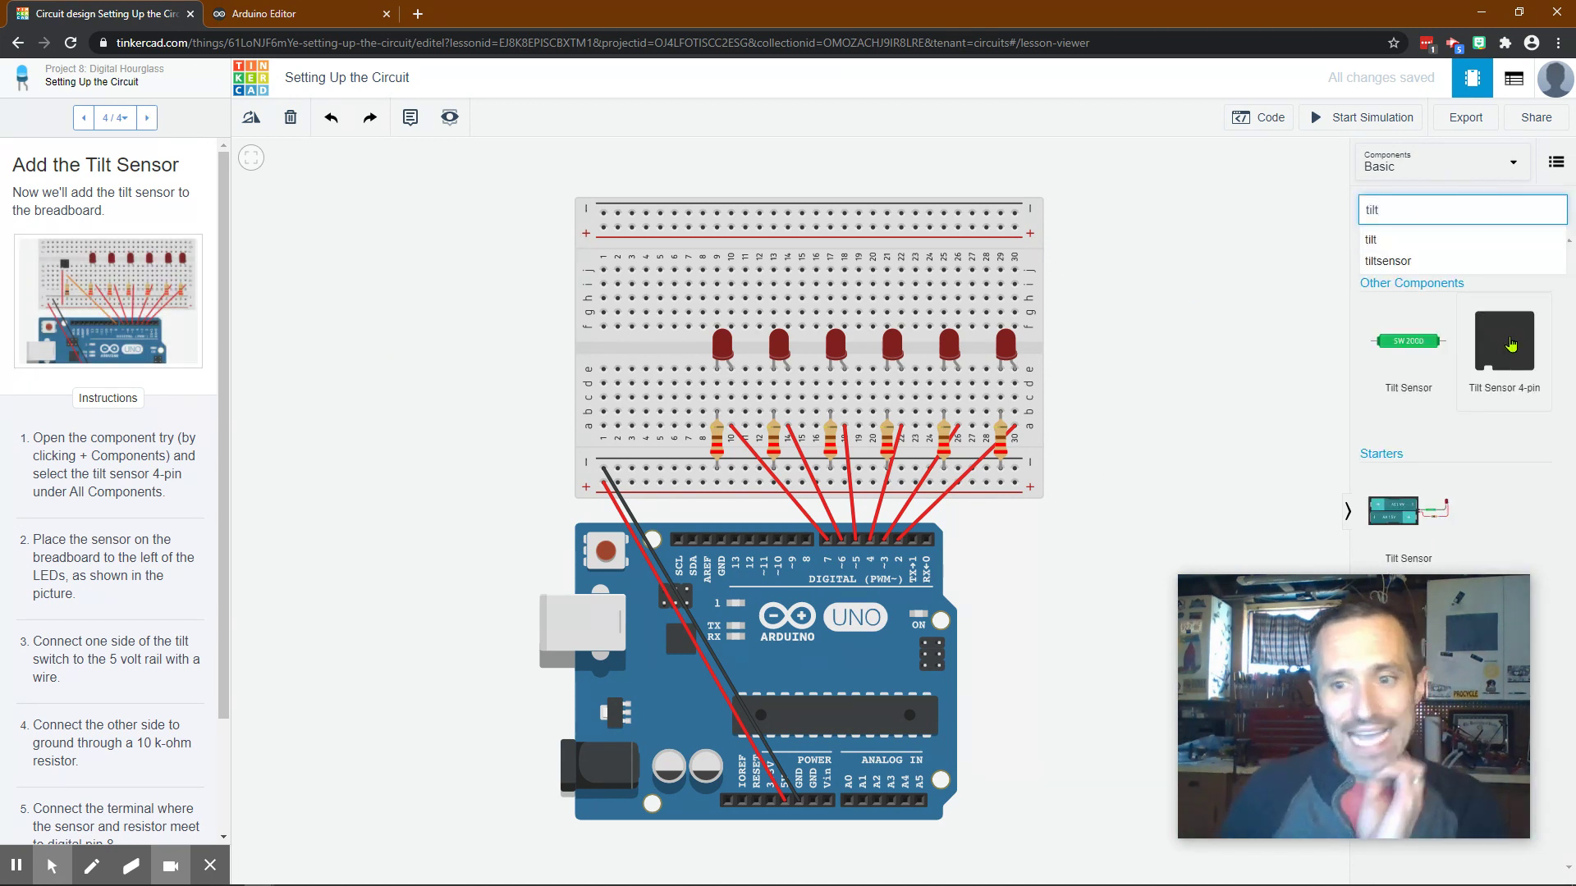
pyautogui.click(99, 291)
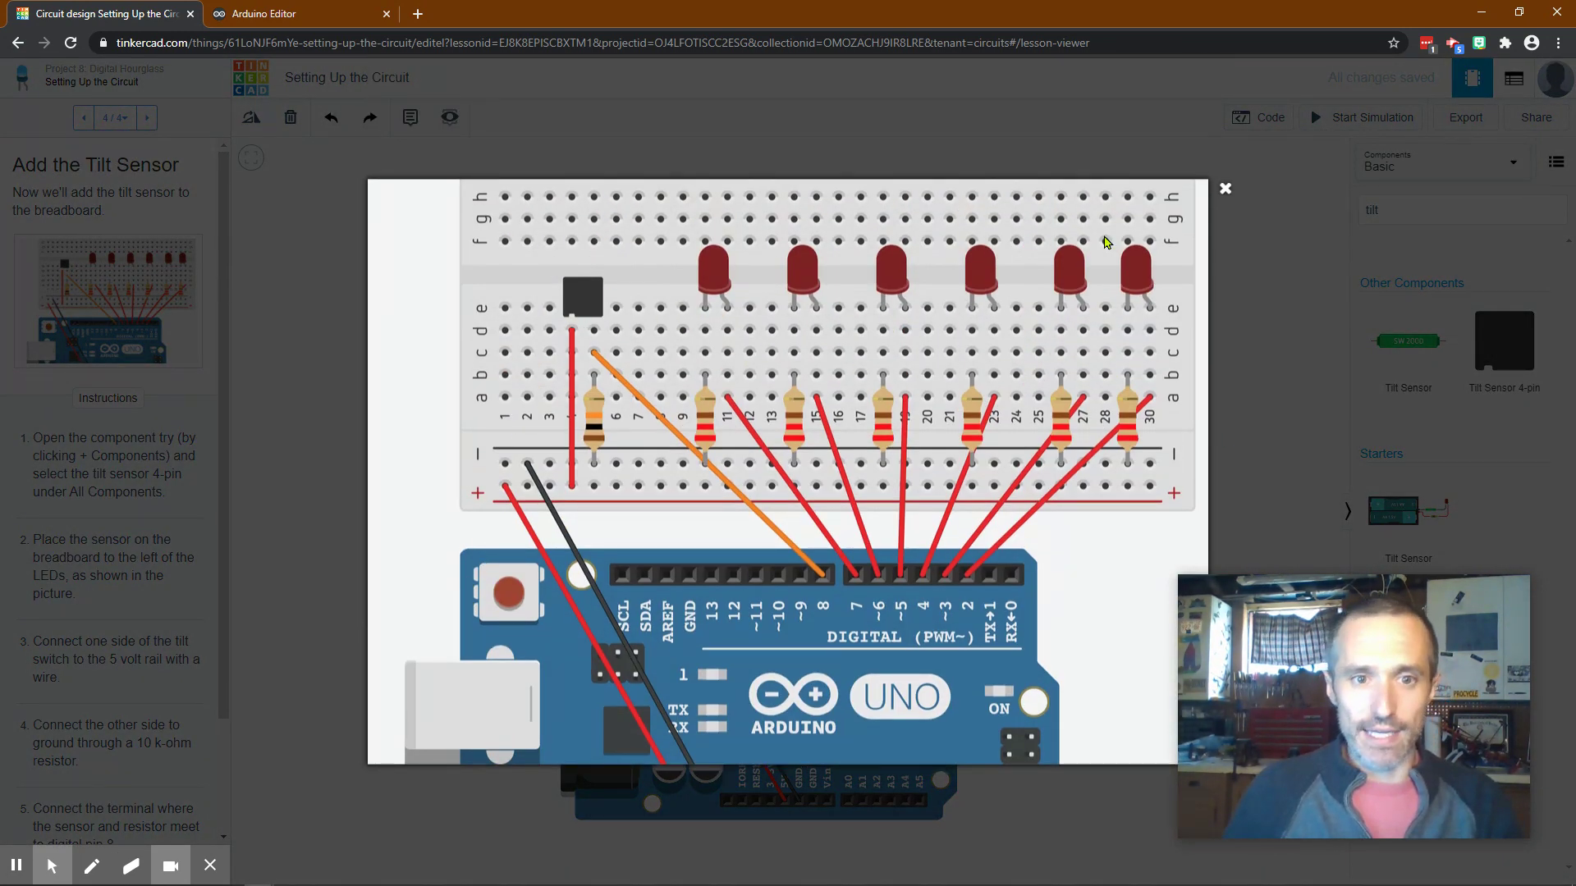
pyautogui.click(1271, 331)
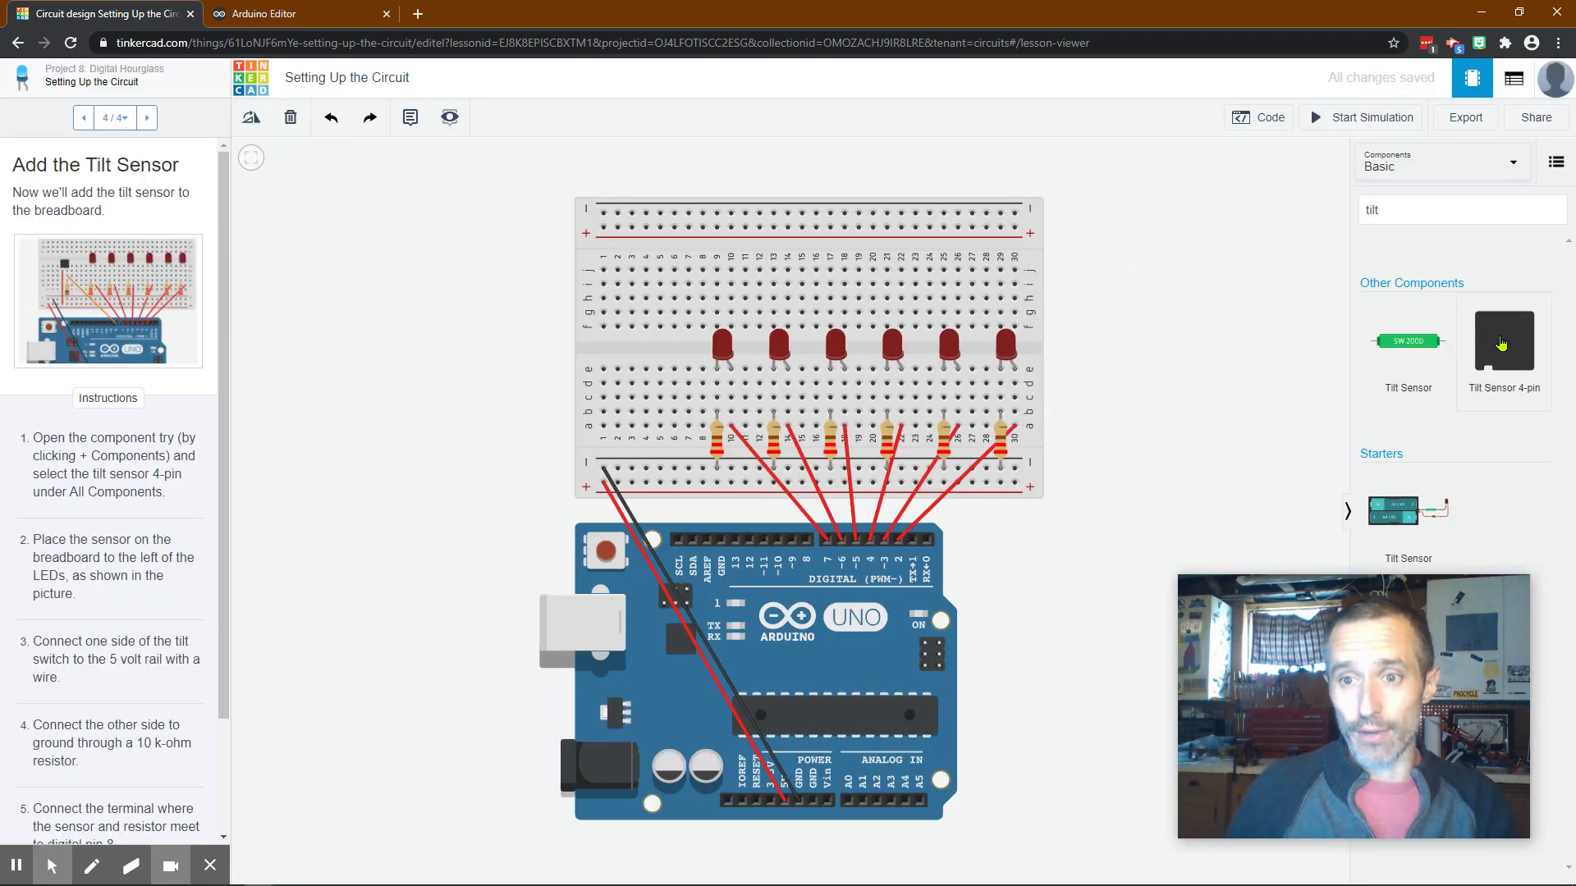
pyautogui.moveTo(1505, 340); pyautogui.dragTo(656, 369)
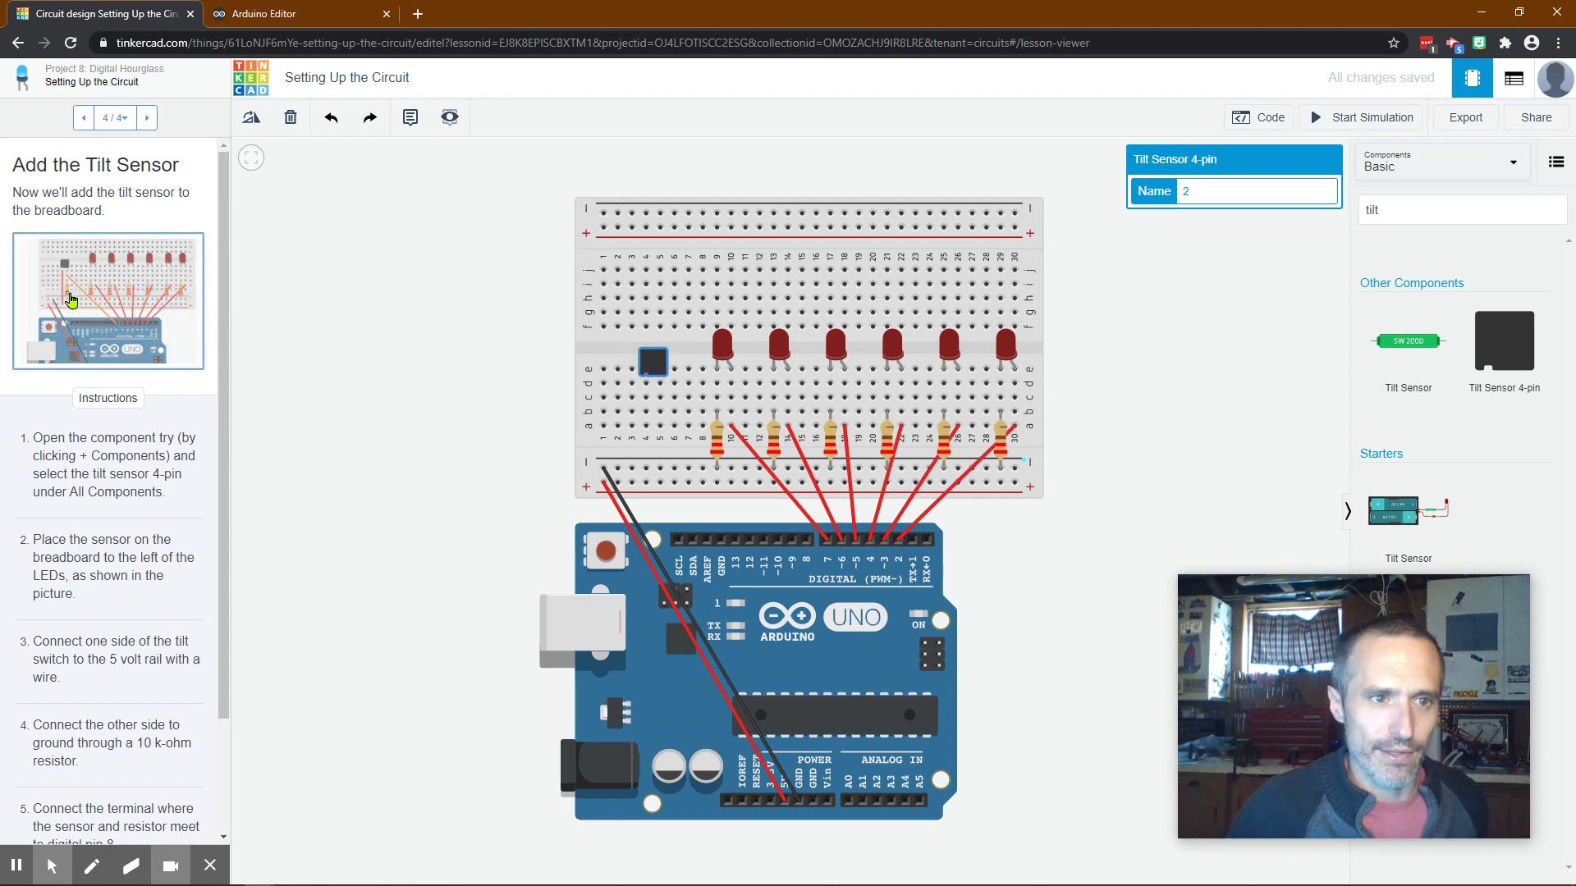
# Run a red wire from the positive rail to the tilt sensor's column.
pyautogui.click(646, 486)
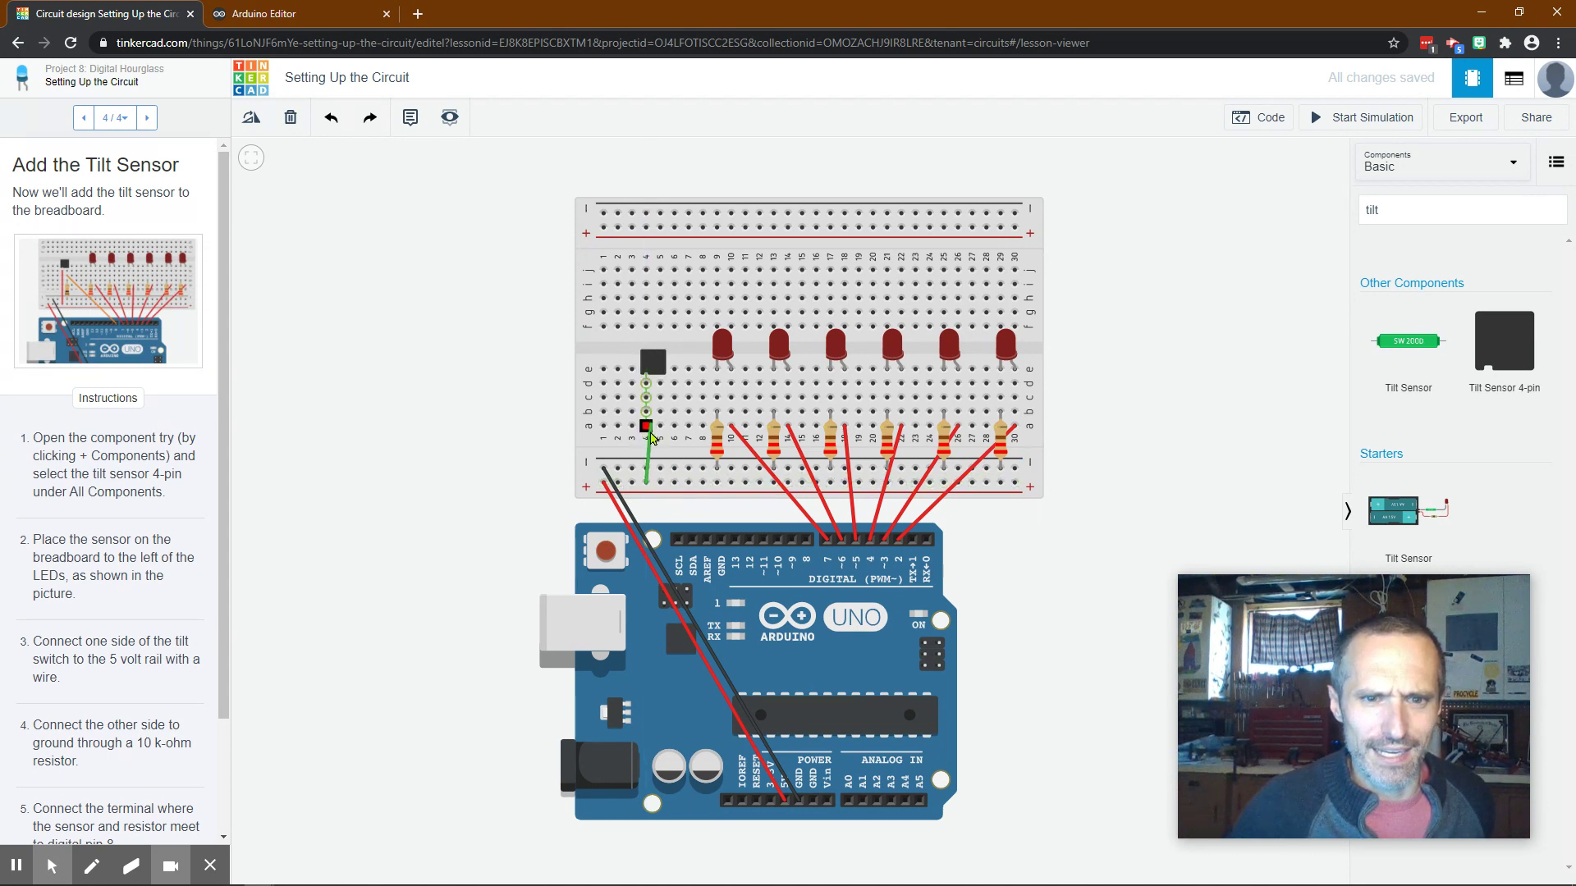
pyautogui.click(646, 427)
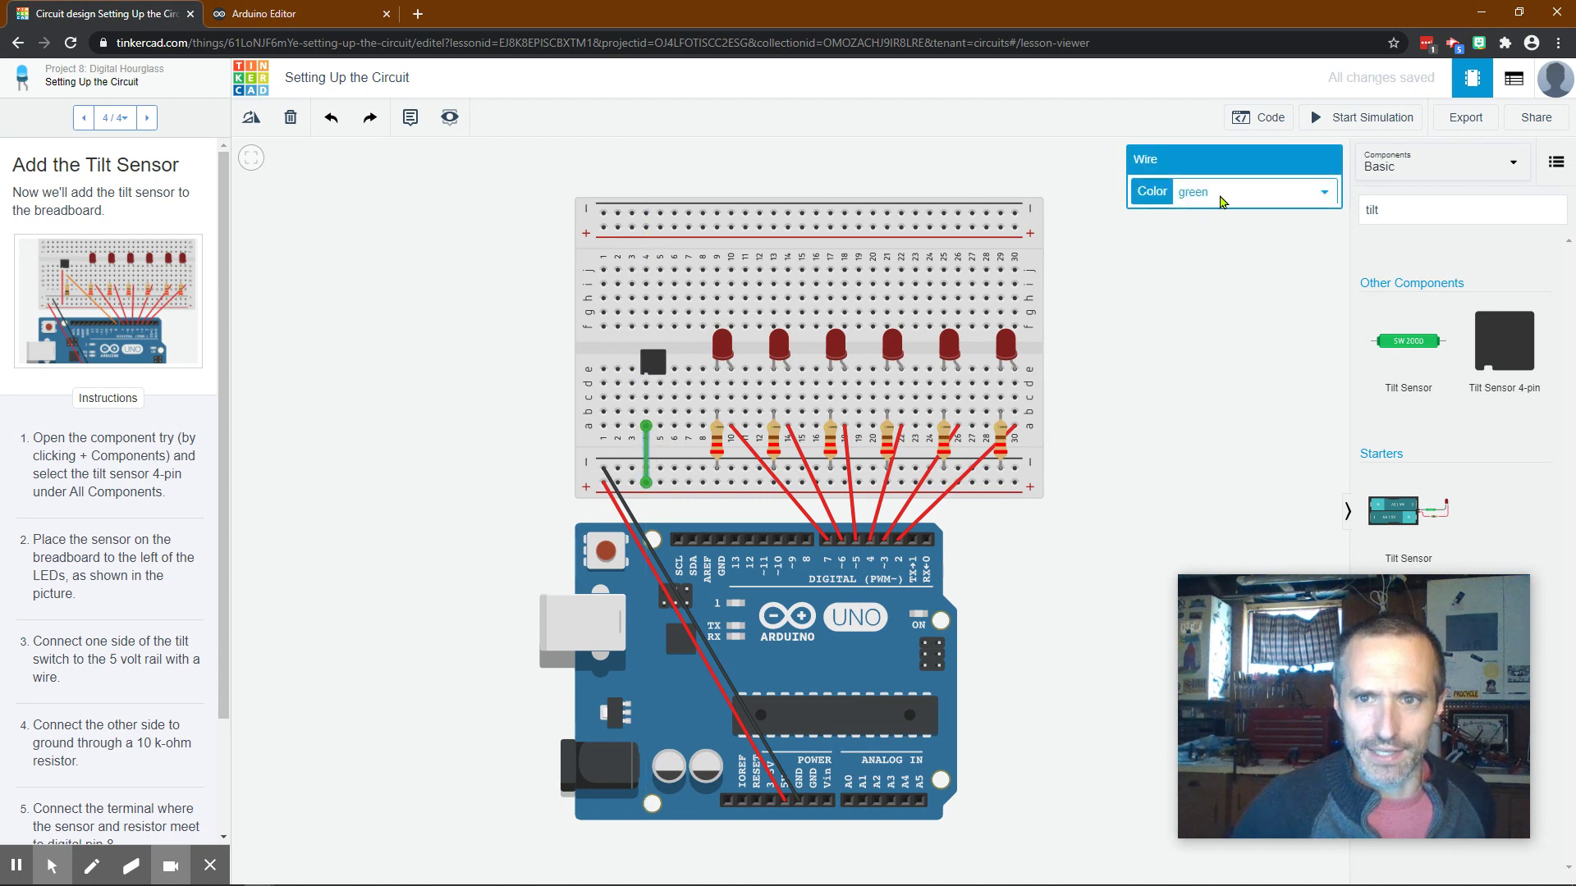
pyautogui.click(1220, 195)
pyautogui.click(1227, 225)
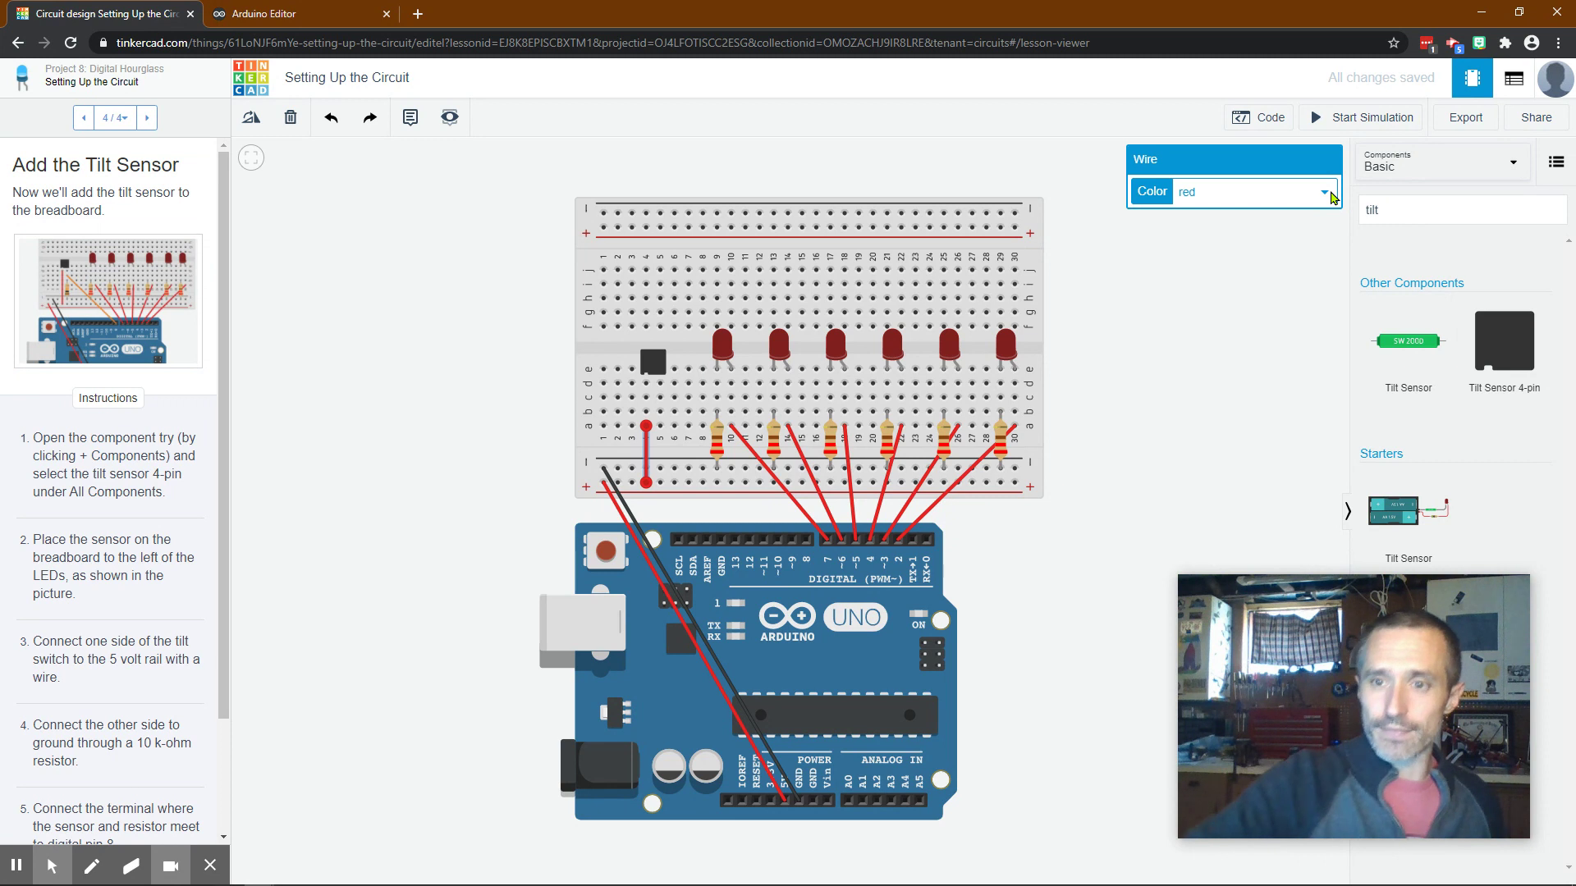
# Replace the component search with 'res' and pick up a resistor.
pyautogui.click(1413, 213)
pyautogui.press('BackSpace')
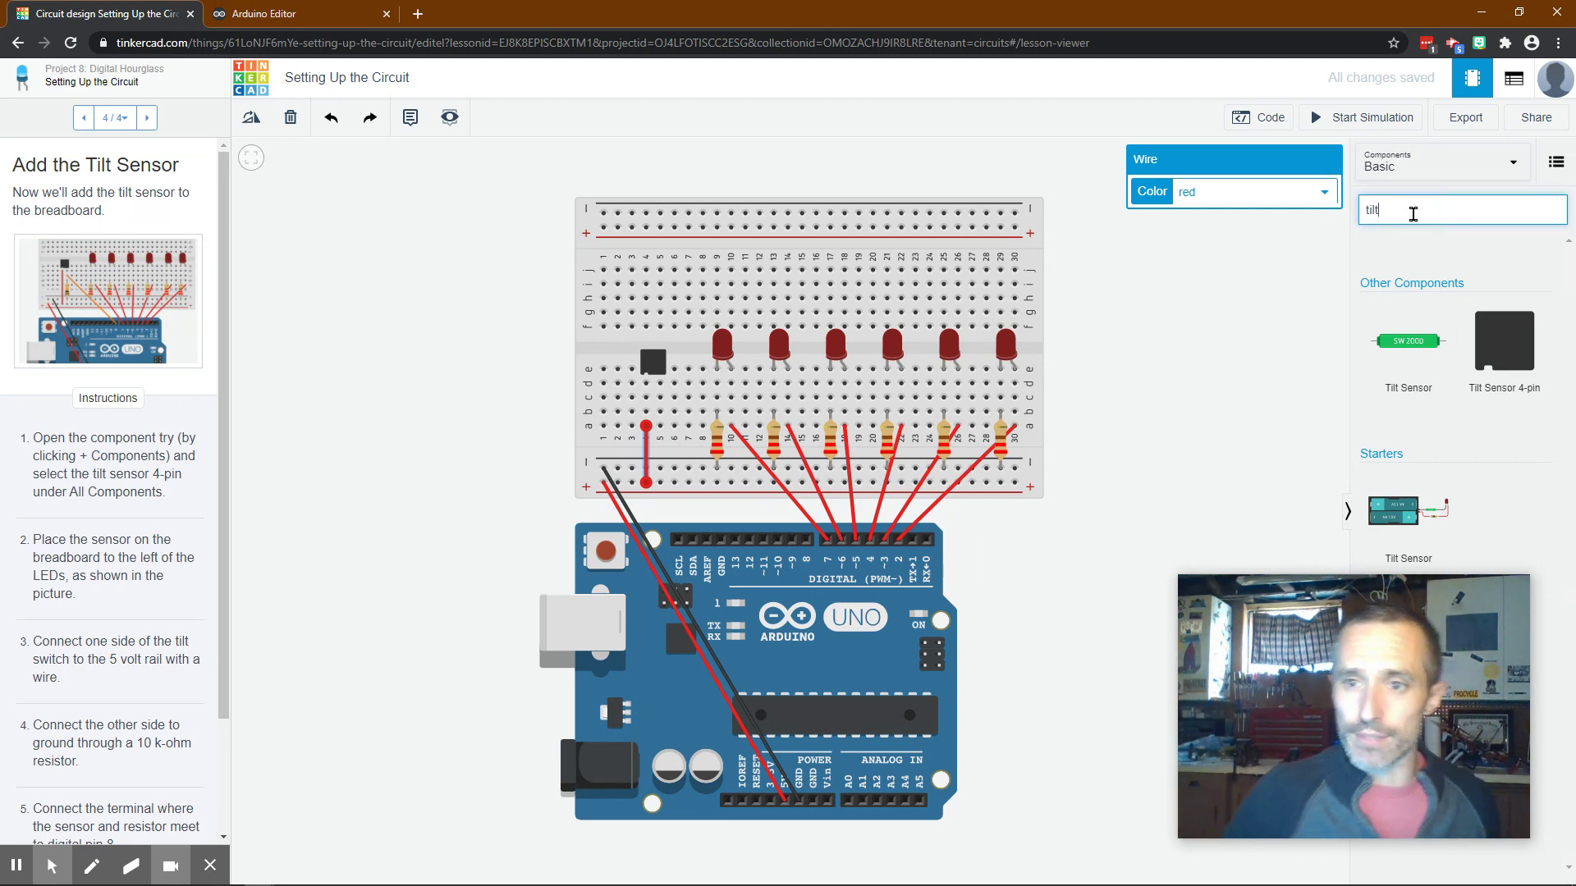
pyautogui.press('BackSpace')
pyautogui.press('BackSpace')
pyautogui.press('BackSpace')
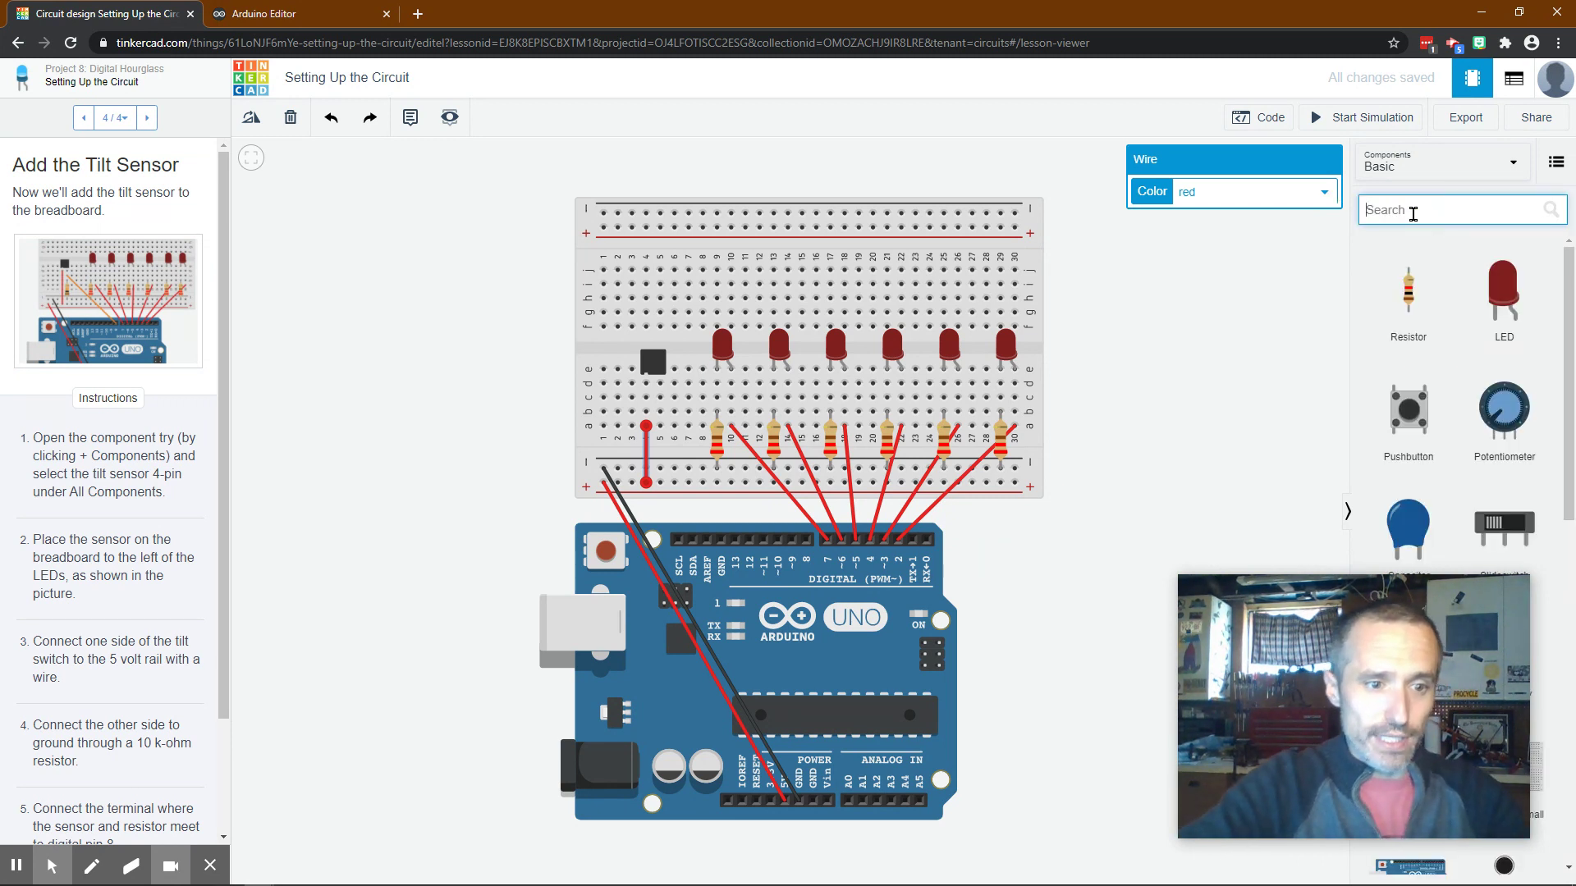
pyautogui.write('res')
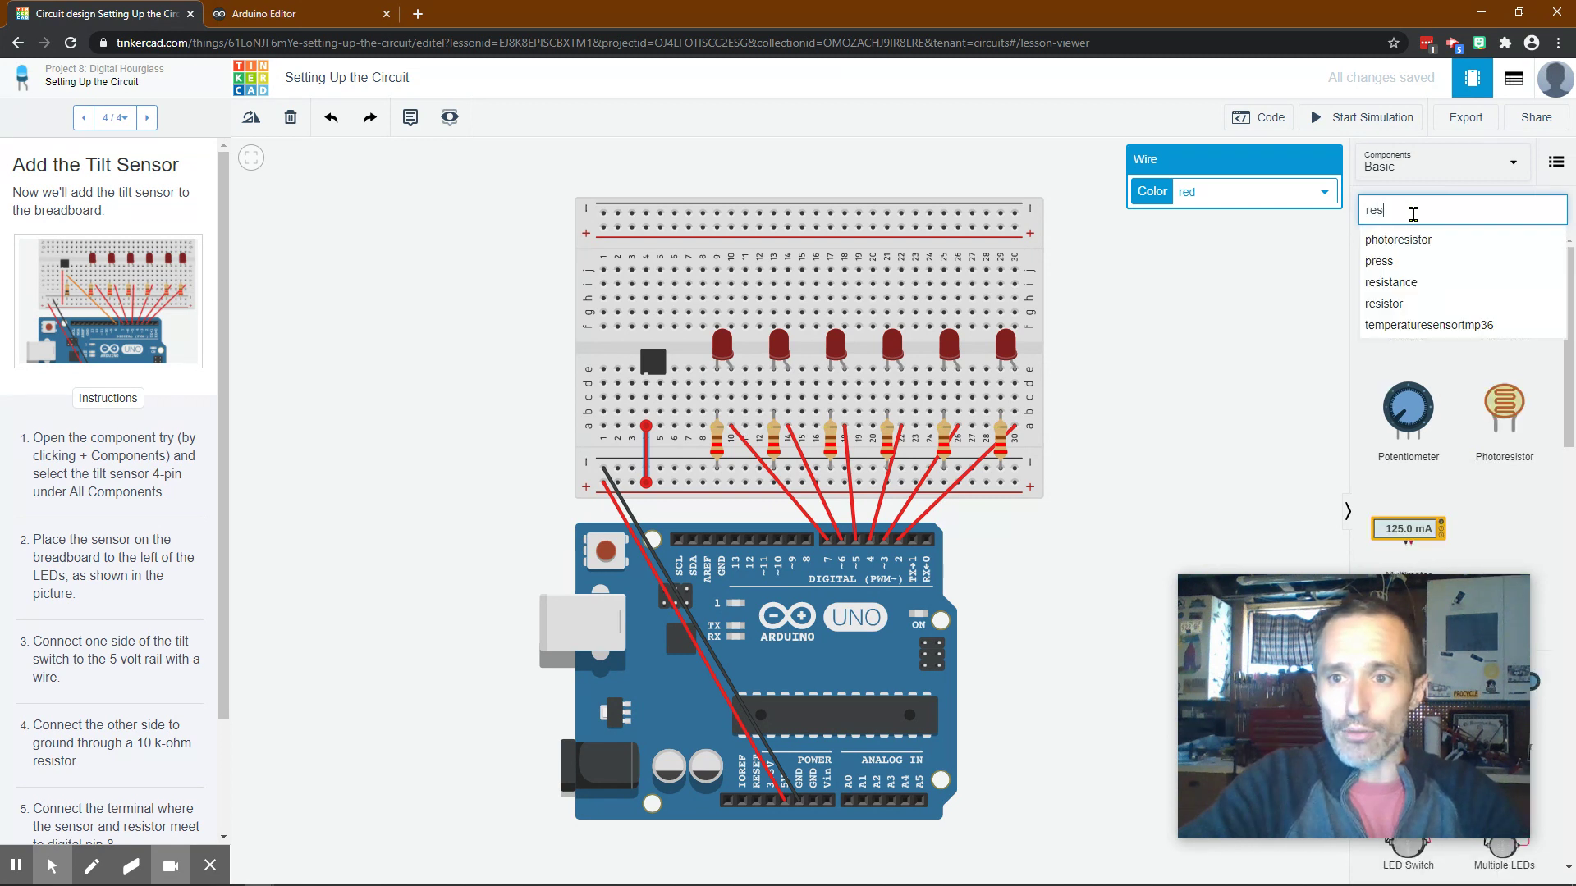
pyautogui.click(1295, 270)
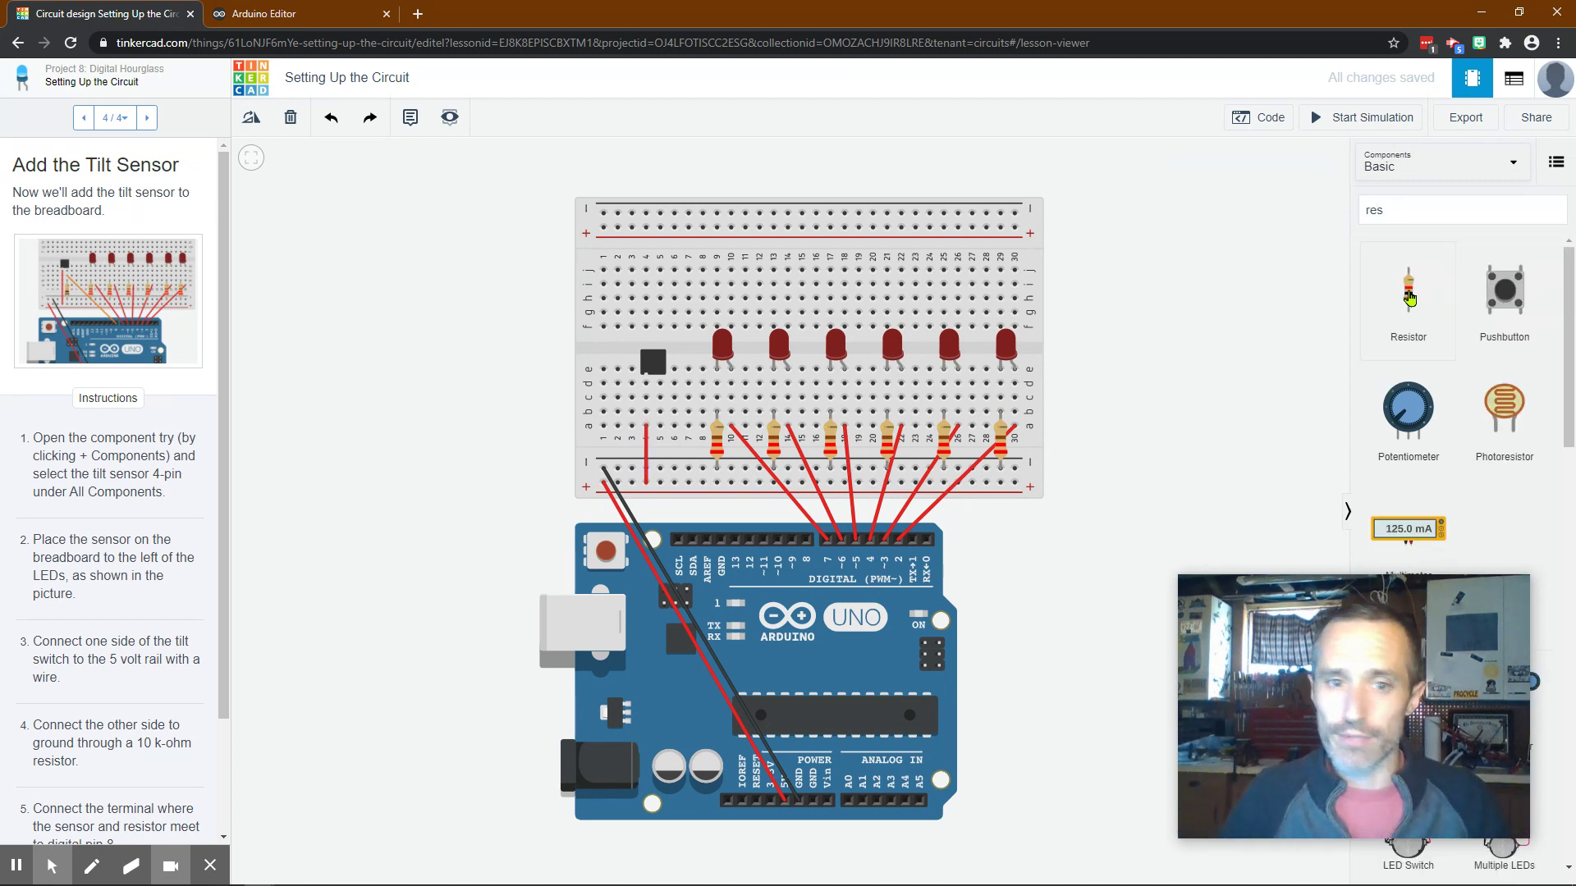
# Place the resistor below the tilt sensor and wire the sensor's column to Arduino pin 8.
pyautogui.moveTo(1408, 292); pyautogui.dragTo(667, 449)
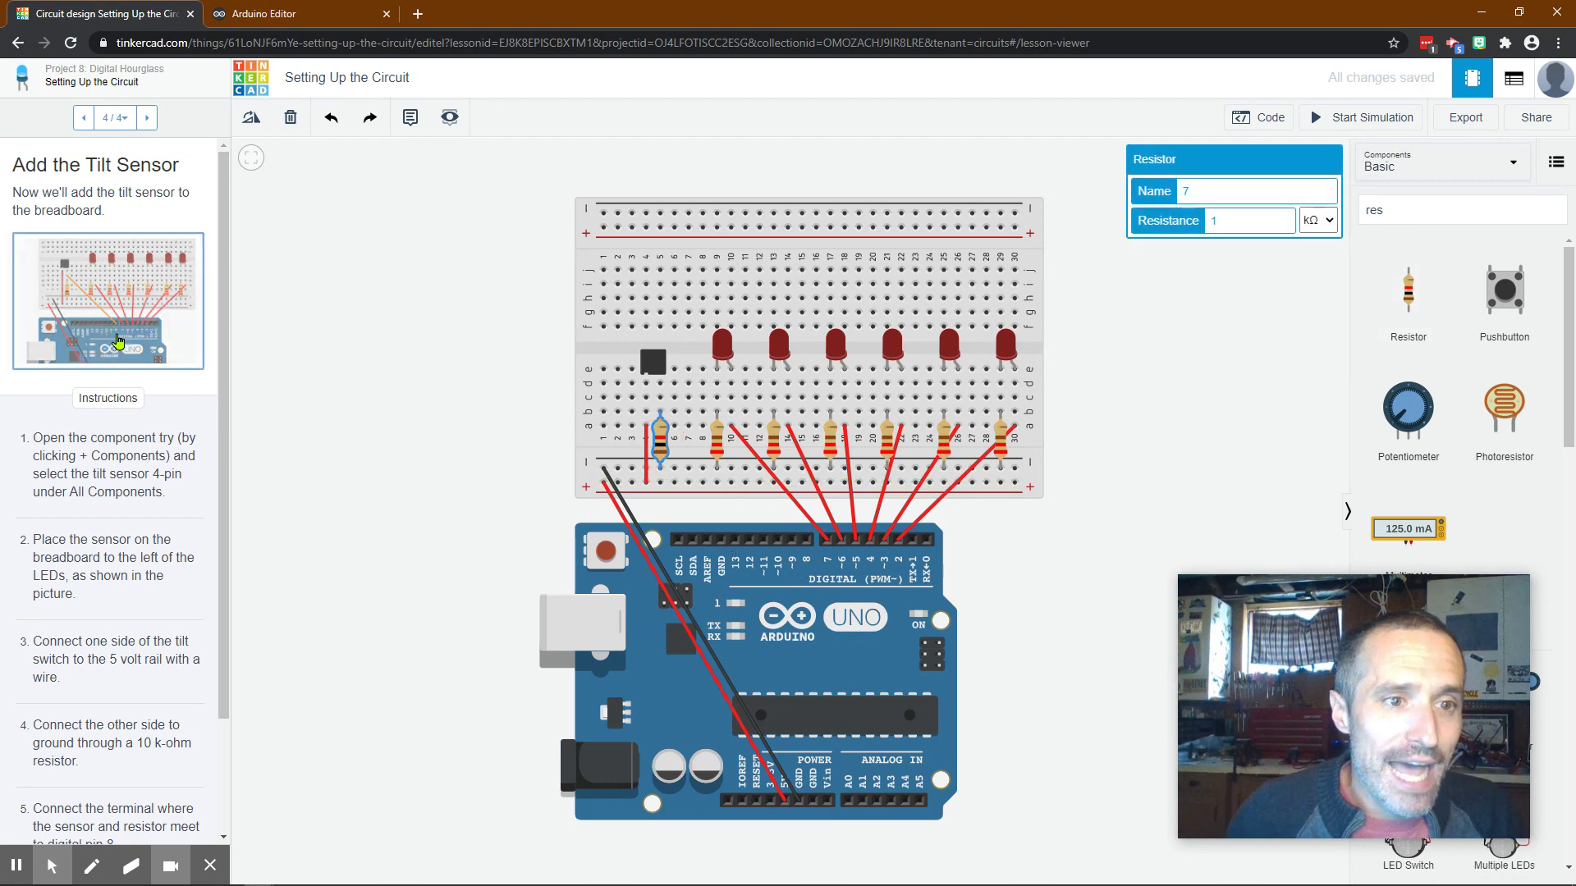
pyautogui.click(111, 297)
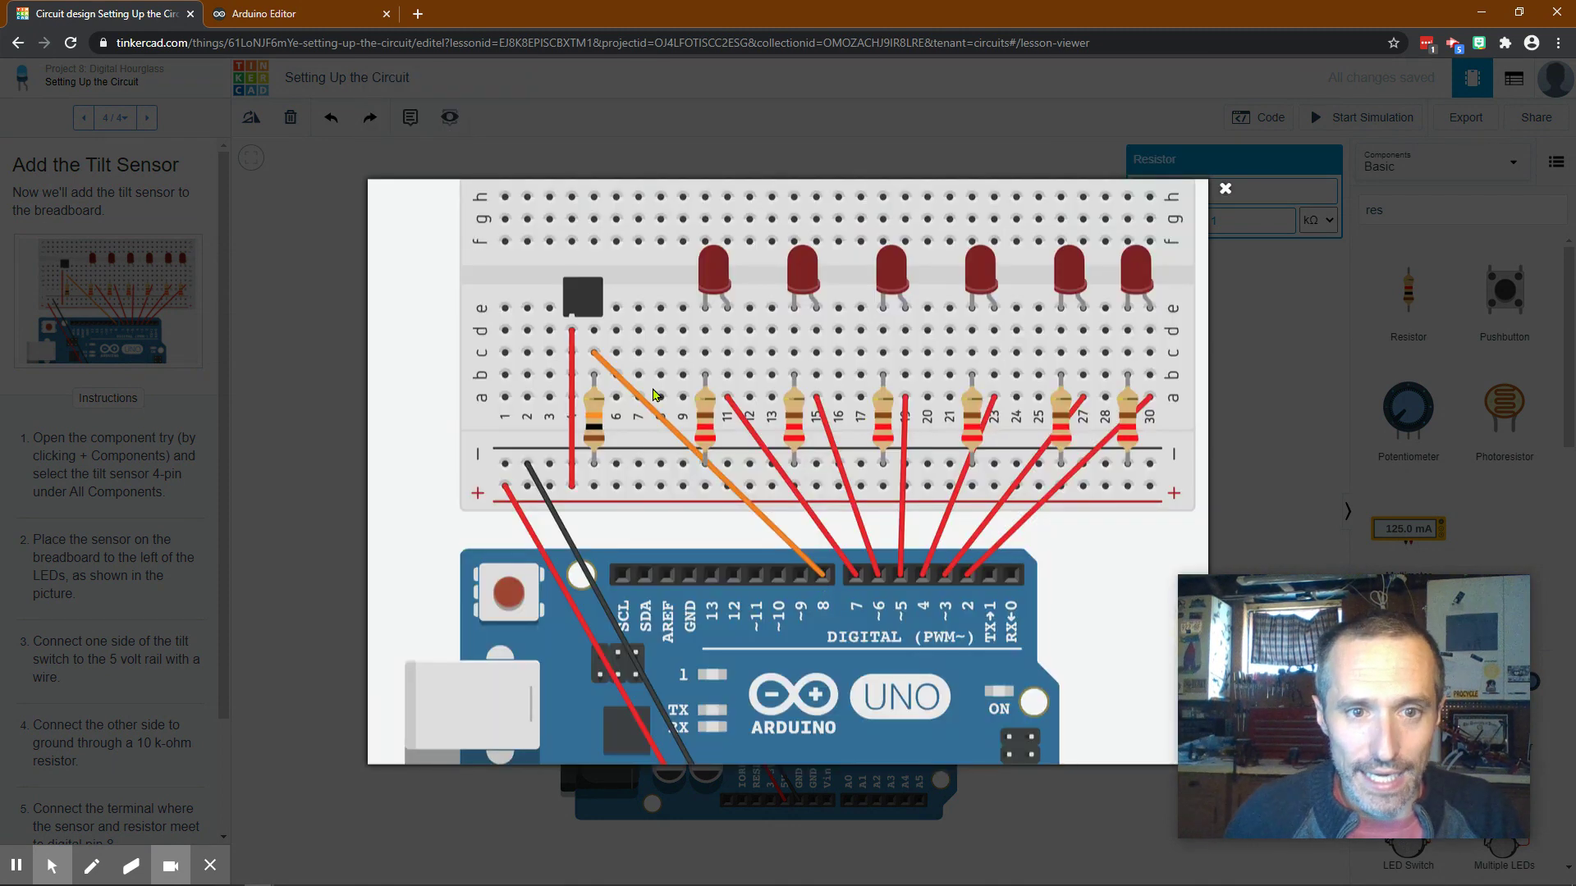
pyautogui.click(1225, 189)
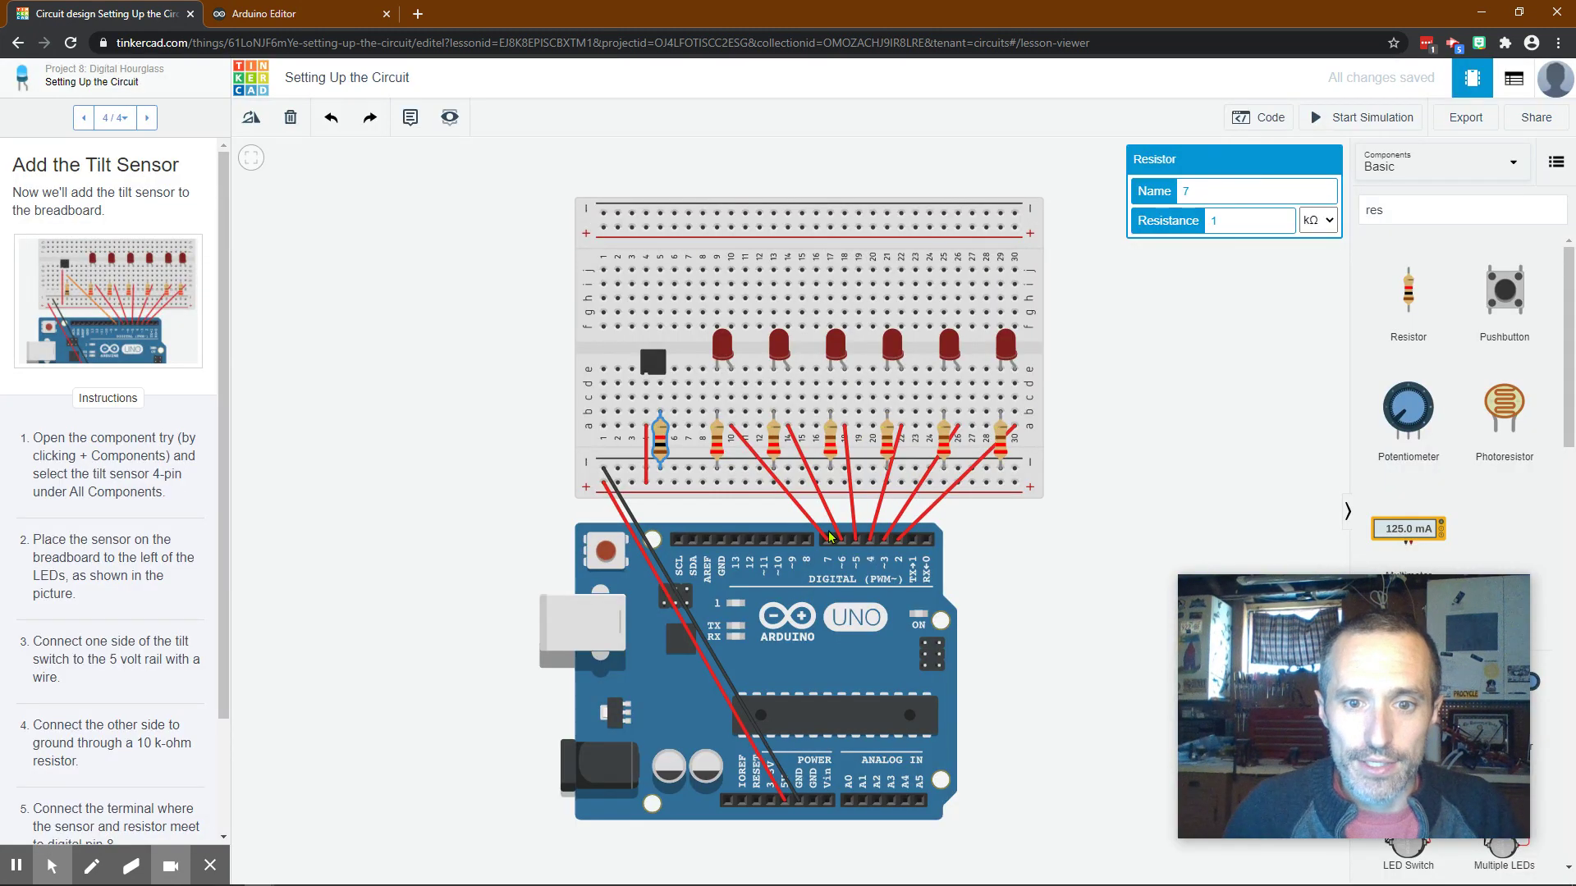
pyautogui.click(806, 539)
pyautogui.click(660, 398)
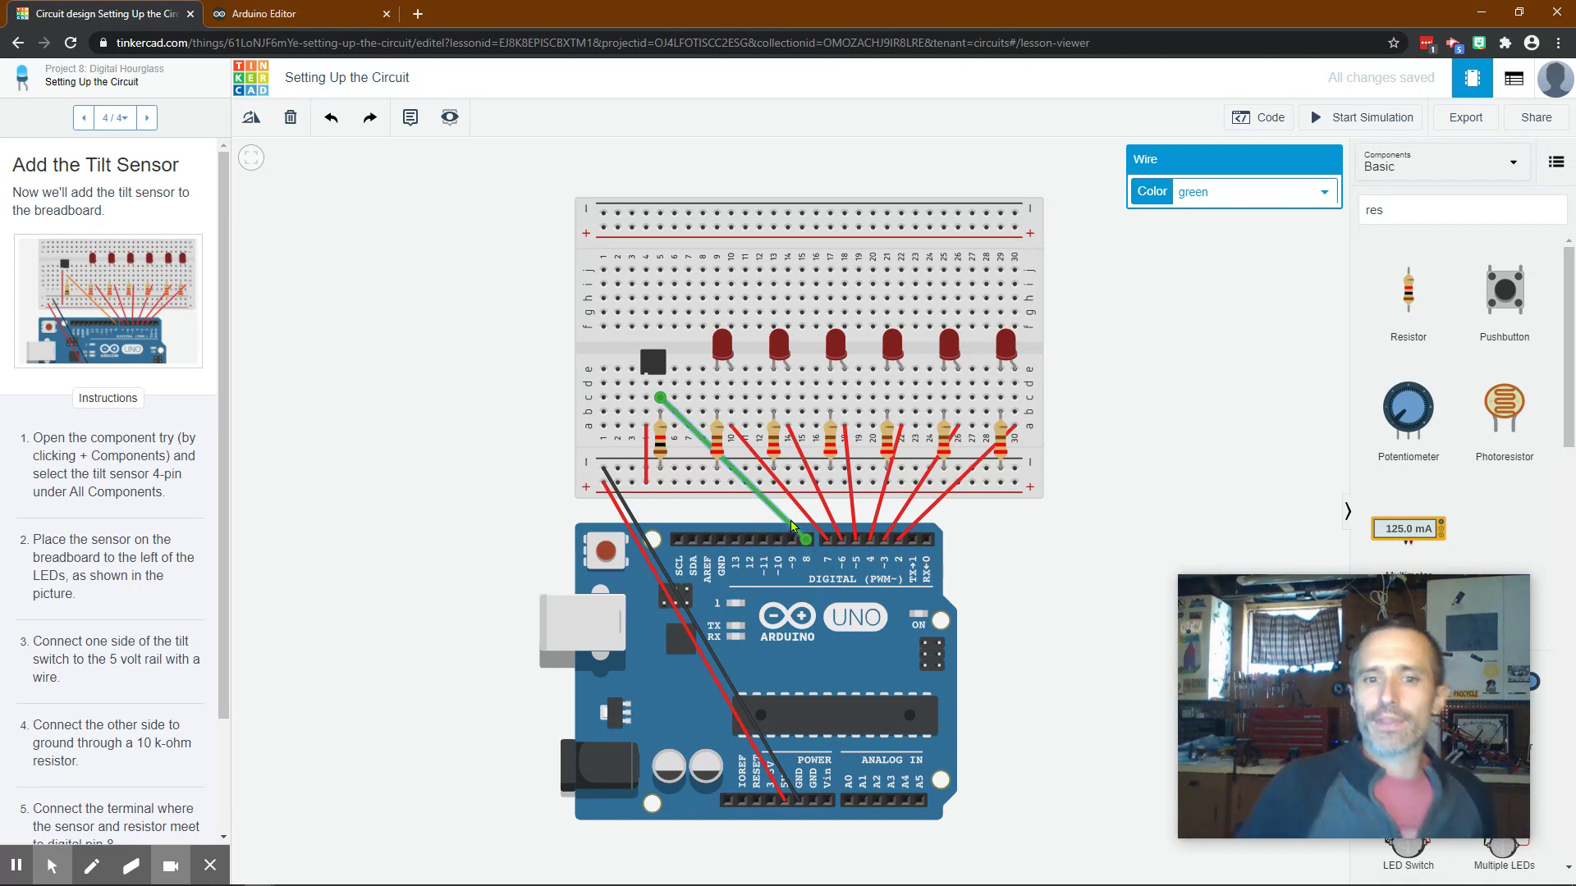
# Set the Color of the tilt-sensor-to-pin-8 wire to orange.
pyautogui.click(1254, 197)
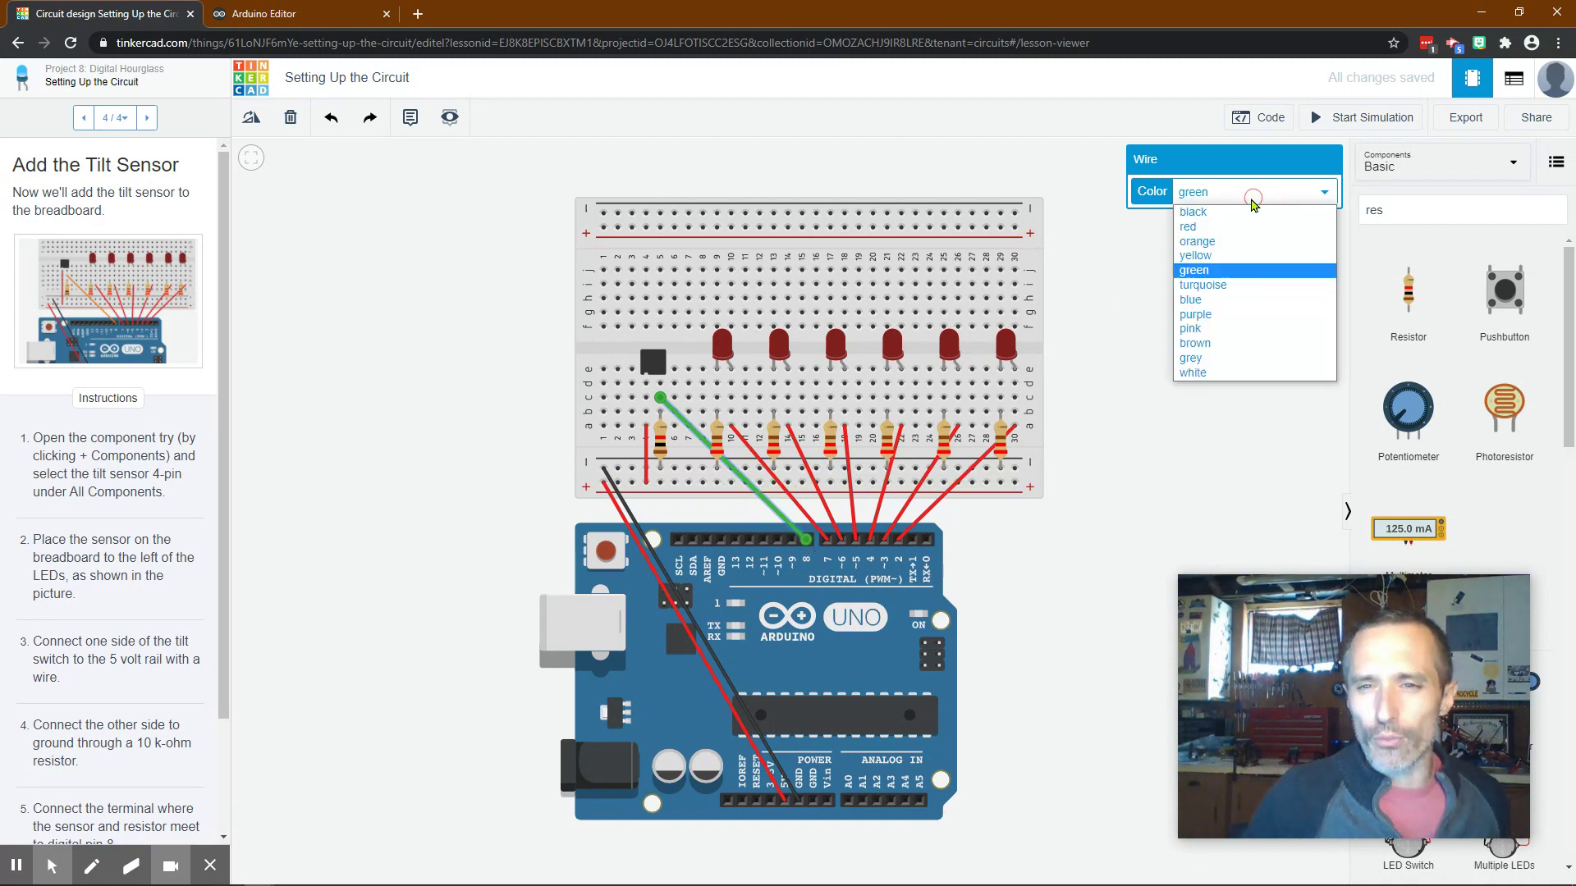
pyautogui.click(1239, 240)
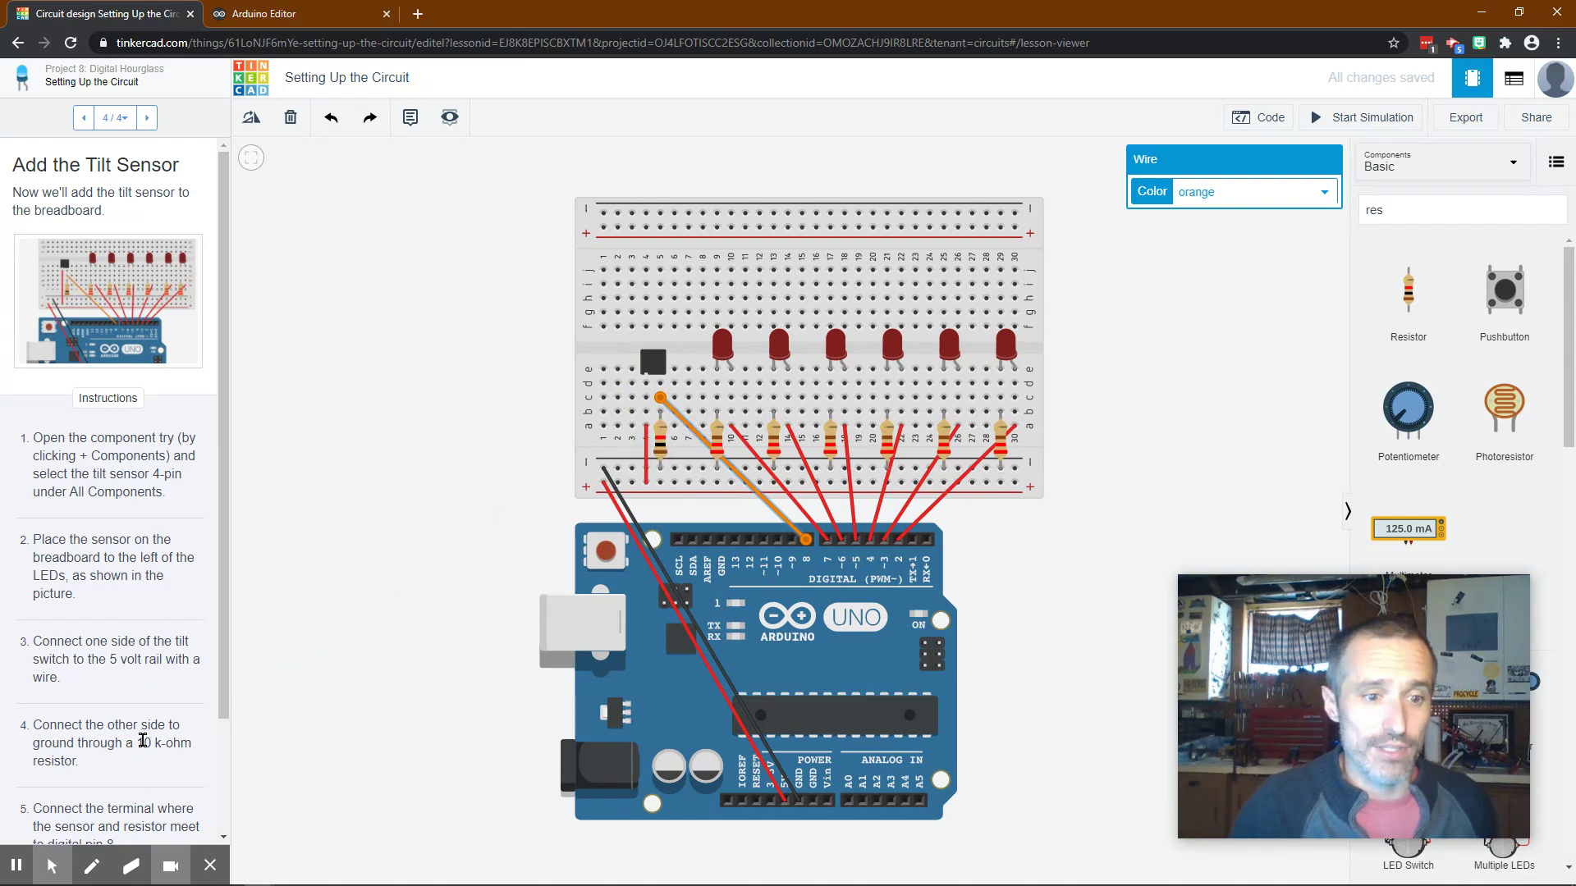
# Set the resistor under the tilt sensor to 10 kΩ.
pyautogui.click(661, 451)
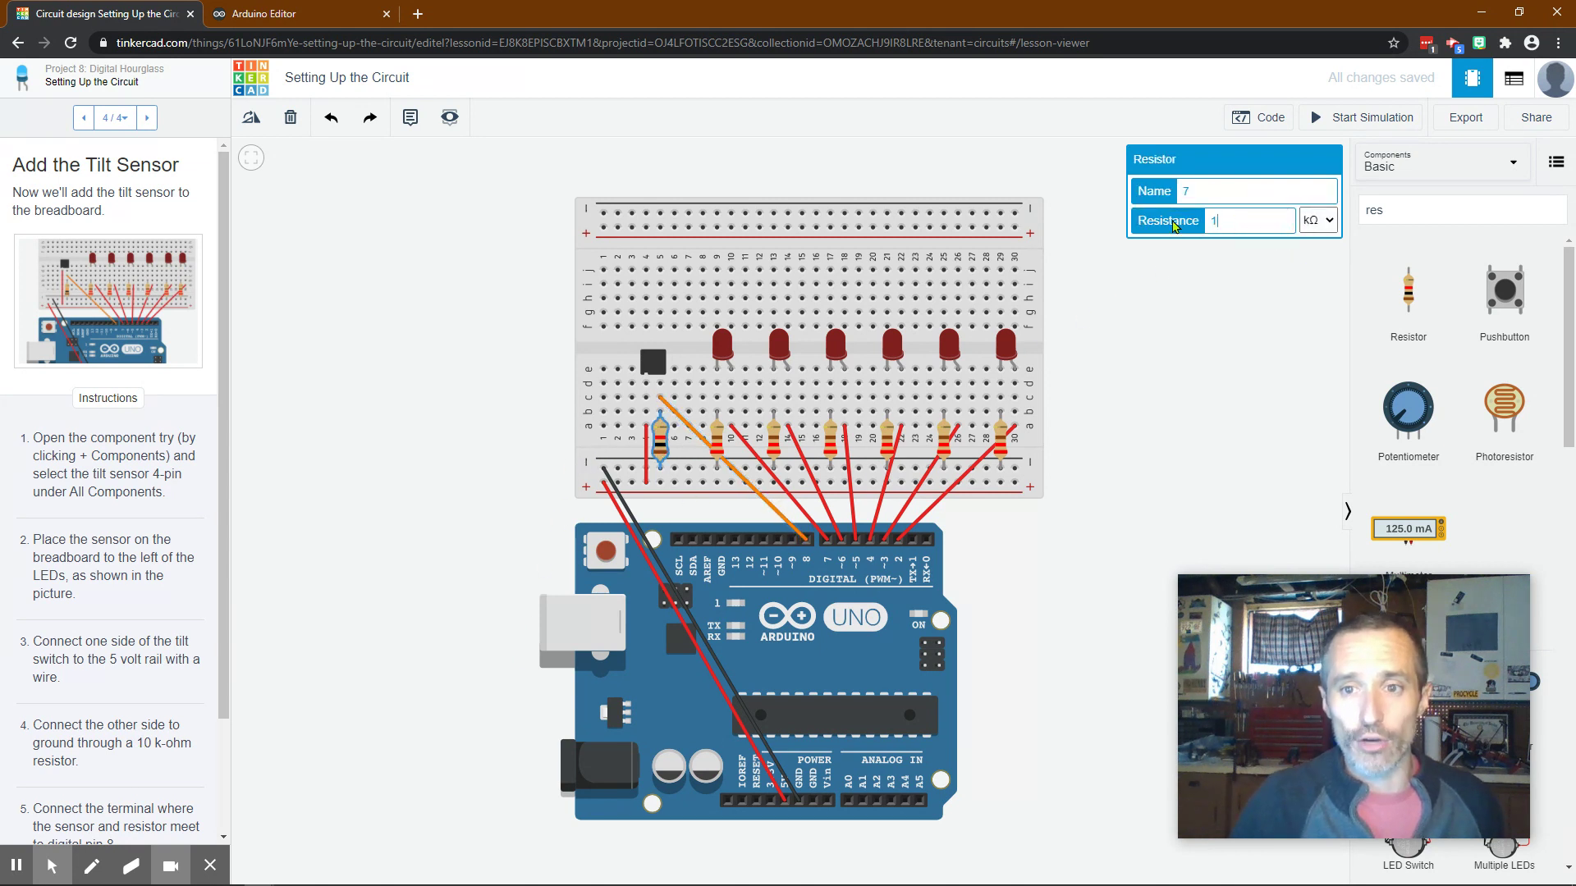
pyautogui.write('0')
pyautogui.click(1221, 318)
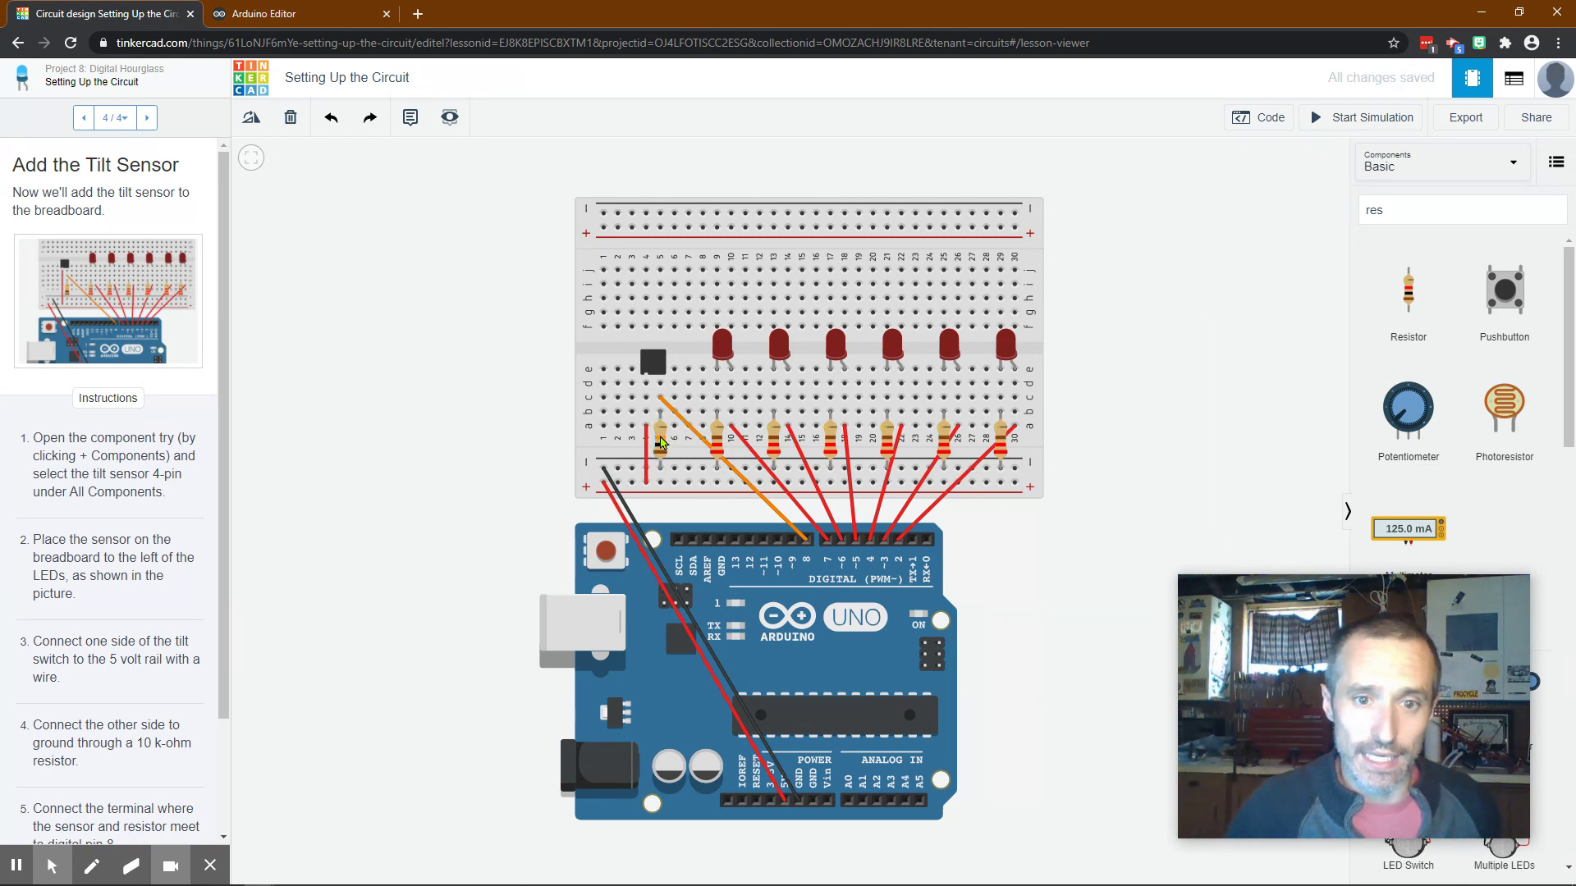
pyautogui.click(662, 443)
pyautogui.click(1214, 365)
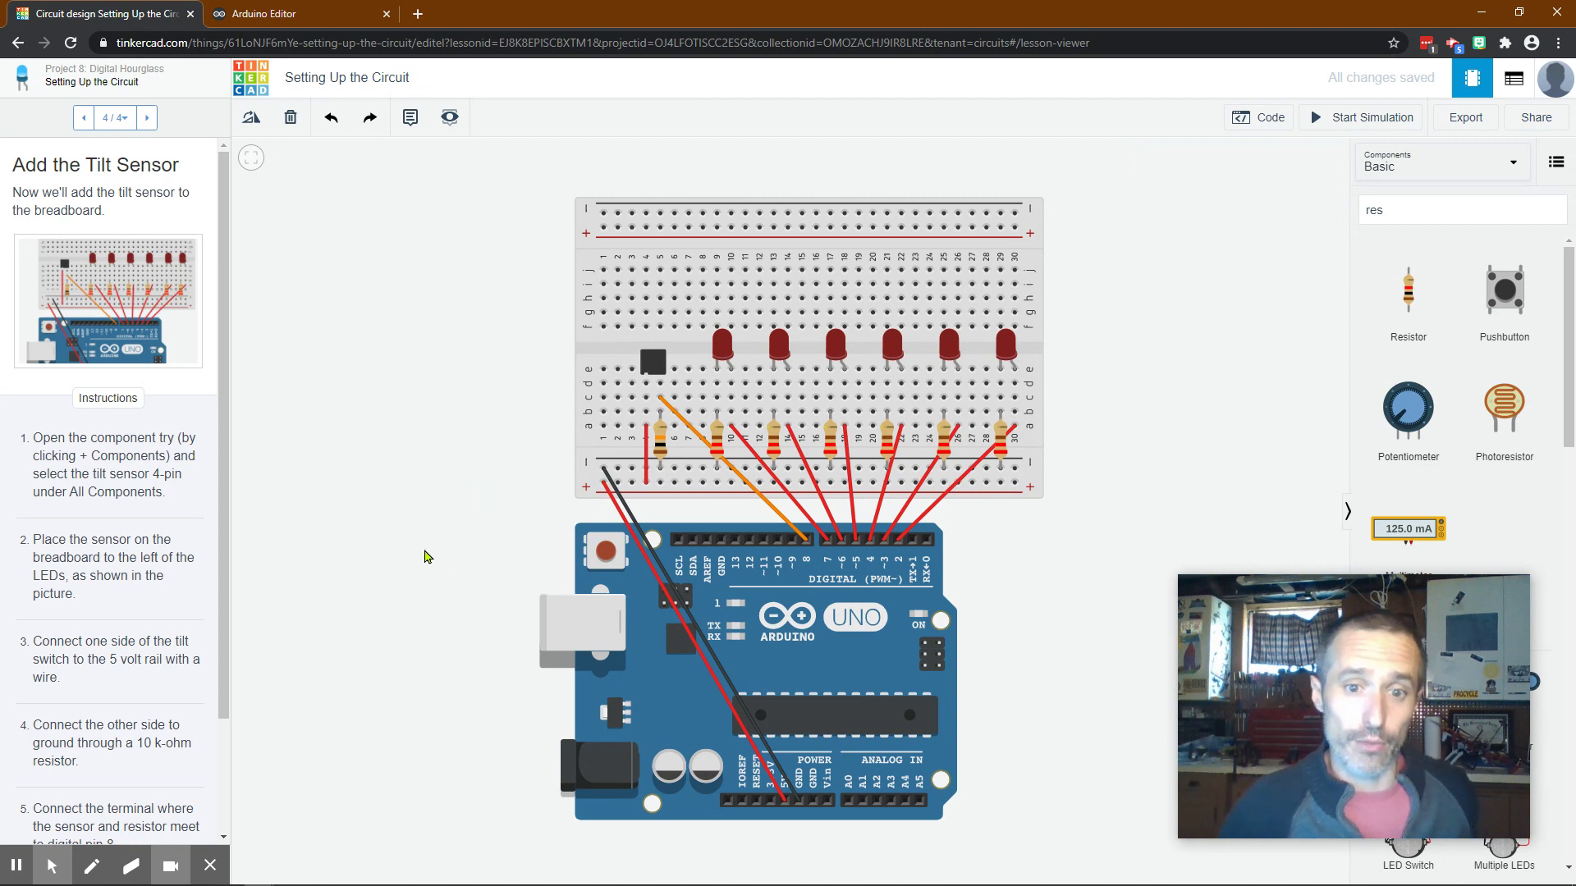
# Finish the lesson and bring up the p08_DigitalHourglass sketch in the Arduino Editor.
pyautogui.scroll(-2, 180, 708)
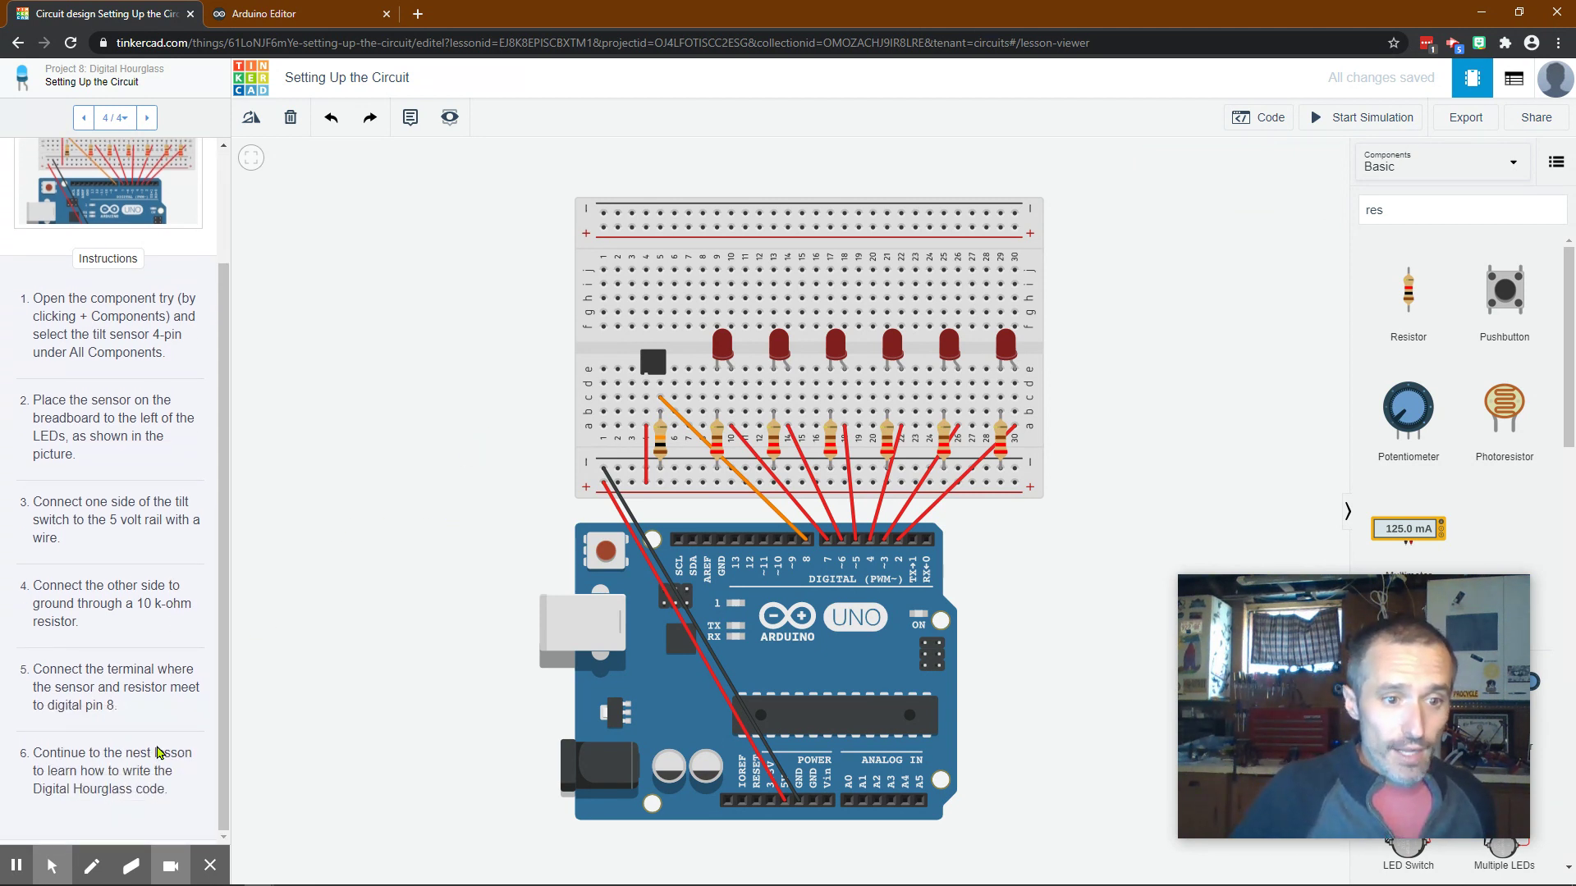
pyautogui.click(148, 117)
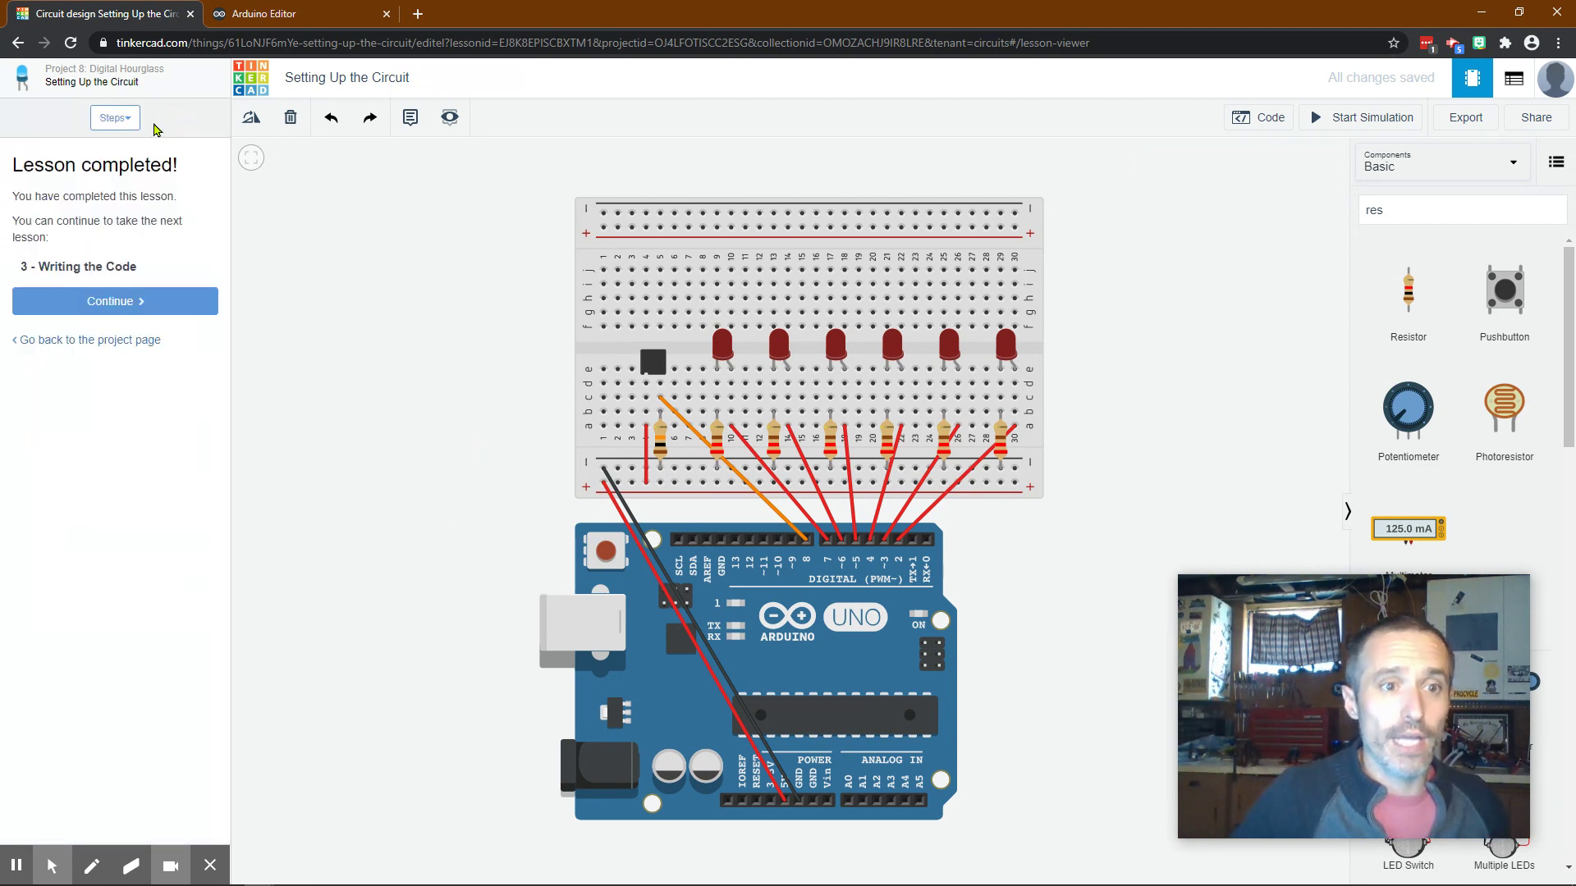
pyautogui.click(131, 300)
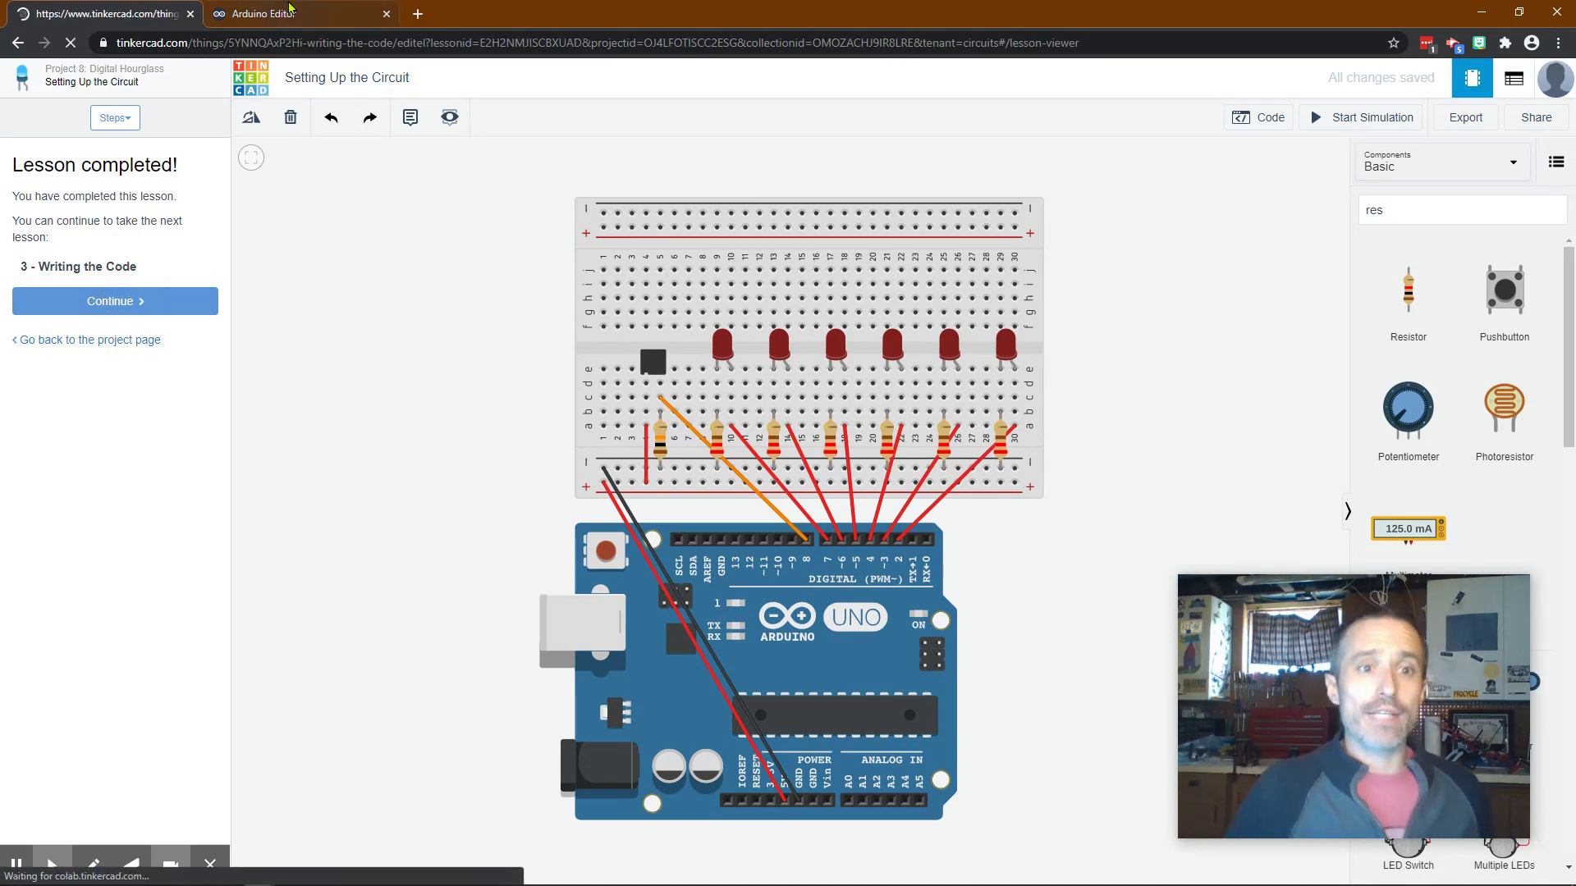
pyautogui.click(263, 14)
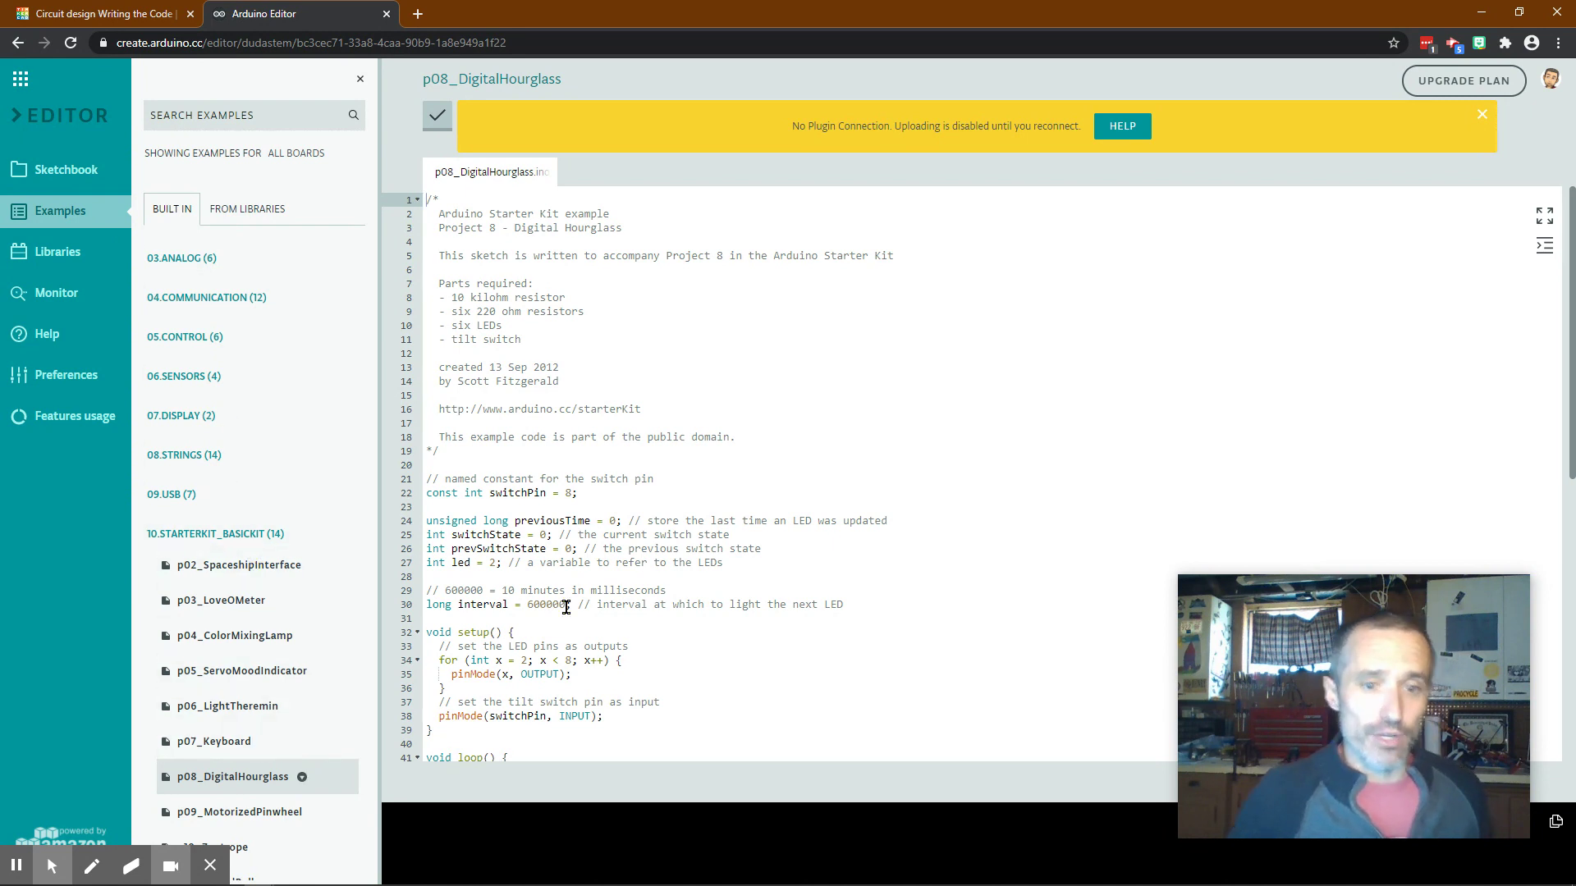
# Select all of the p08_DigitalHourglass code with Ctrl+A, then return to the Tinkercad tab.
pyautogui.click(619, 537)
pyautogui.hotkey('ctrl', 'a')
pyautogui.hotkey('ctrl', 'c')
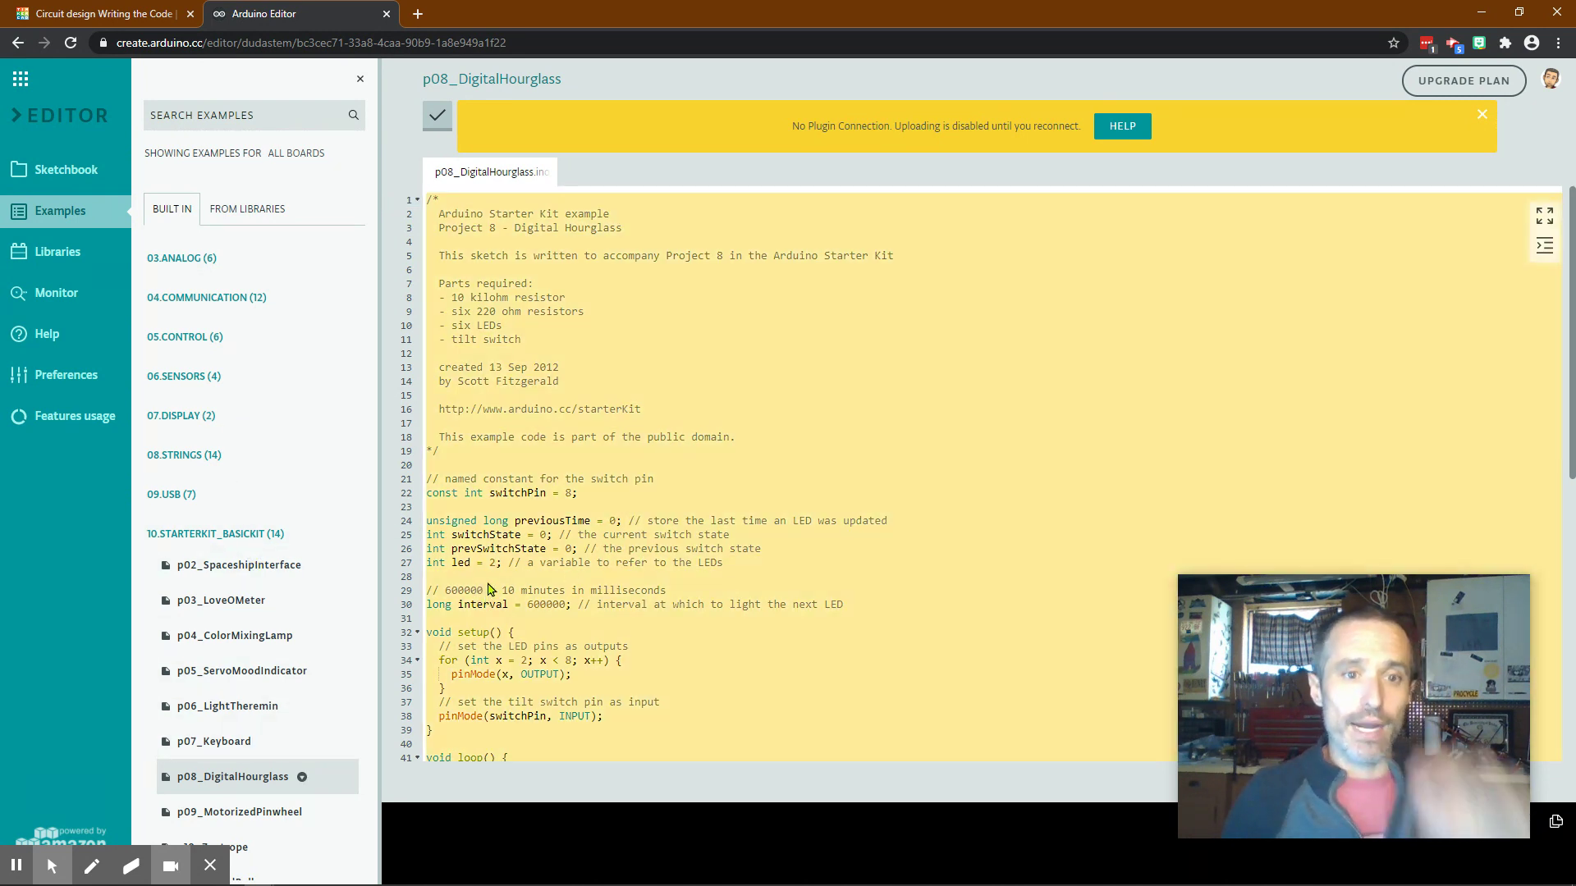
pyautogui.click(156, 13)
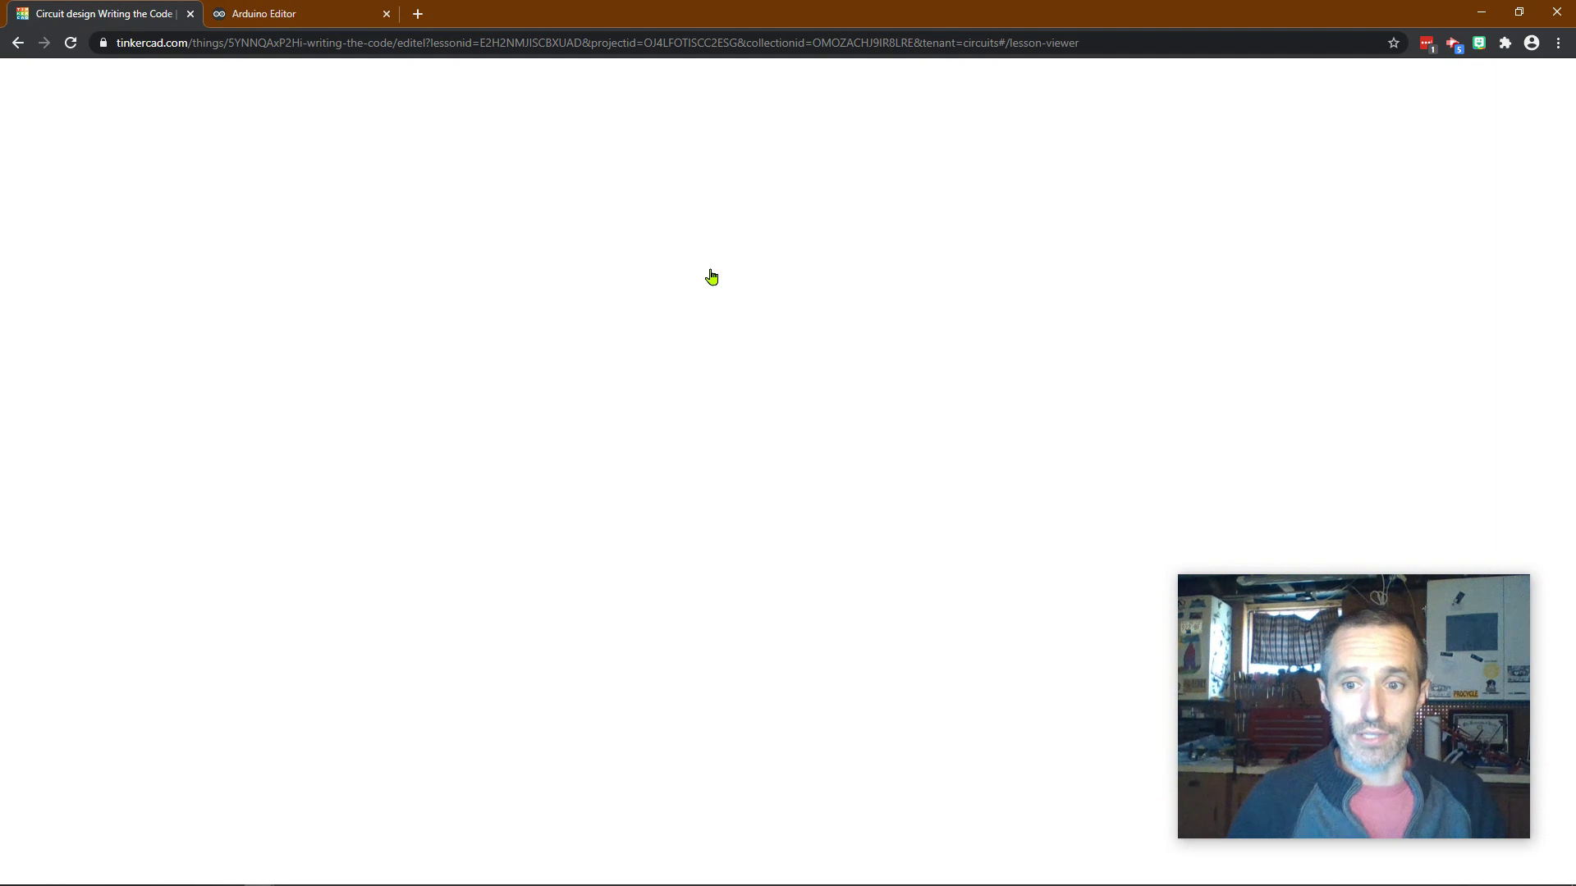
# Go to the Writing the Code lesson and open the circuit's code editor.
pyautogui.click(246, 13)
pyautogui.click(132, 12)
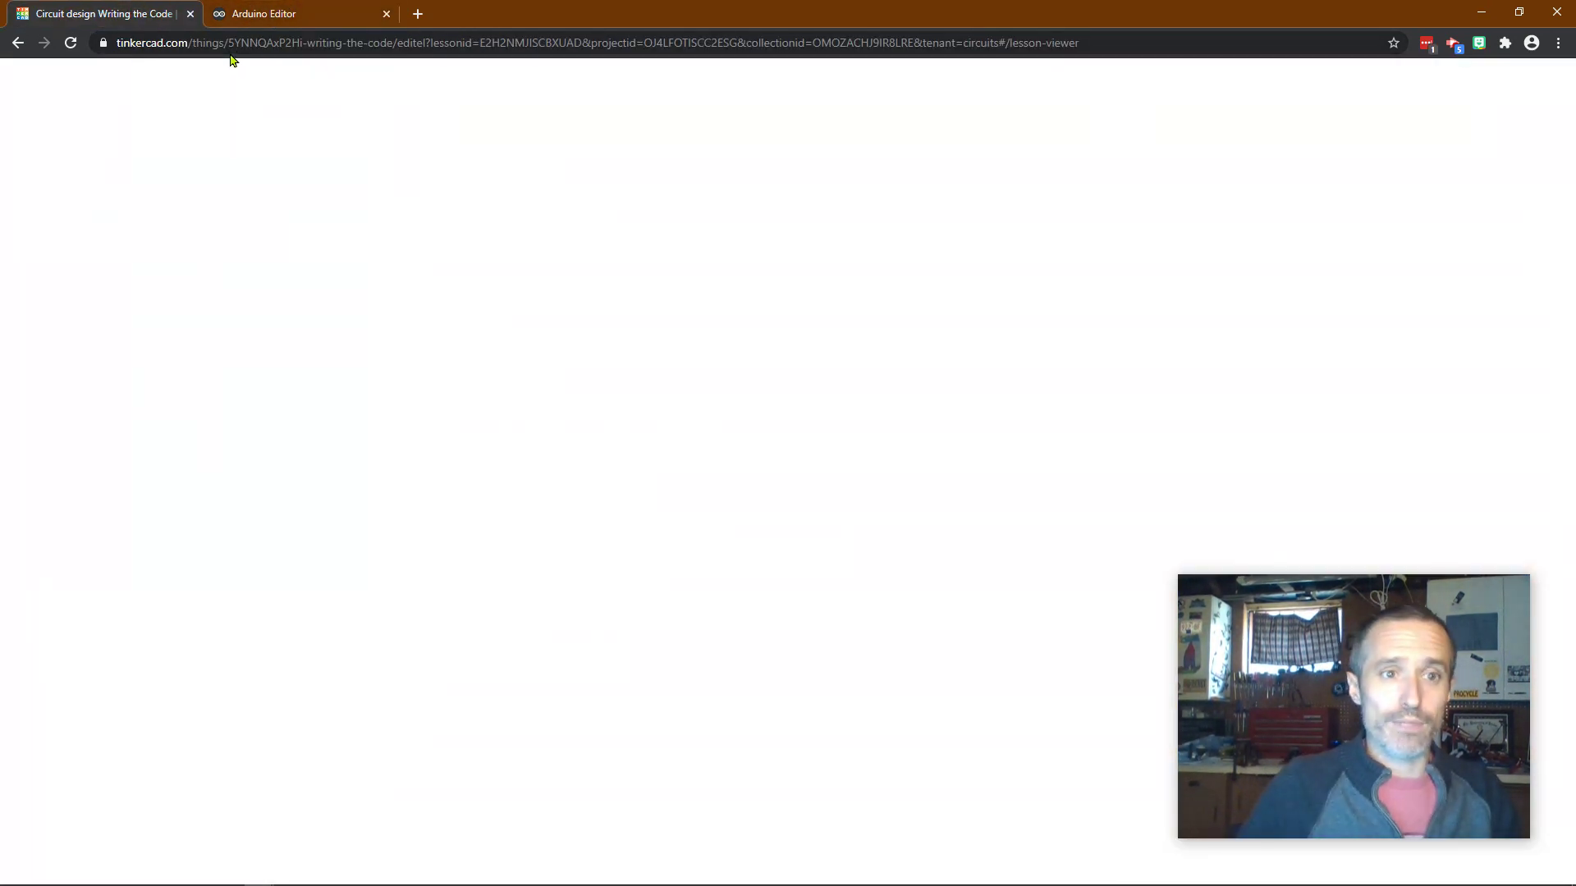
pyautogui.click(236, 43)
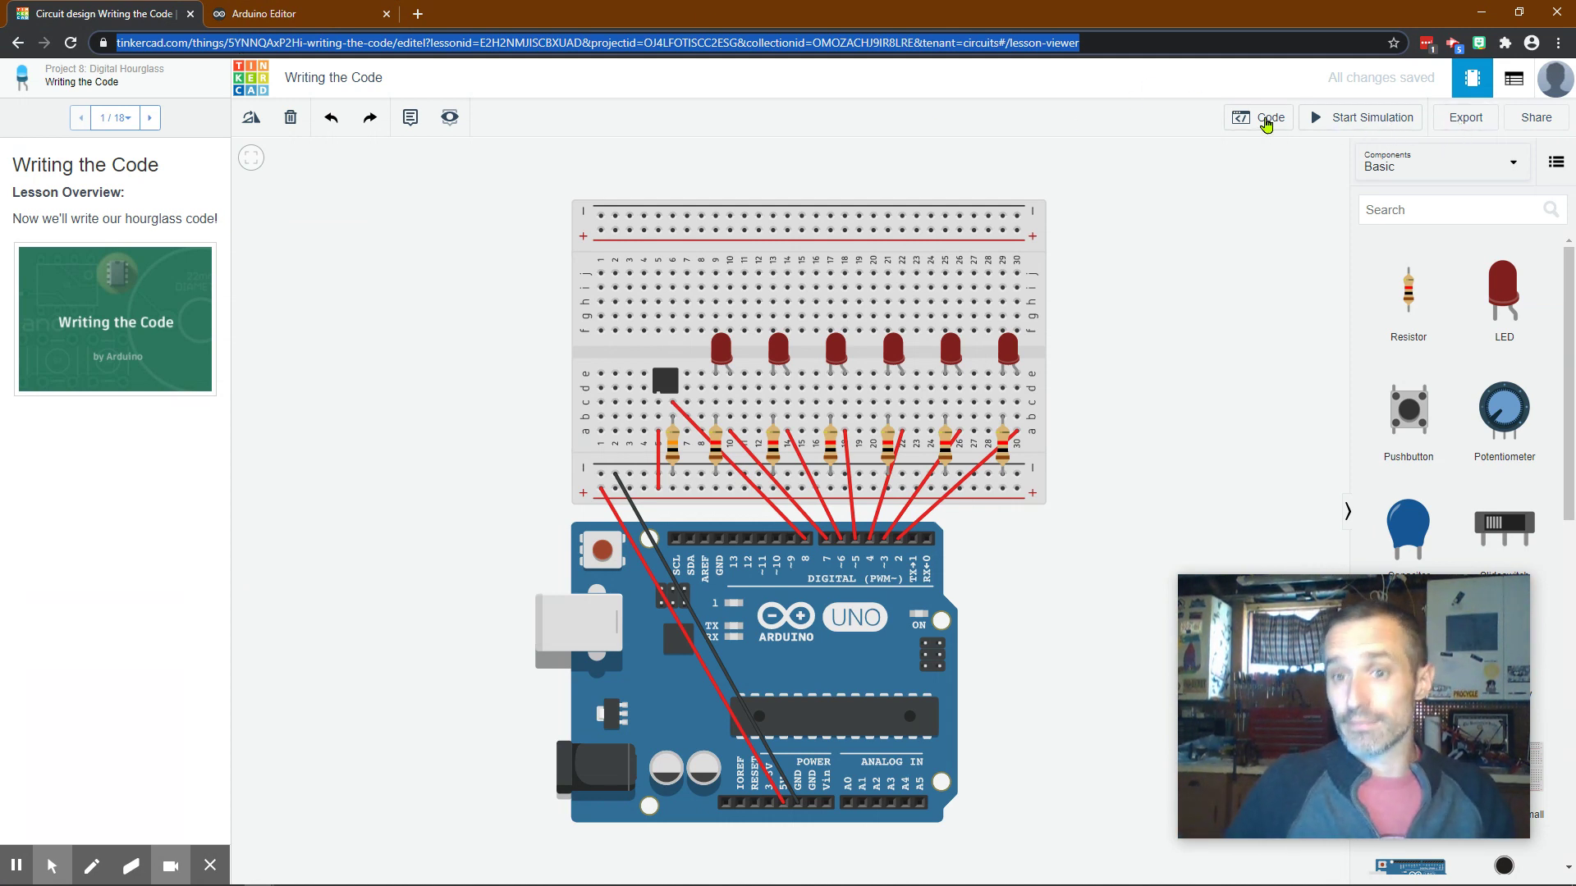
pyautogui.click(1264, 123)
pyautogui.moveTo(1332, 654); pyautogui.dragTo(206, 297)
# Paste the Digital Hourglass example over the default sketch and highlight the line 14 author credit.
pyautogui.click(1189, 334)
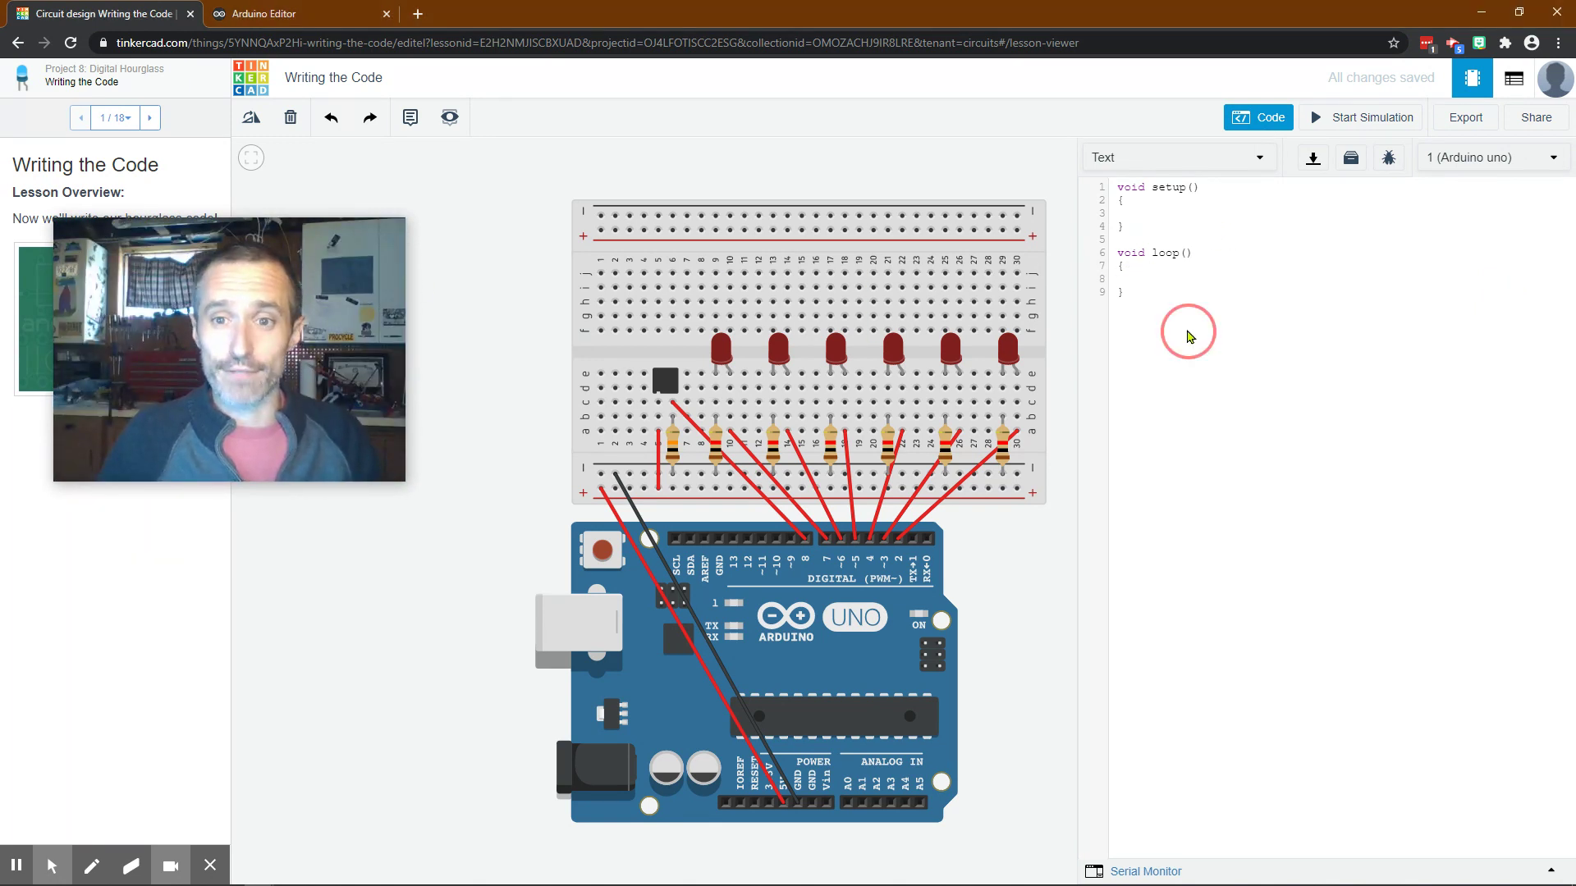
pyautogui.keyDown('shift'); pyautogui.click(1097, 159); pyautogui.keyUp('shift')
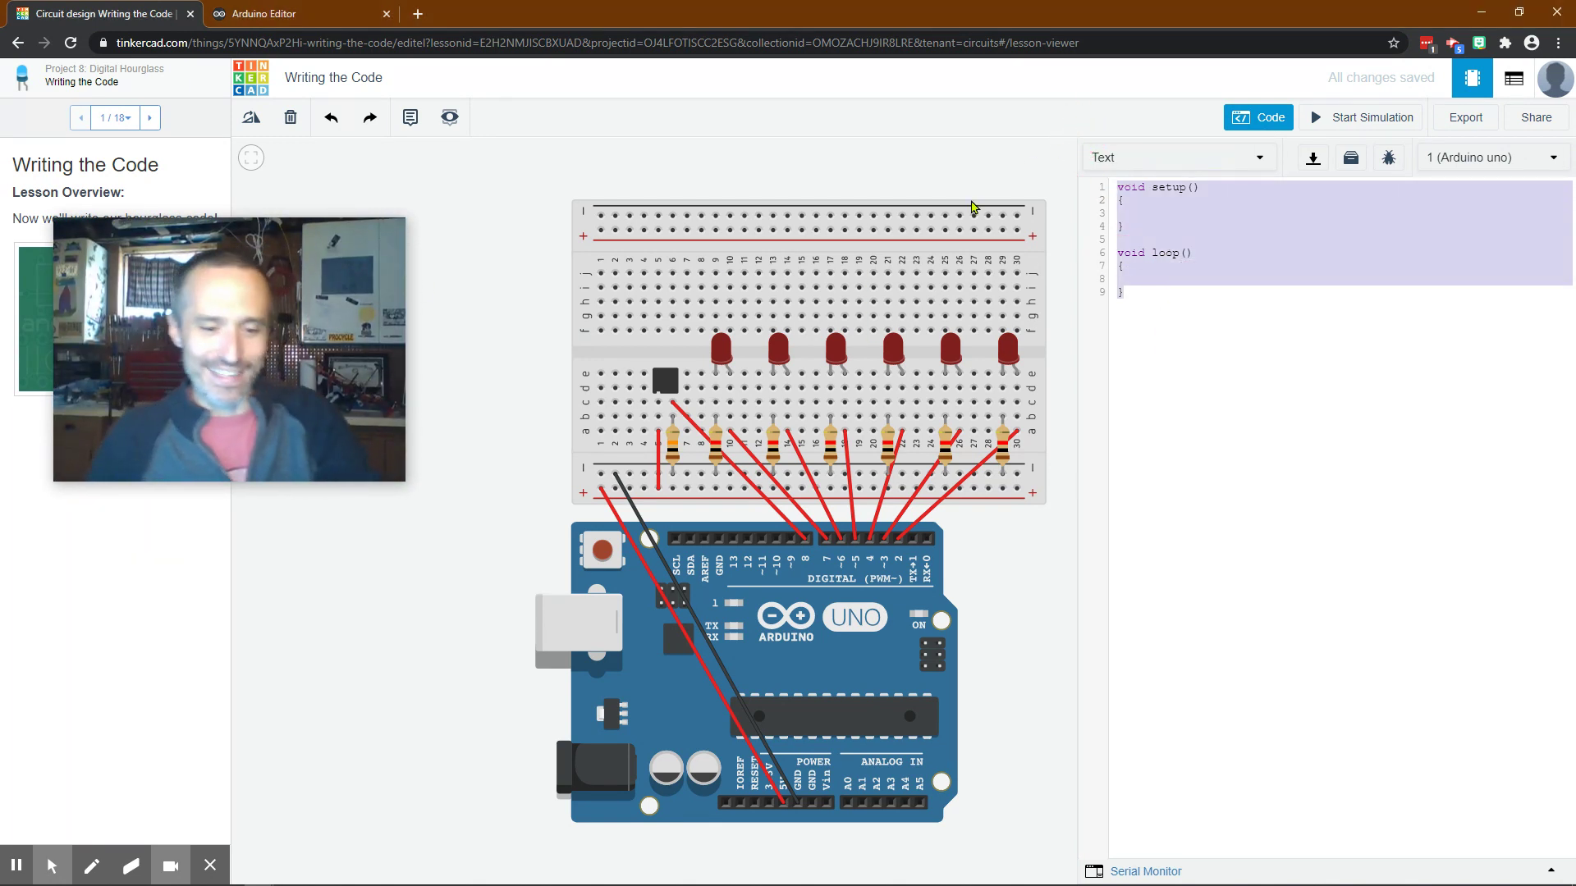
pyautogui.hotkey('ctrl', 'v')
pyautogui.scroll(10, 1254, 432)
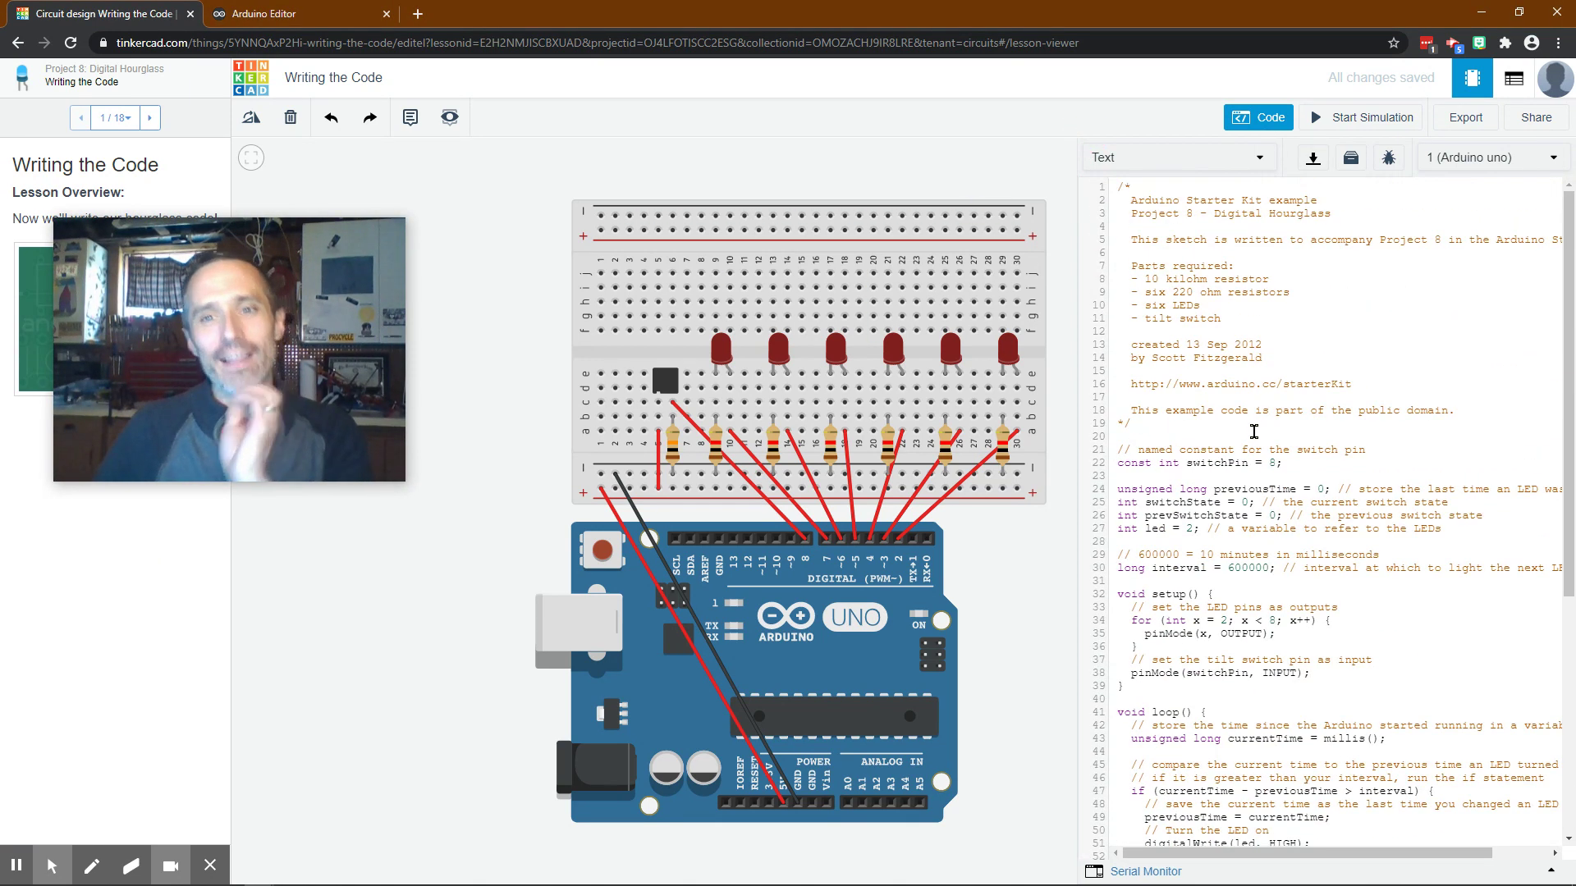
pyautogui.moveTo(1279, 359); pyautogui.dragTo(1158, 359)
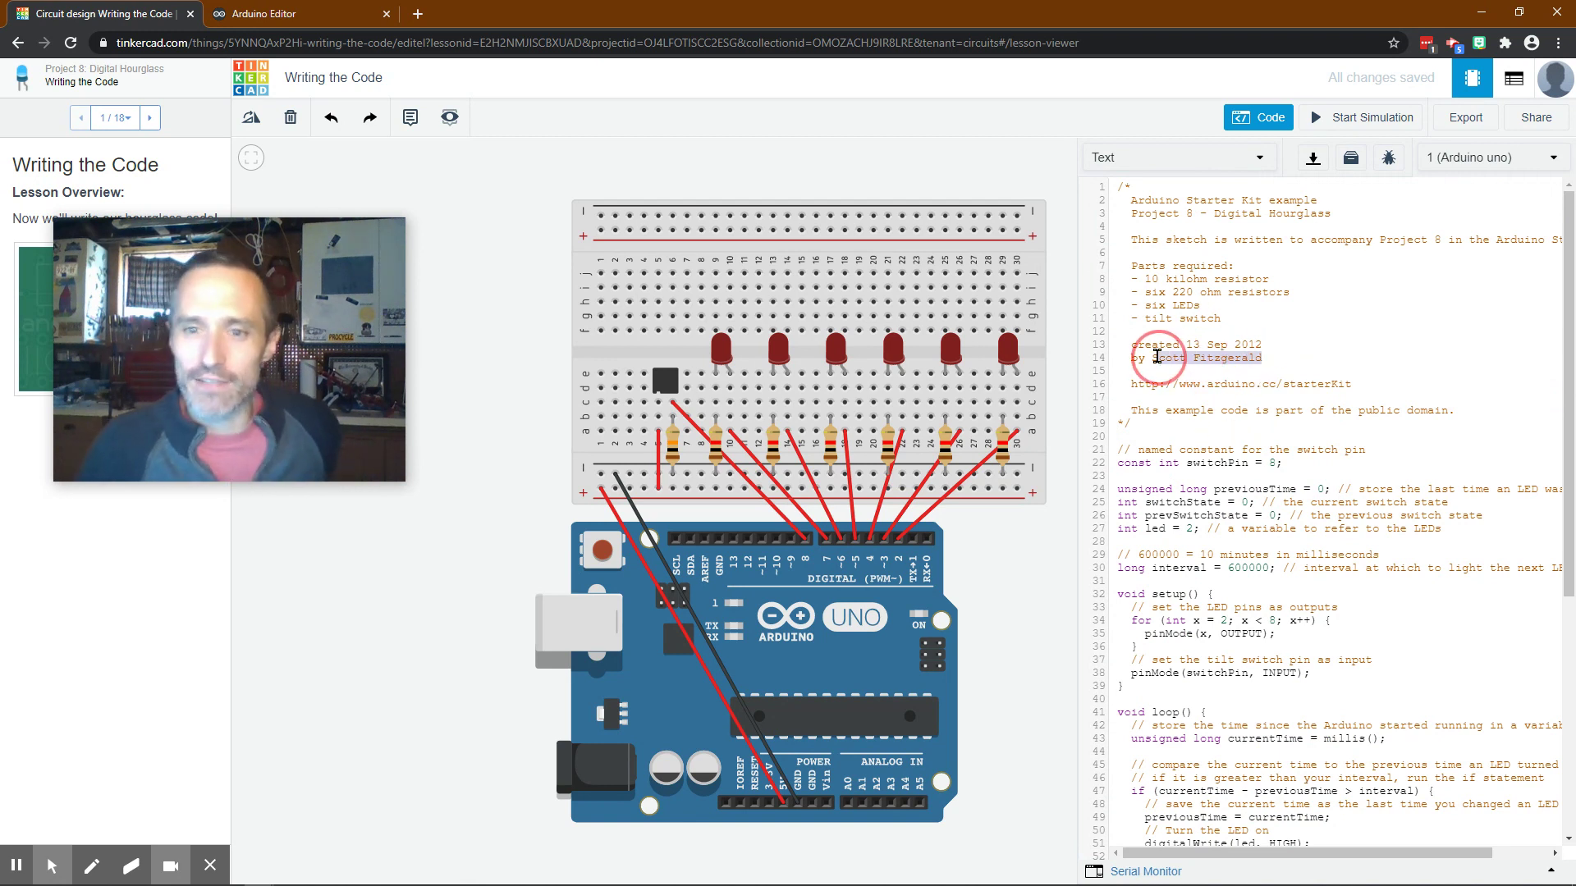
pyautogui.click(1161, 435)
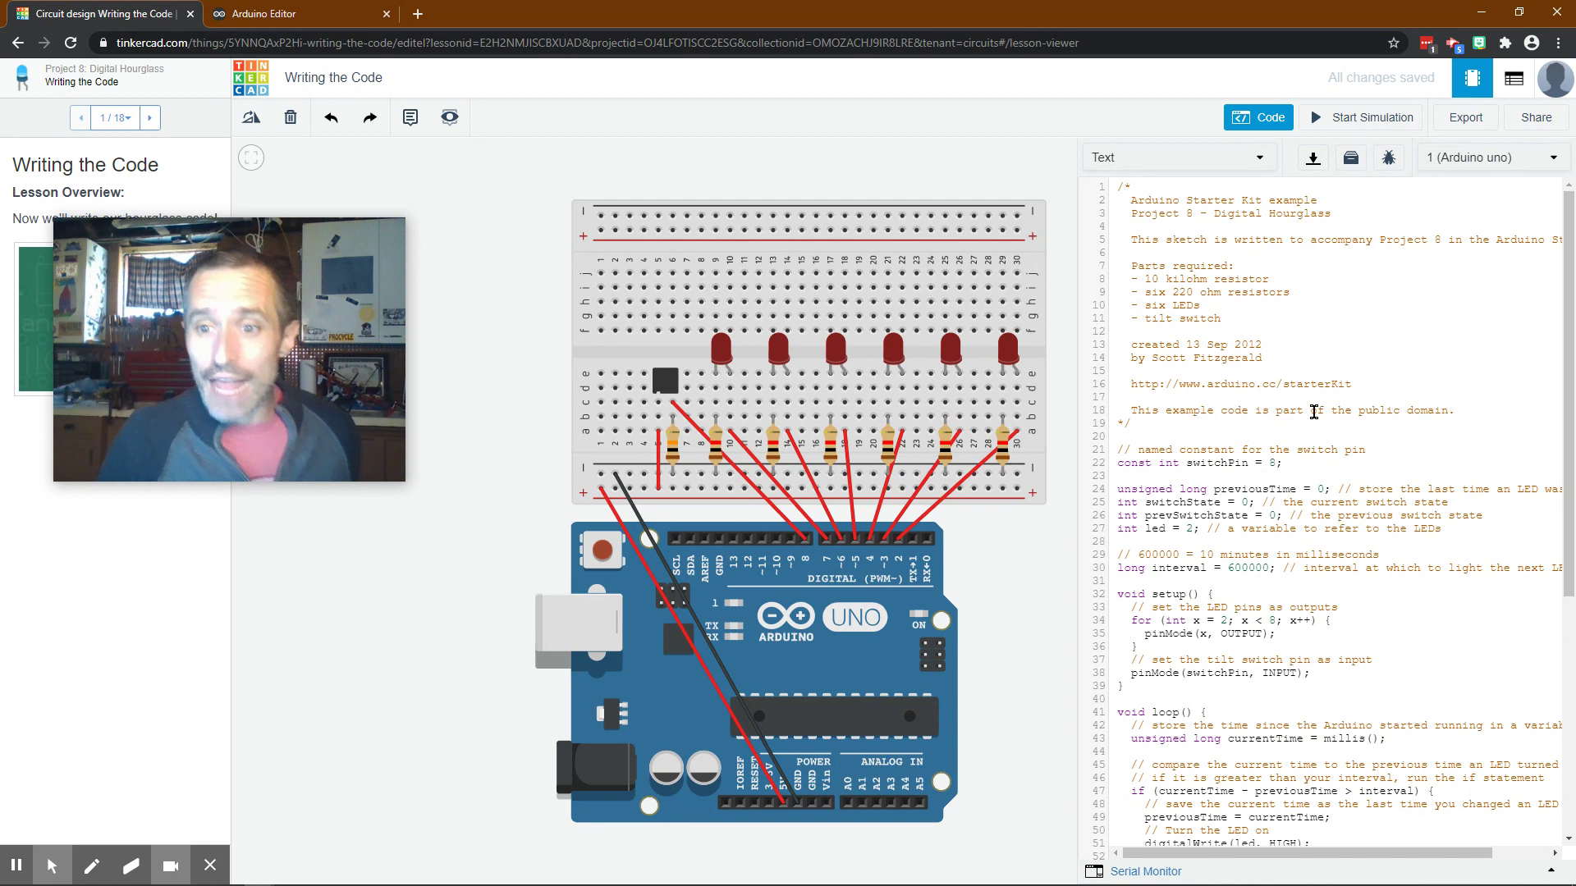
pyautogui.moveTo(1301, 854); pyautogui.dragTo(1247, 853)
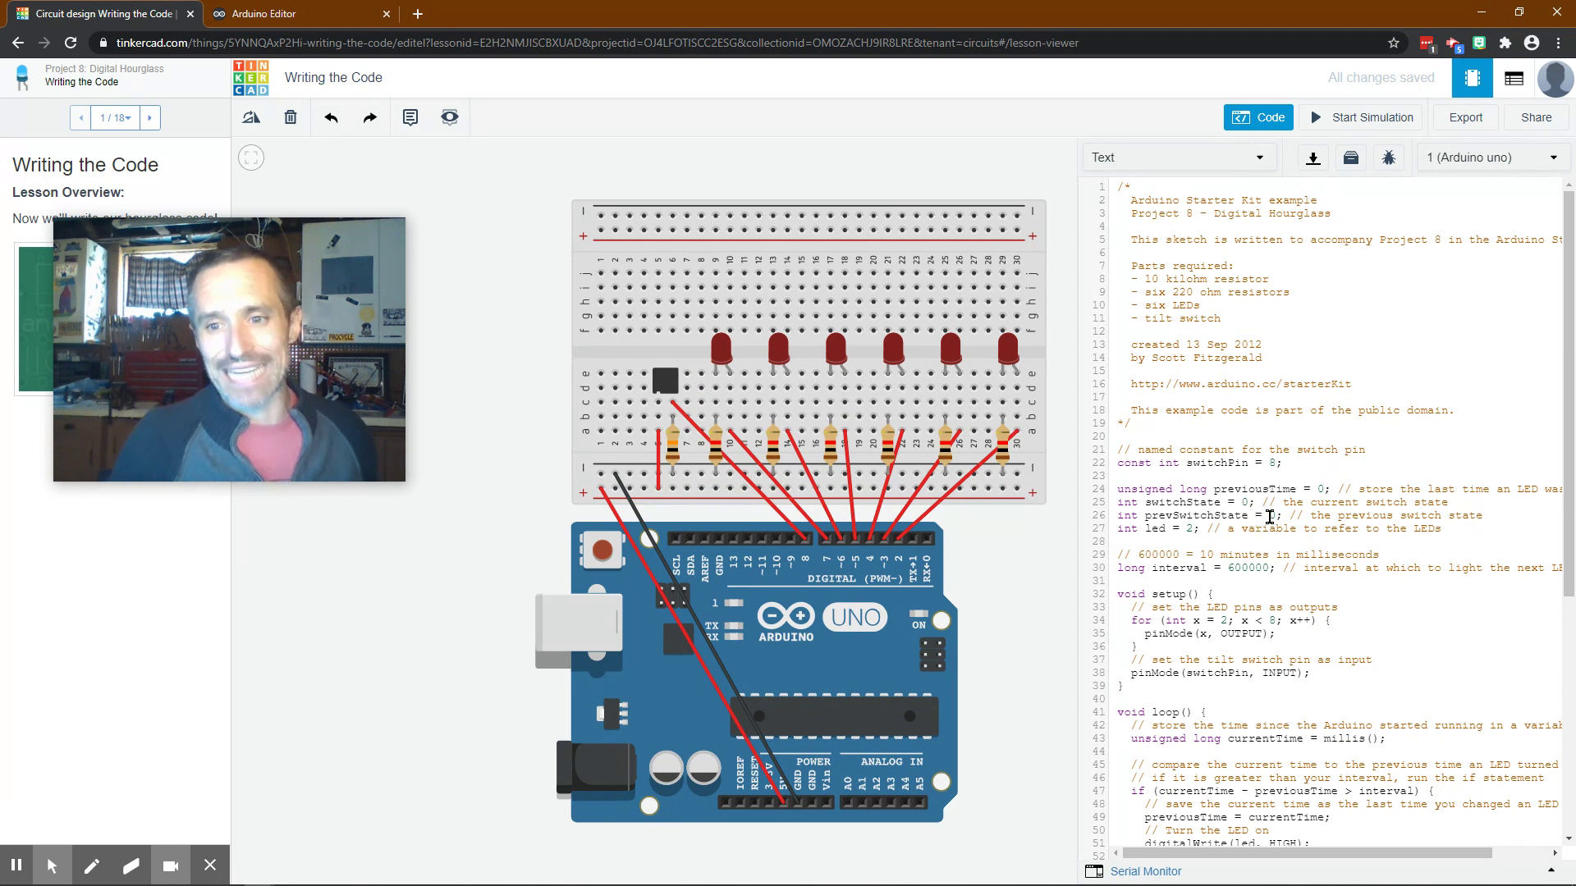
pyautogui.moveTo(1277, 514); pyautogui.dragTo(1248, 514)
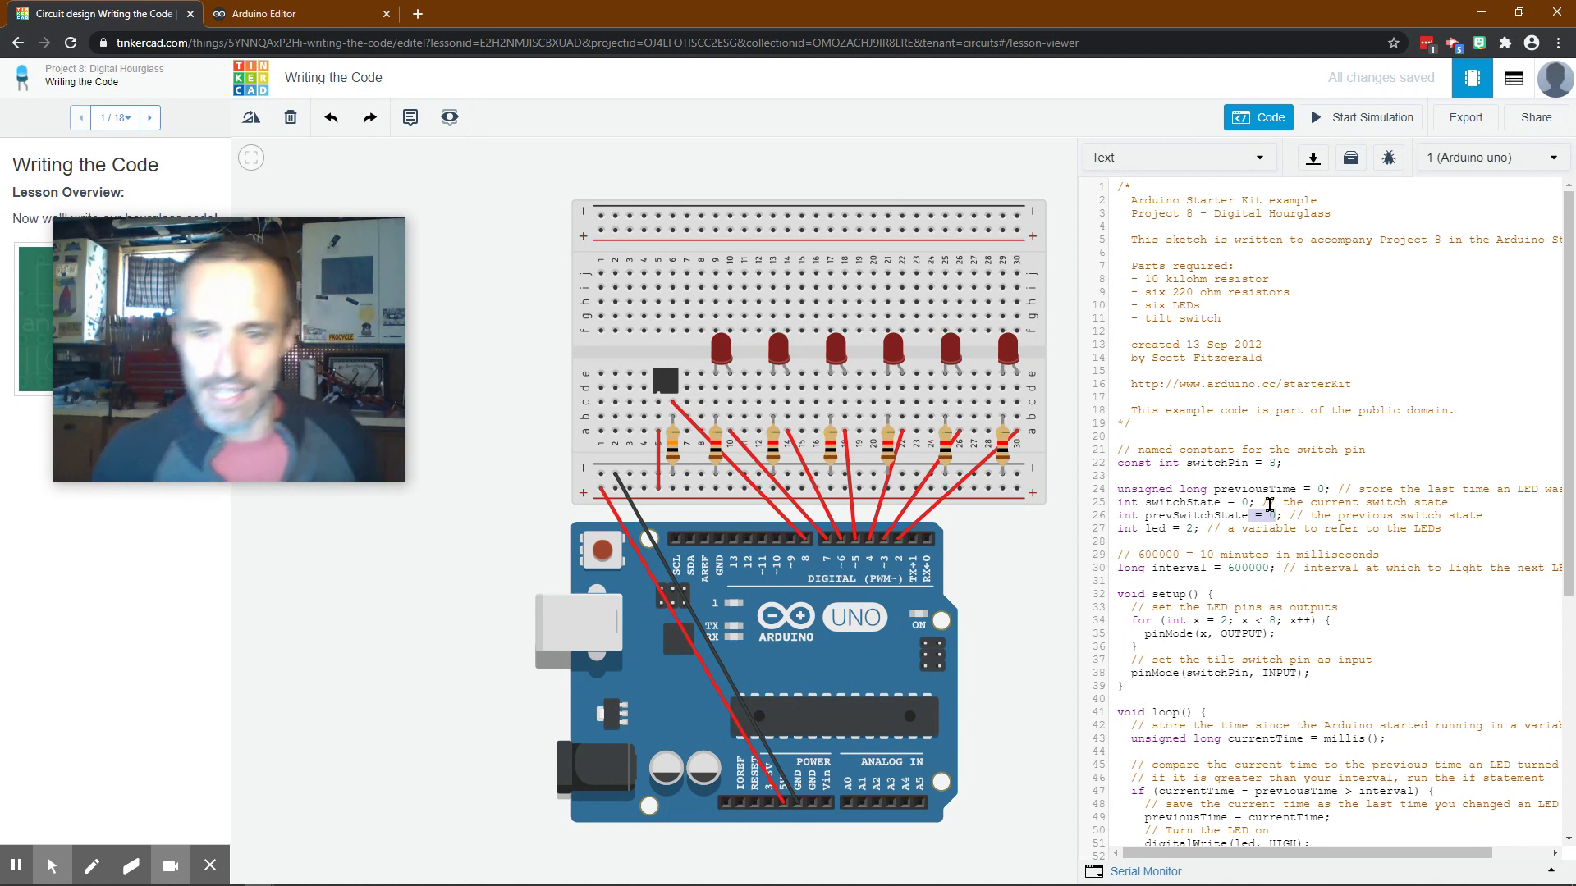
pyautogui.click(1218, 516)
pyautogui.scroll(-4, 1214, 492)
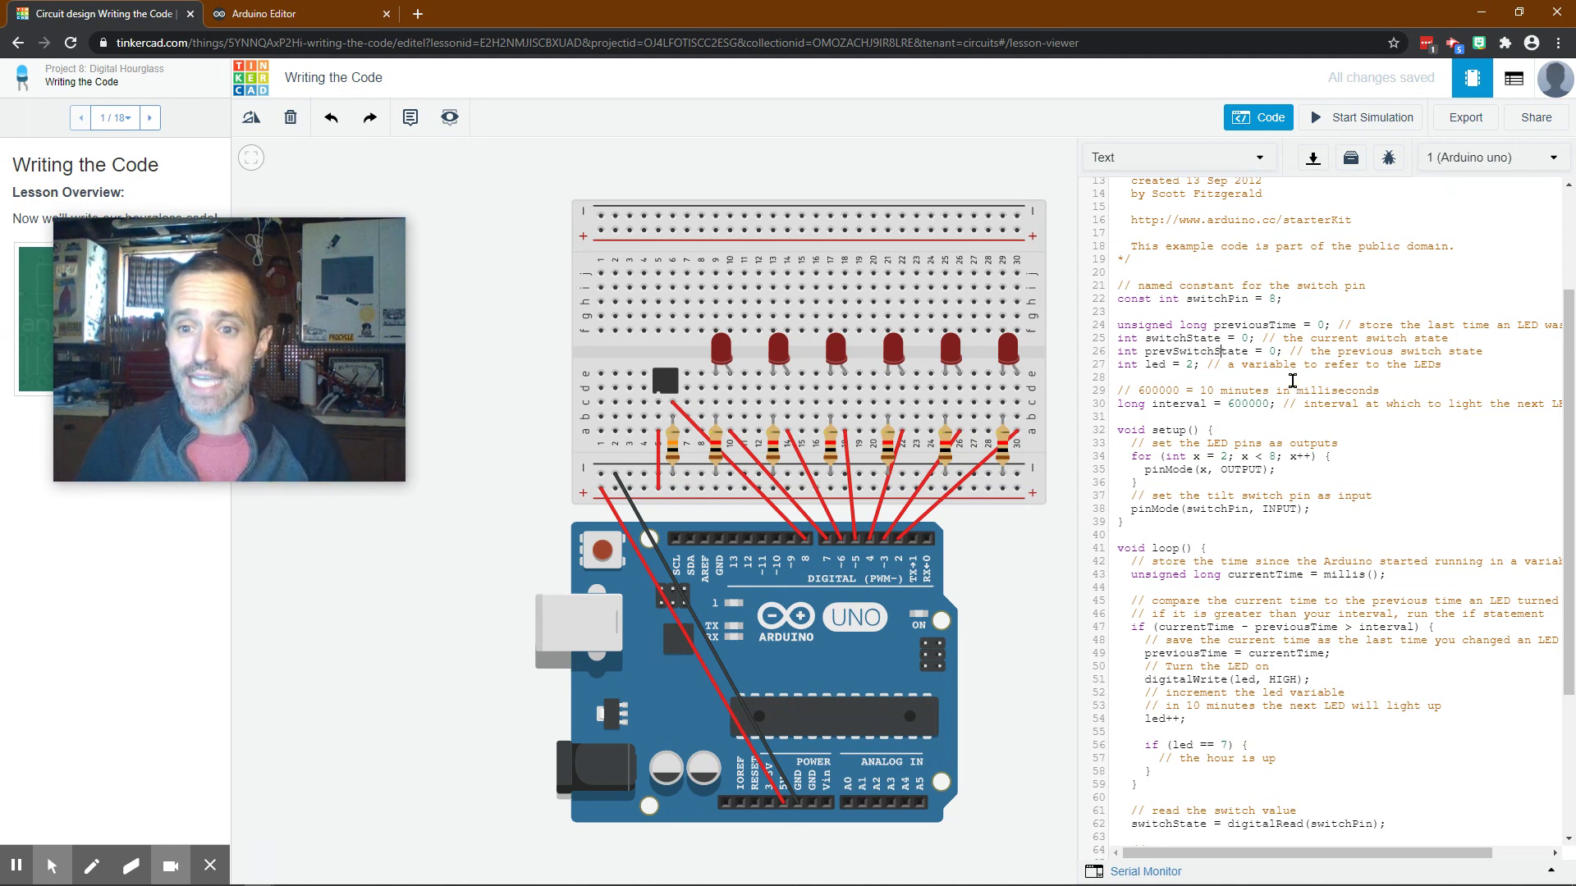
pyautogui.click(1230, 855)
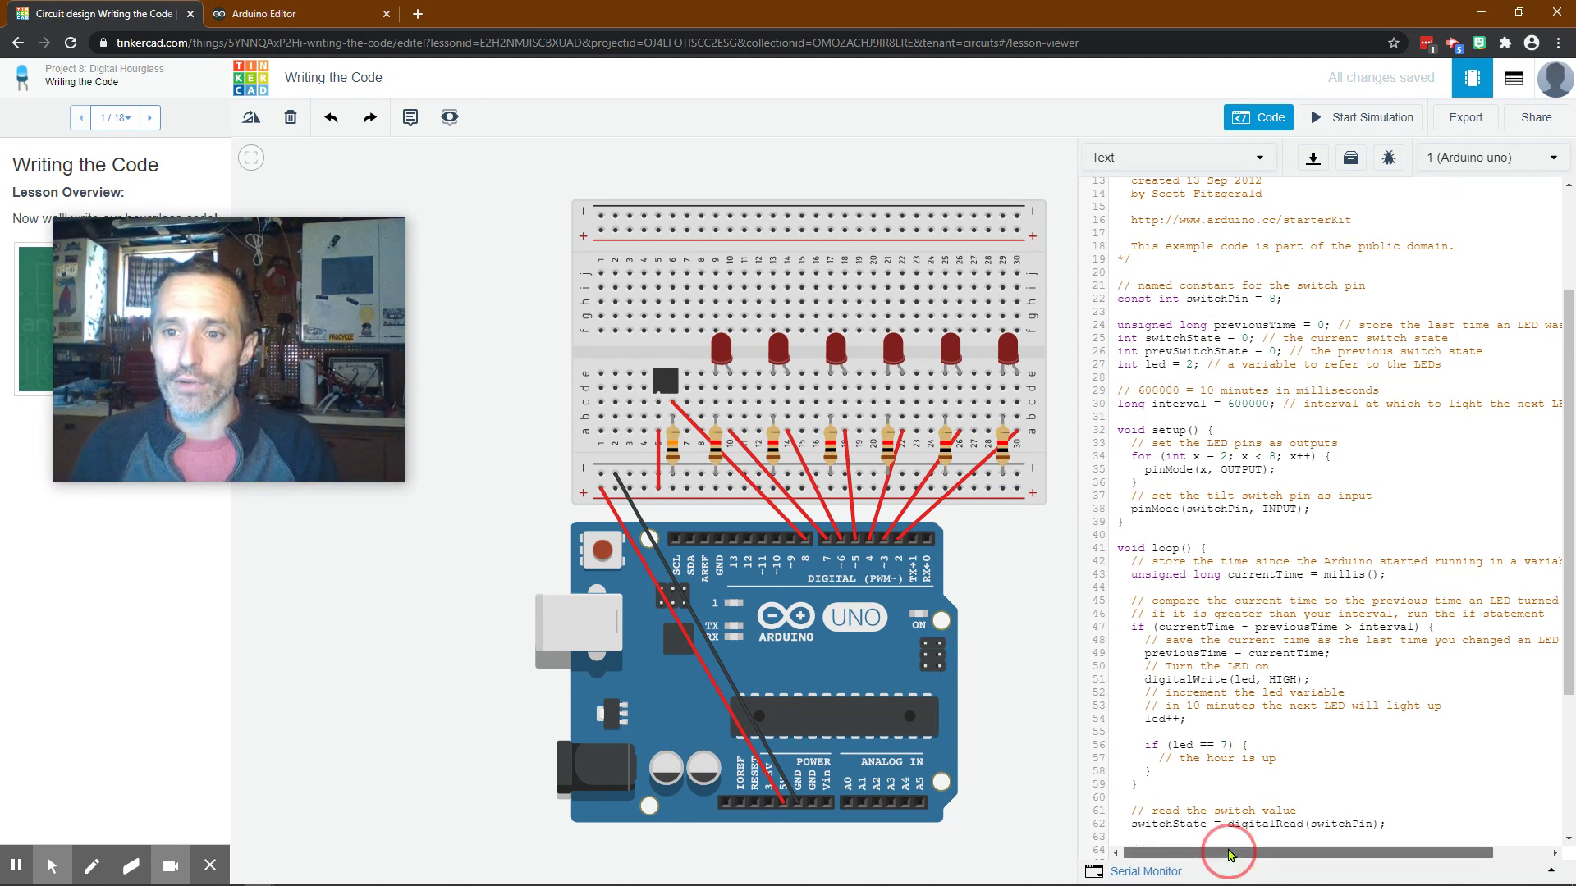
pyautogui.moveTo(1230, 854)
pyautogui.mouseDown()
pyautogui.moveTo(1267, 854)
pyautogui.moveTo(1226, 855)
pyautogui.mouseUp()
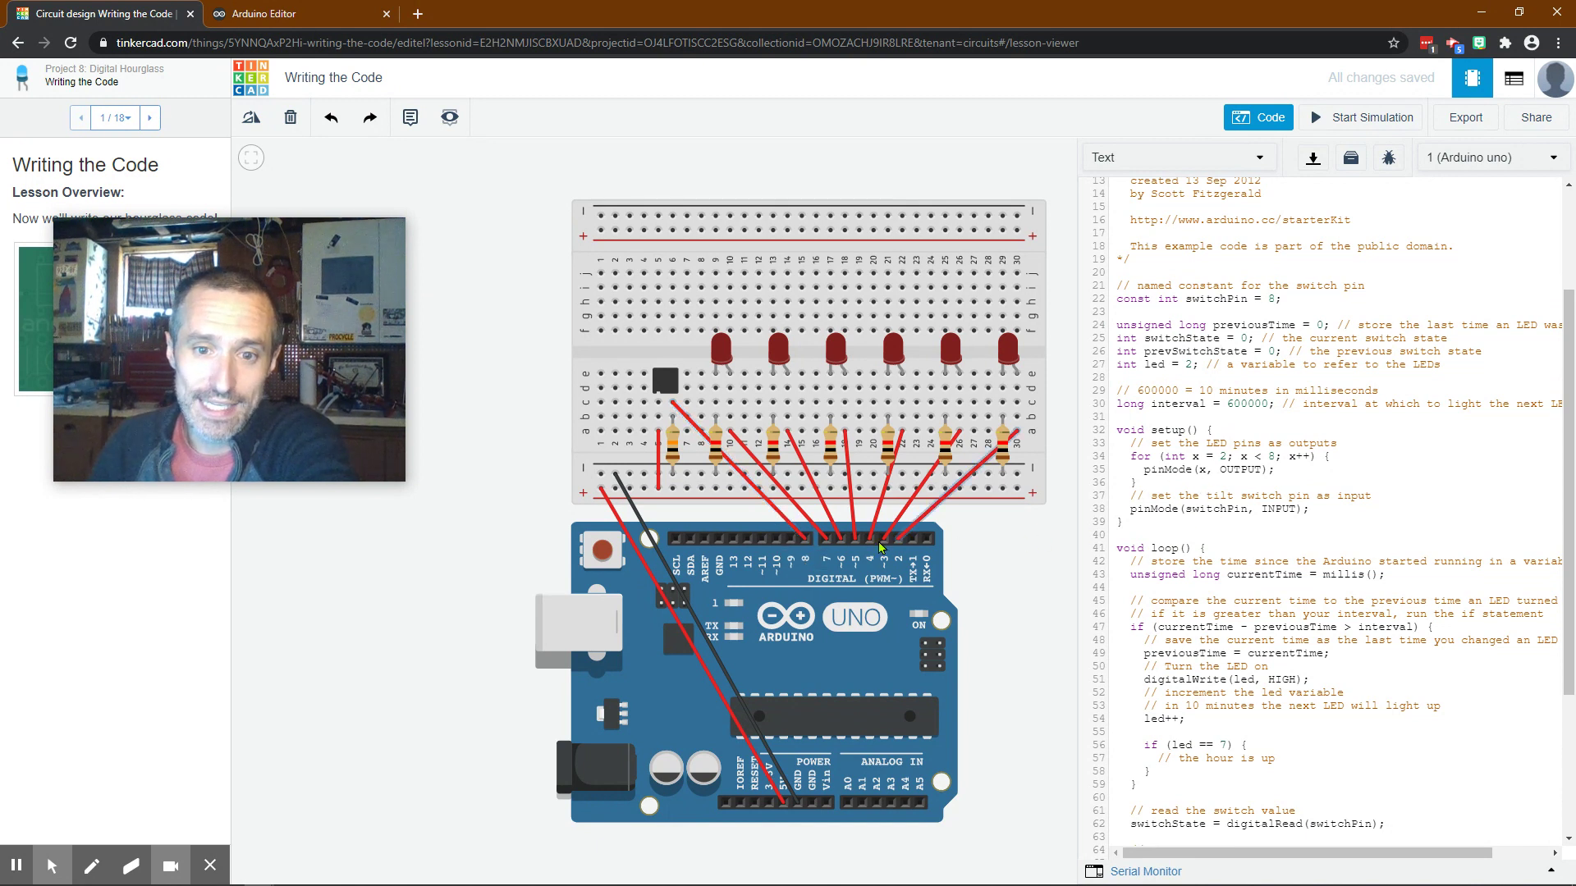
pyautogui.click(788, 522)
# Recolor the pin 8 wire from red to orange.
pyautogui.click(992, 195)
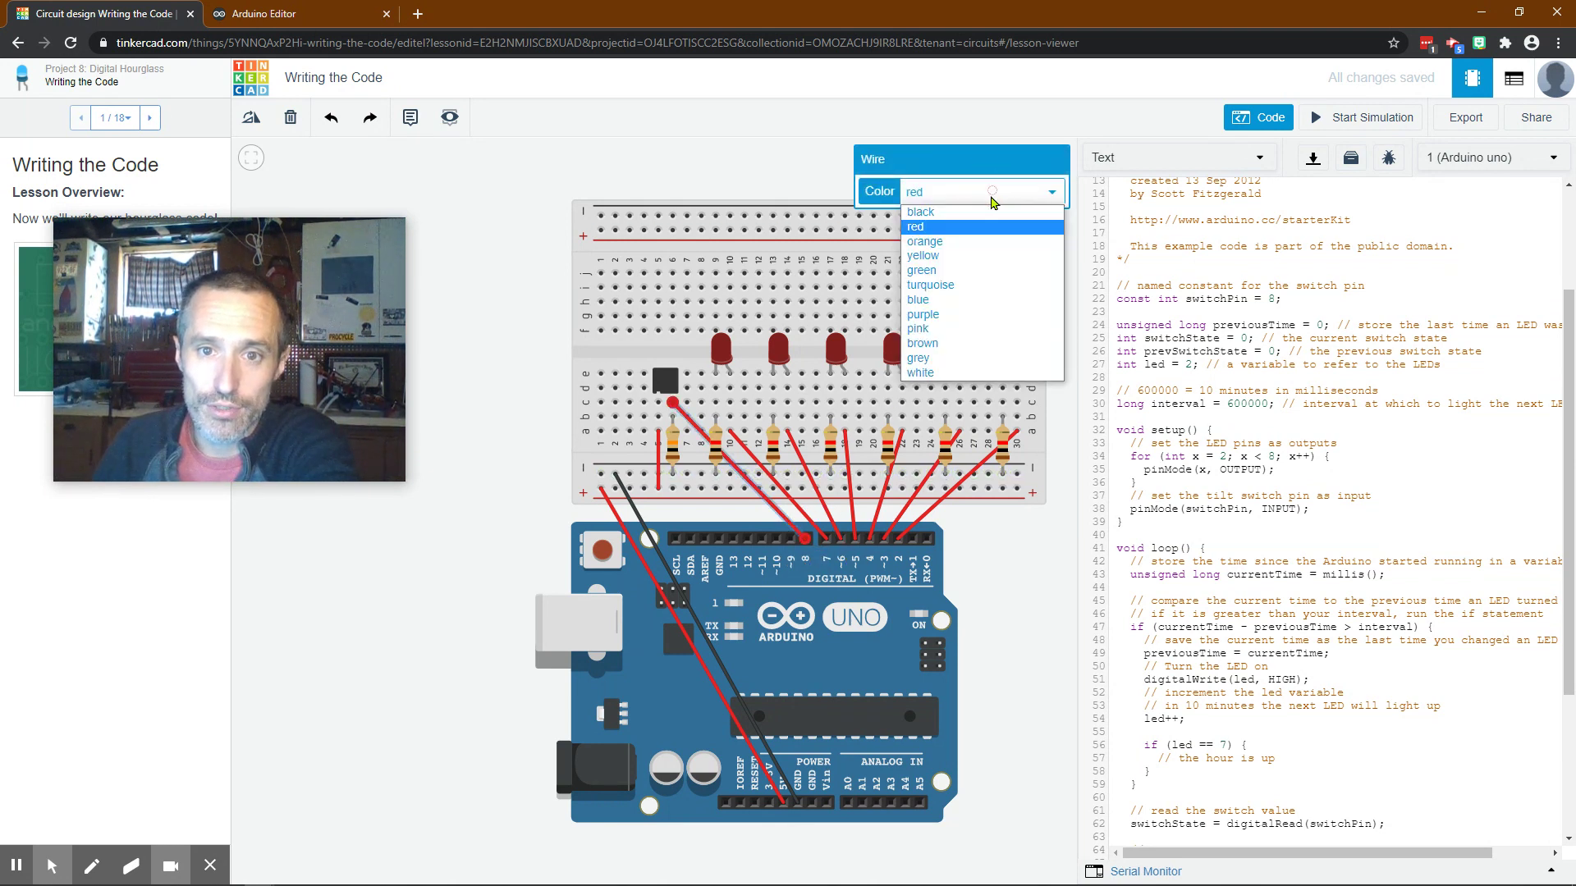
pyautogui.click(925, 242)
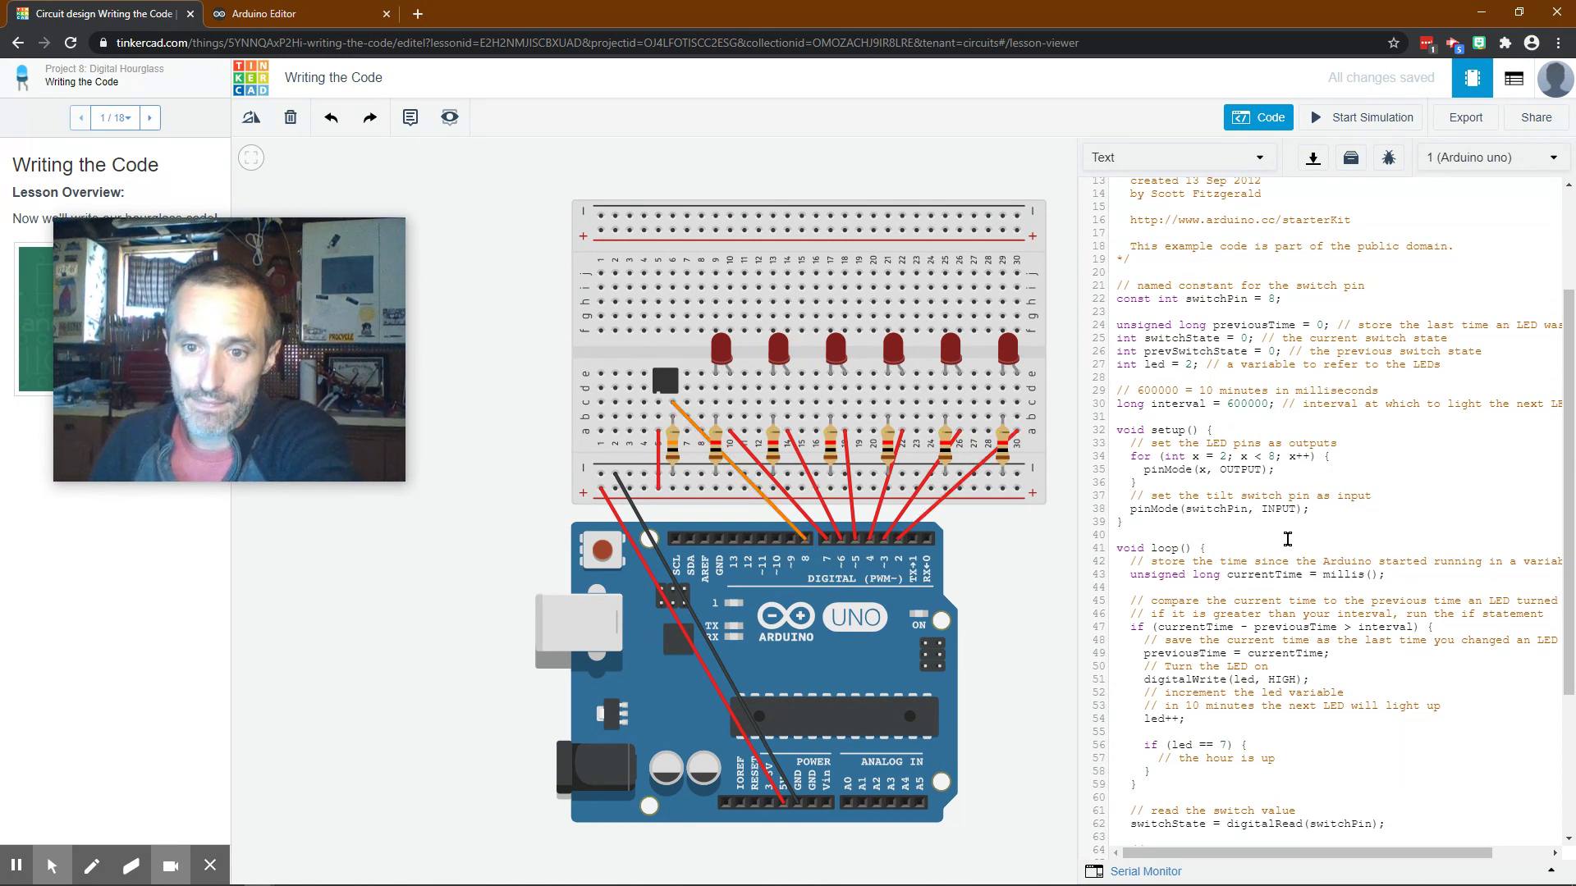
pyautogui.scroll(-4, 1271, 494)
pyautogui.scroll(-1, 1231, 482)
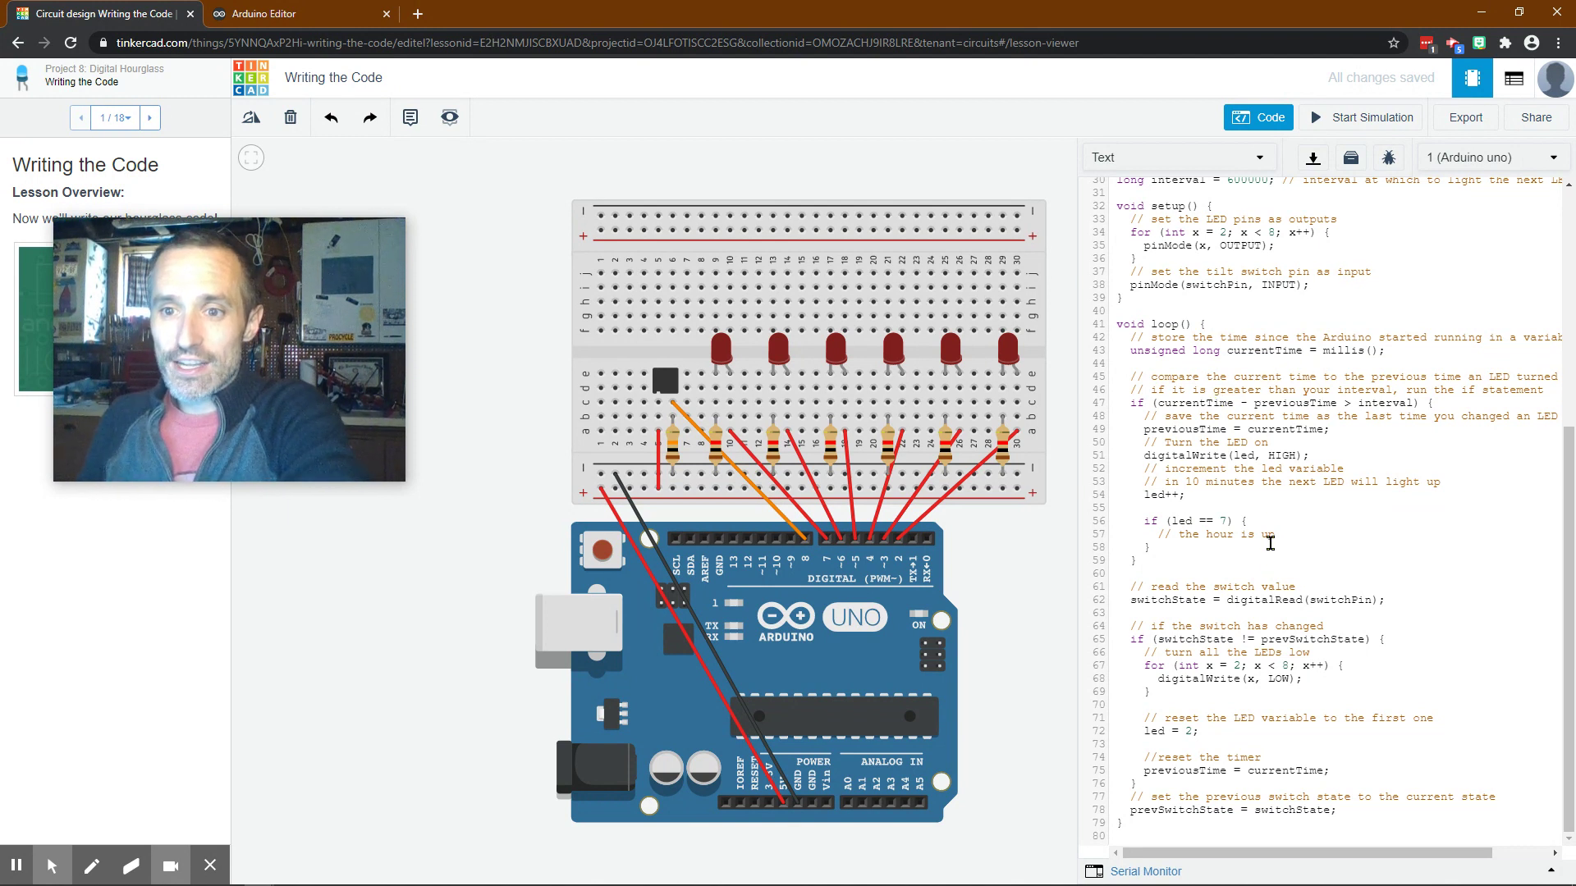
pyautogui.moveTo(1271, 860); pyautogui.dragTo(1278, 858)
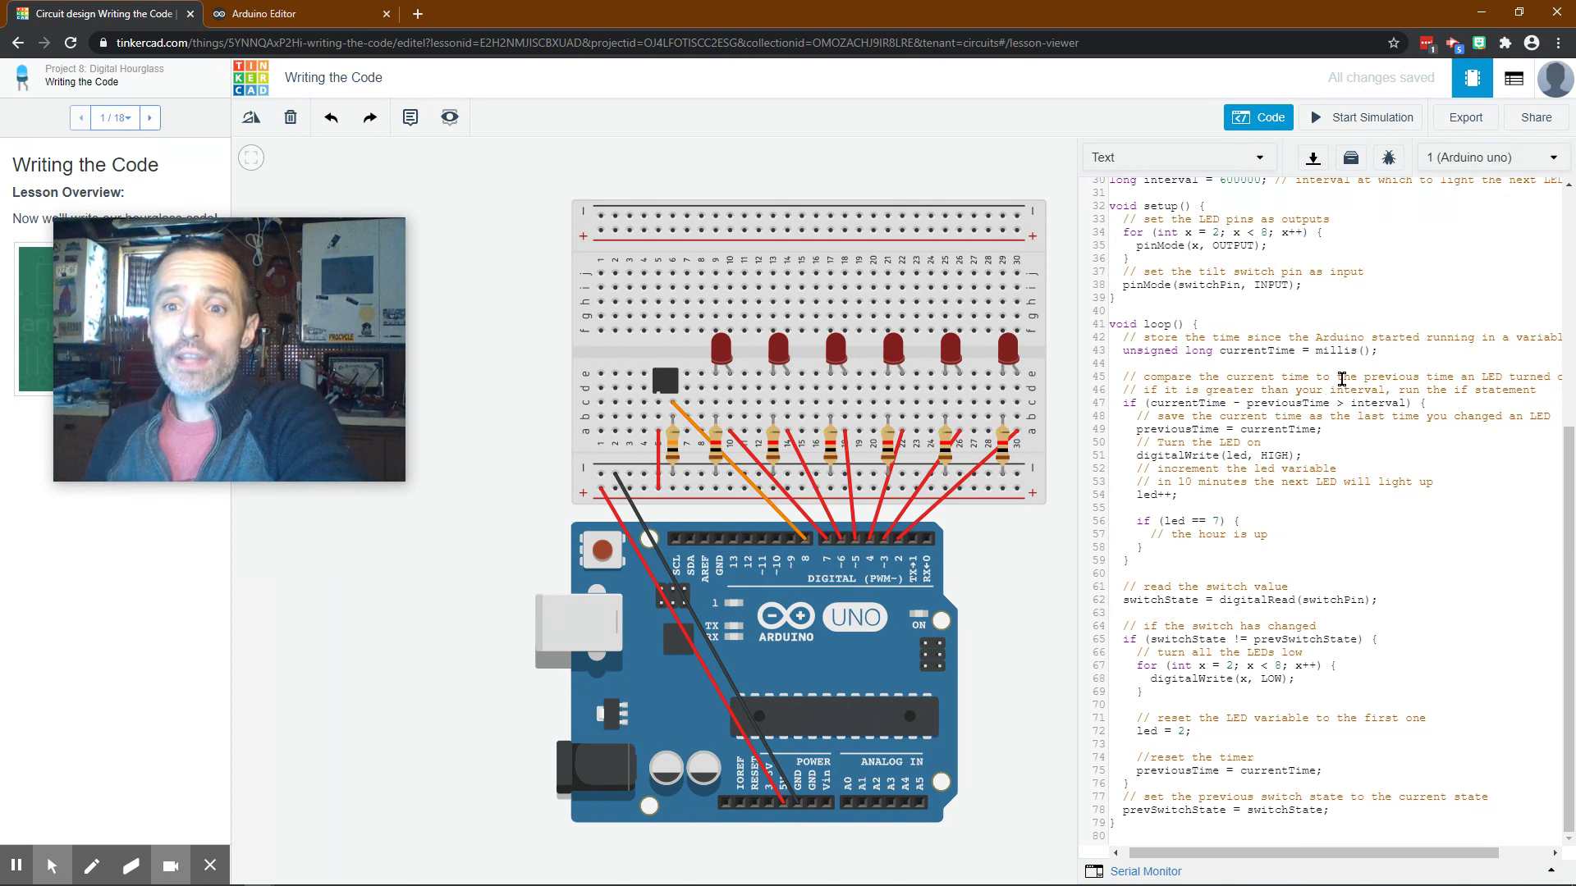
pyautogui.scroll(2, 1313, 345)
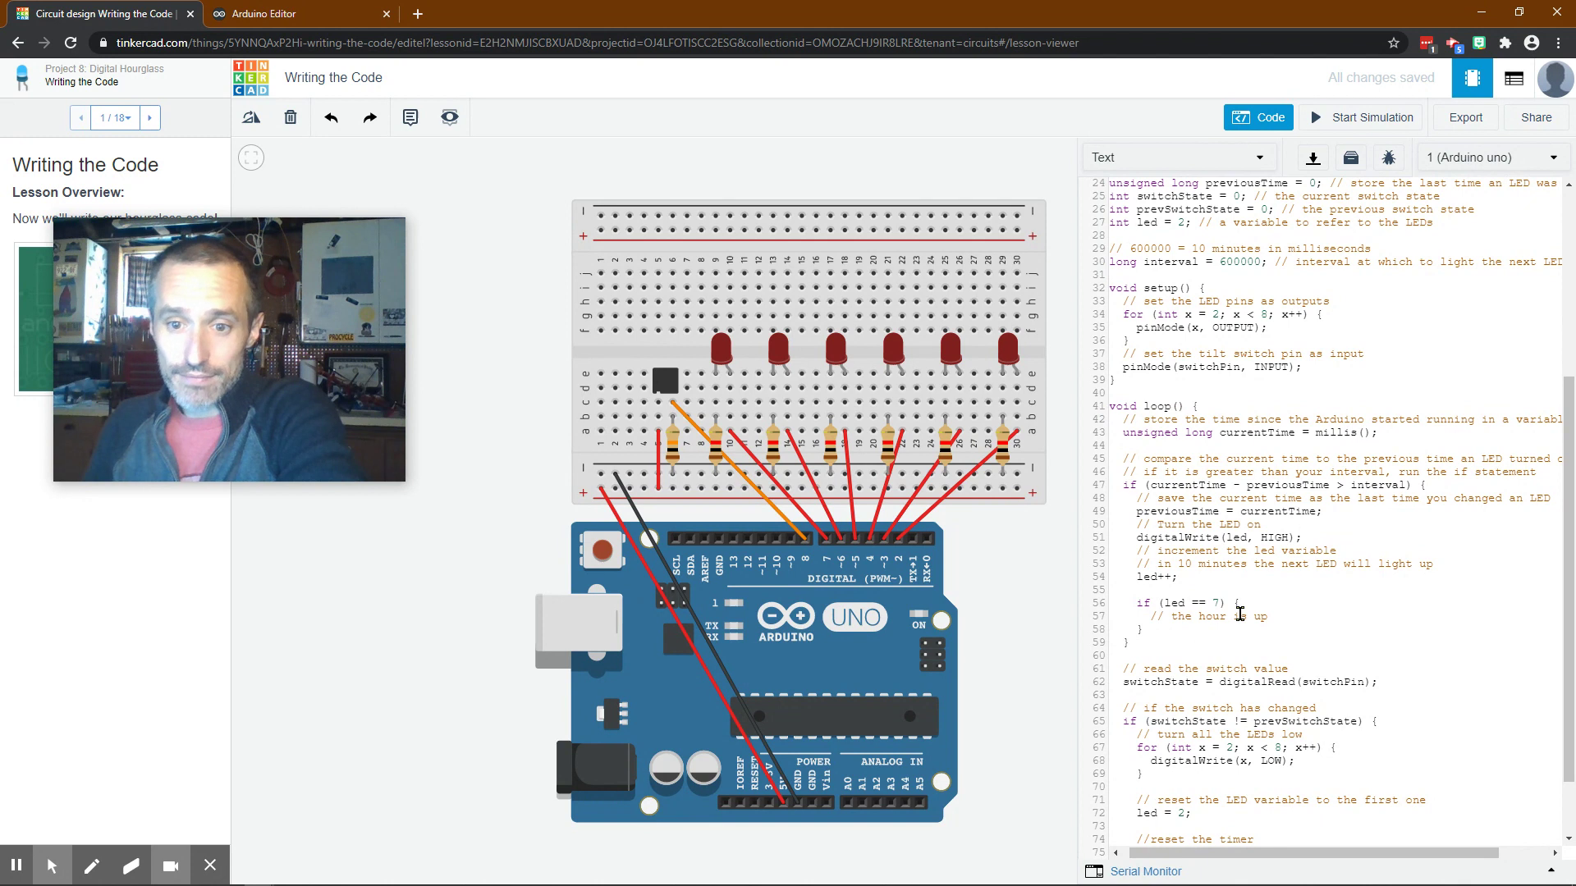
pyautogui.scroll(-2, 1239, 614)
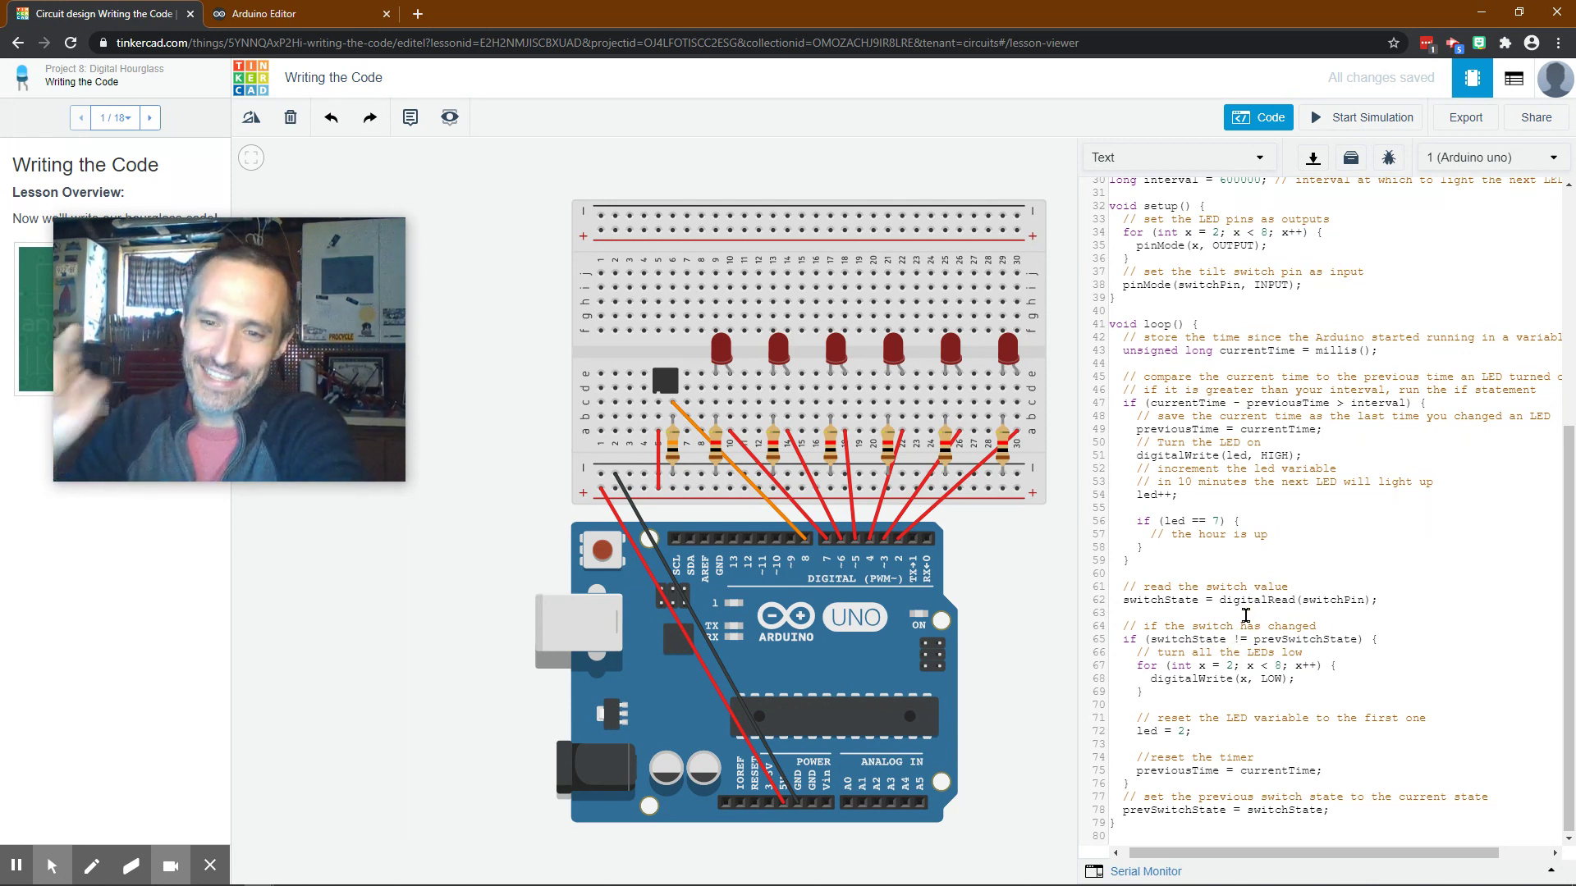
pyautogui.click(418, 14)
# Search DuckDuckGo for '!=' to look up the inequality operator.
pyautogui.write('!=')
pyautogui.press('Return')
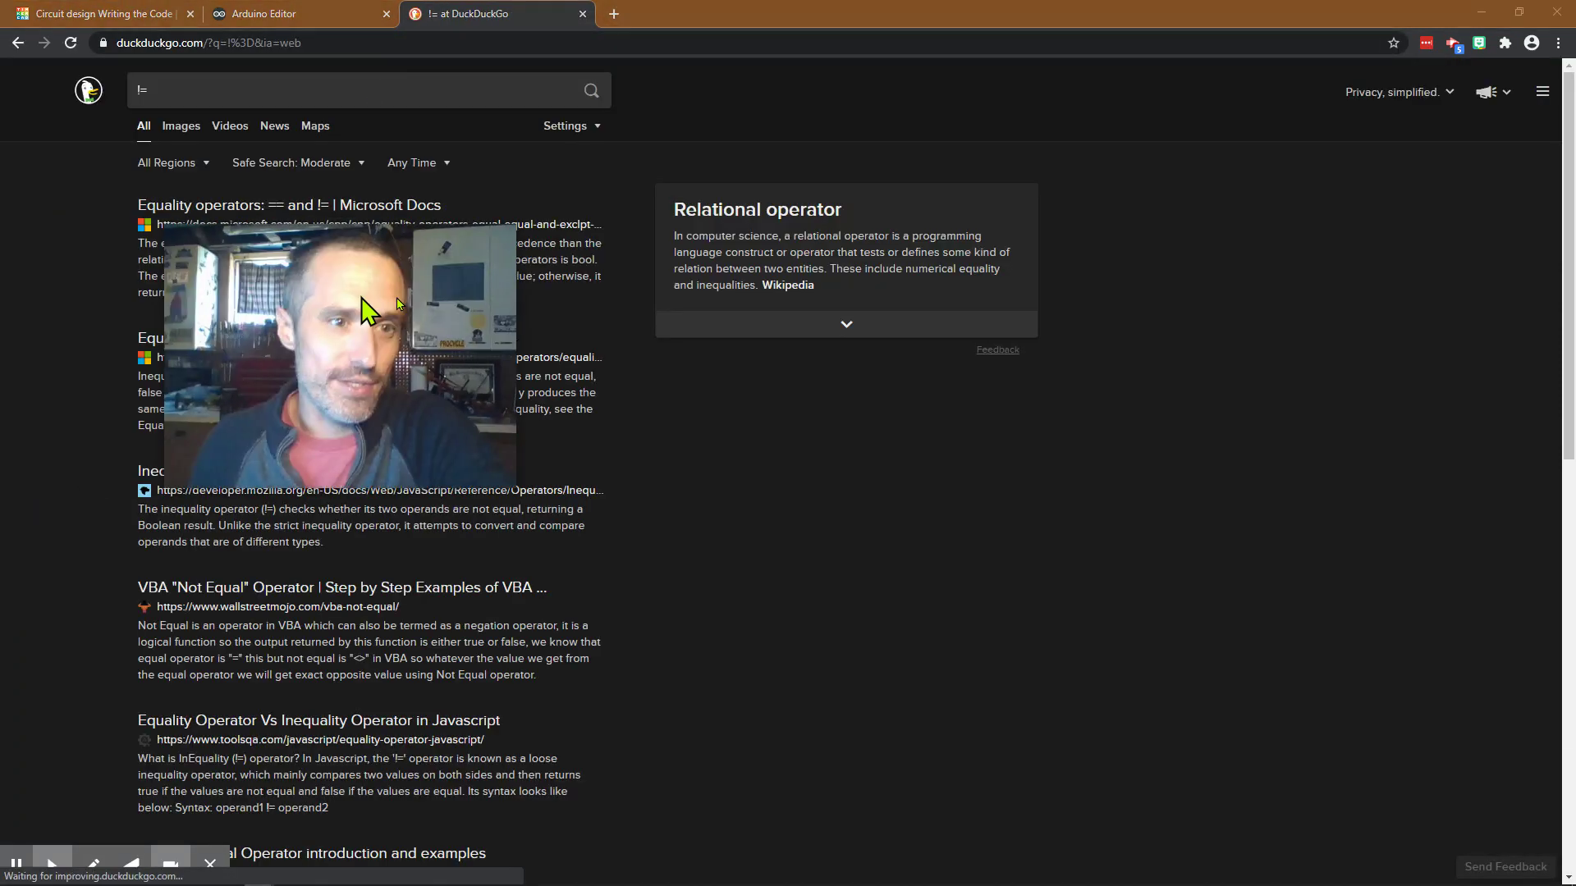
pyautogui.moveTo(361, 297); pyautogui.dragTo(825, 298)
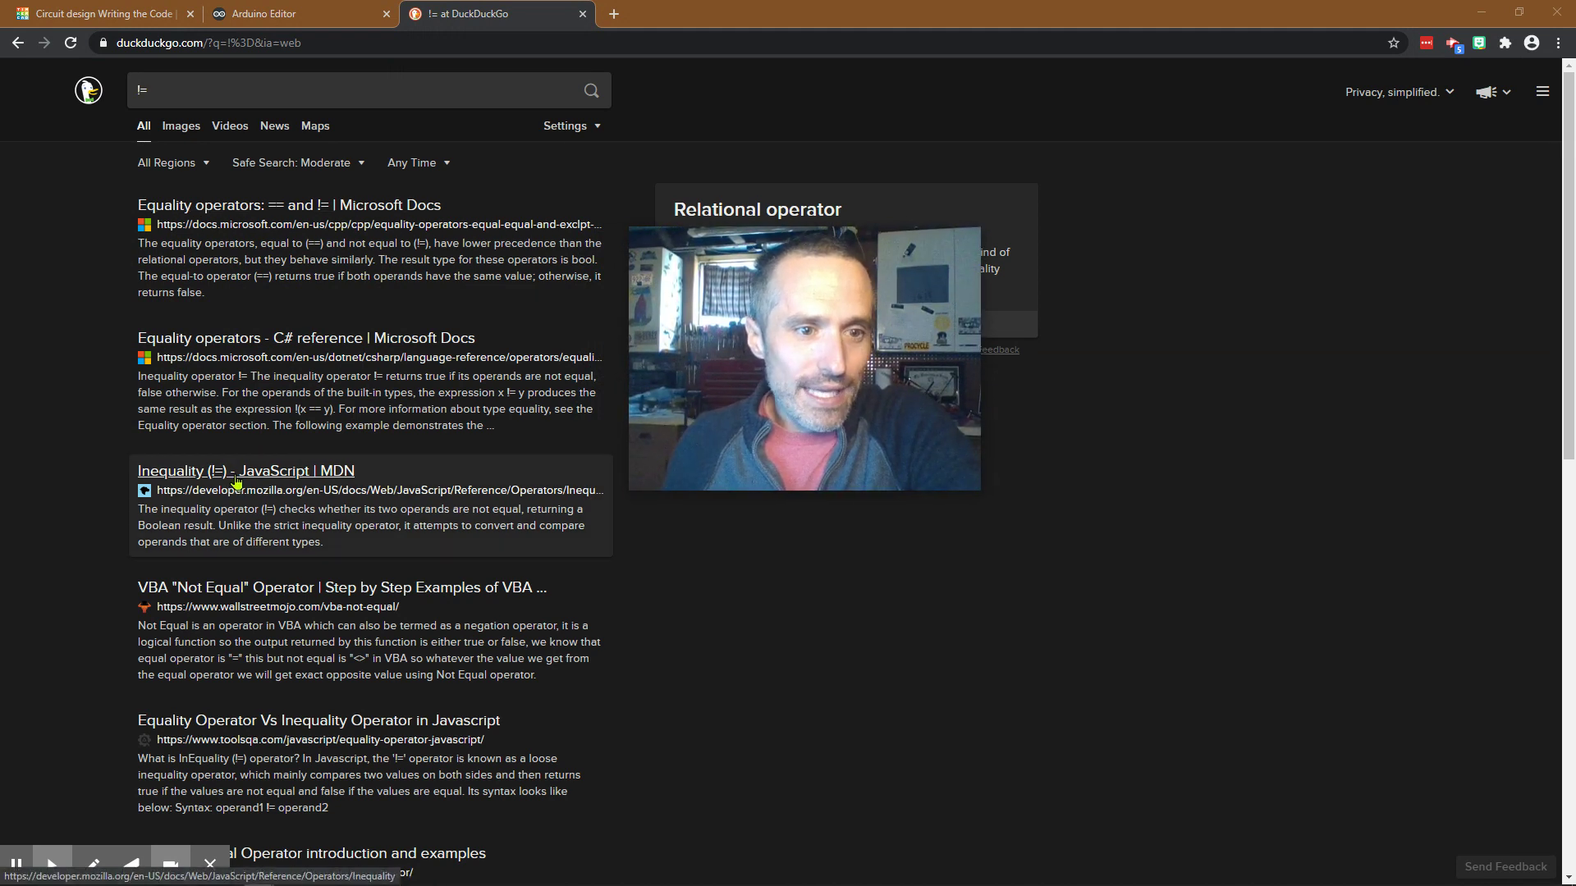
# Back in Tinkercad, highlight LOW on line 68 in the block that turns every LED off.
pyautogui.click(81, 10)
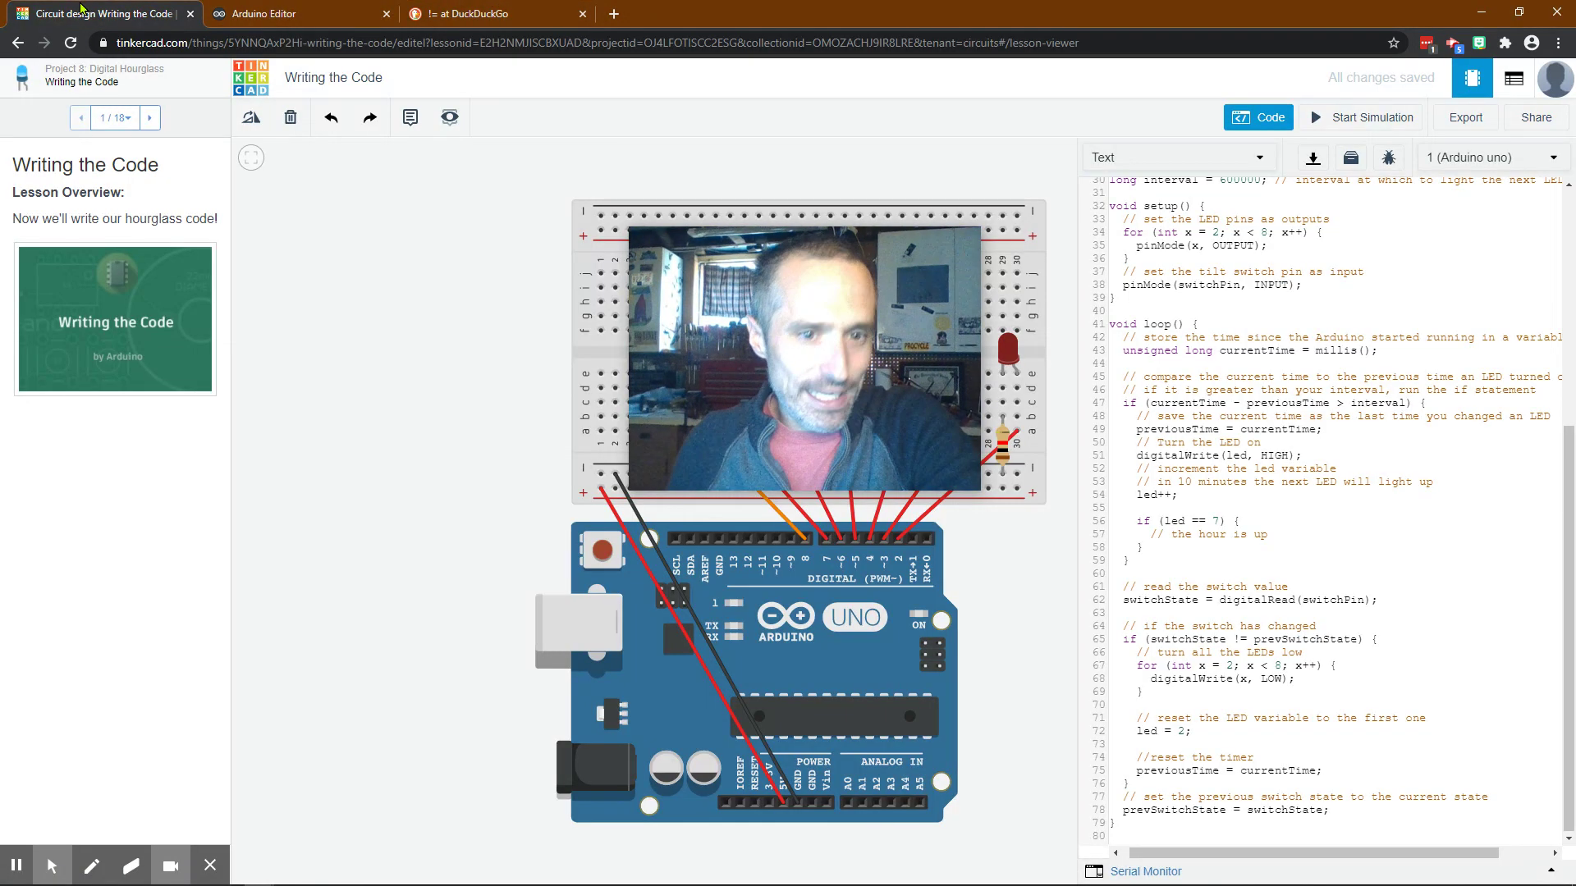
pyautogui.moveTo(838, 335); pyautogui.dragTo(336, 327)
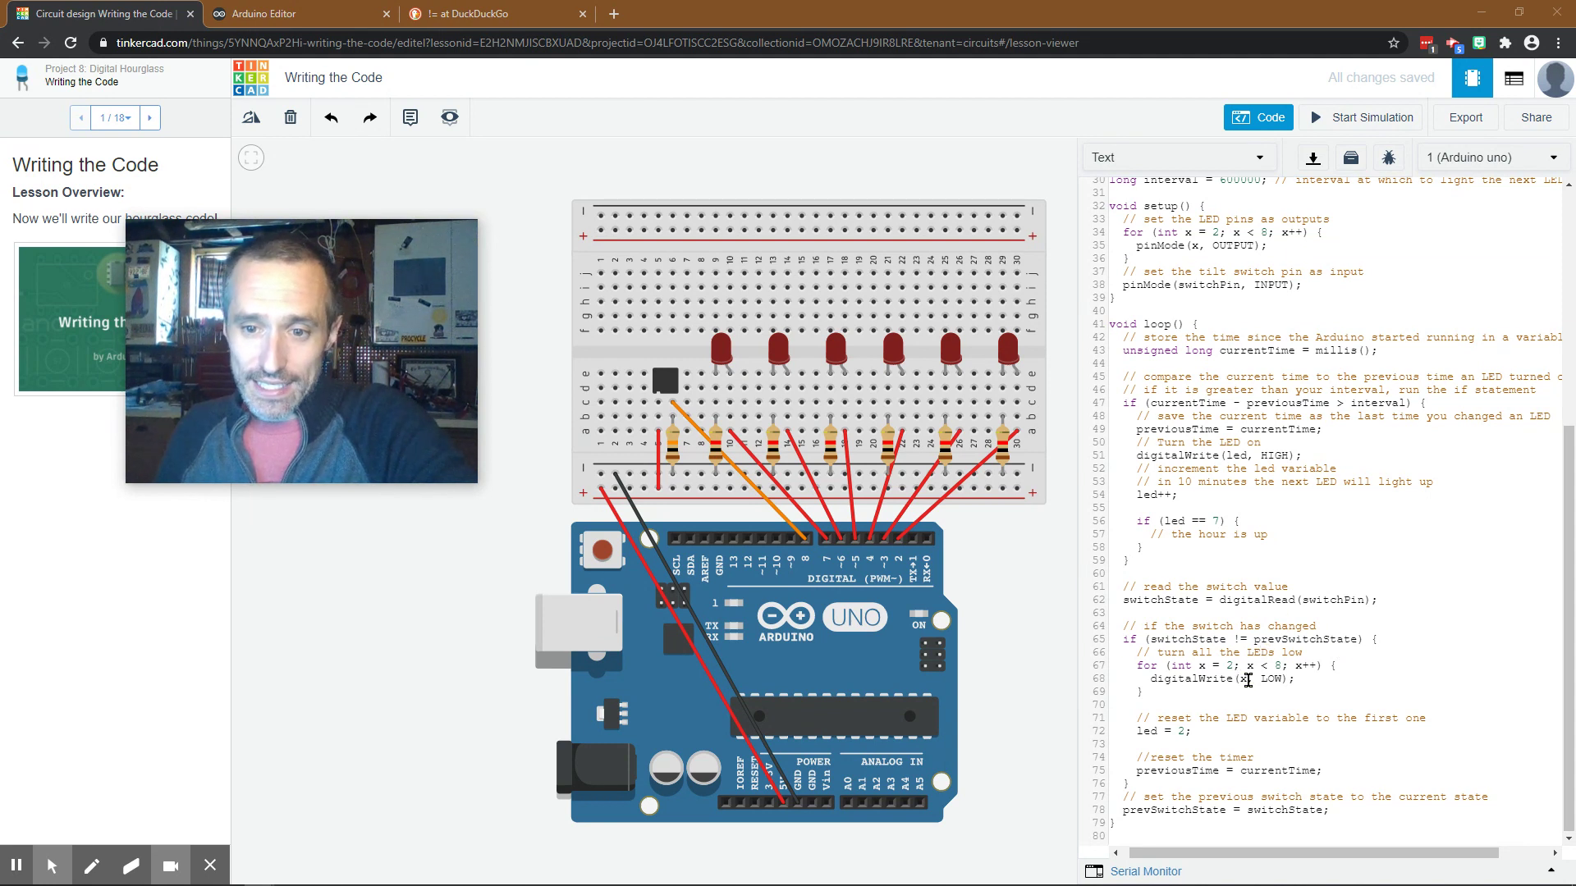
pyautogui.doubleClick(1282, 679)
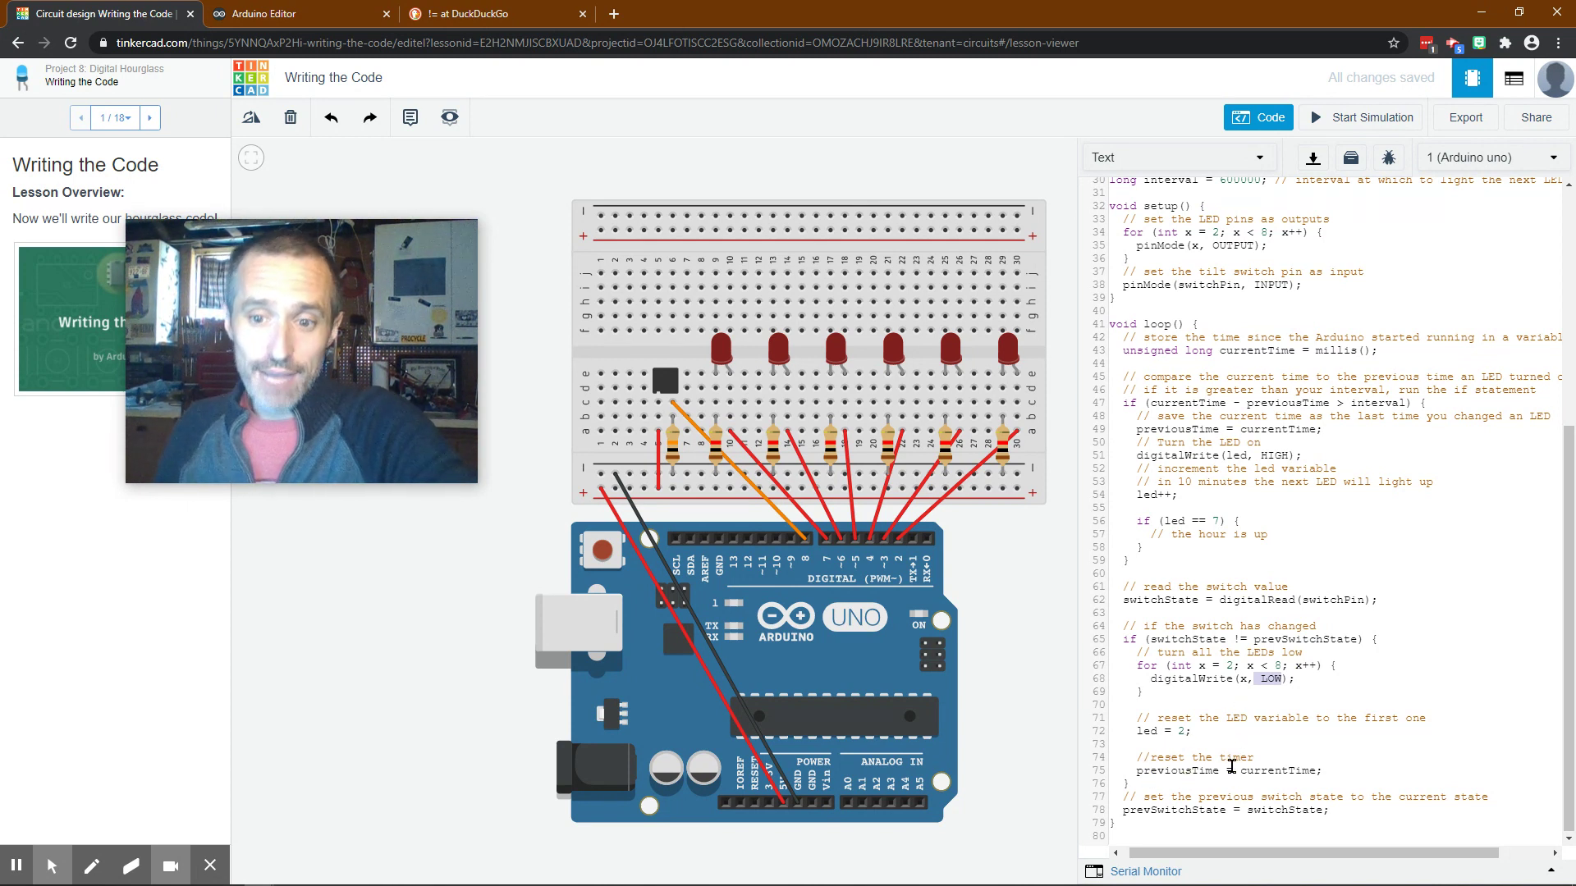
pyautogui.scroll(3, 1303, 761)
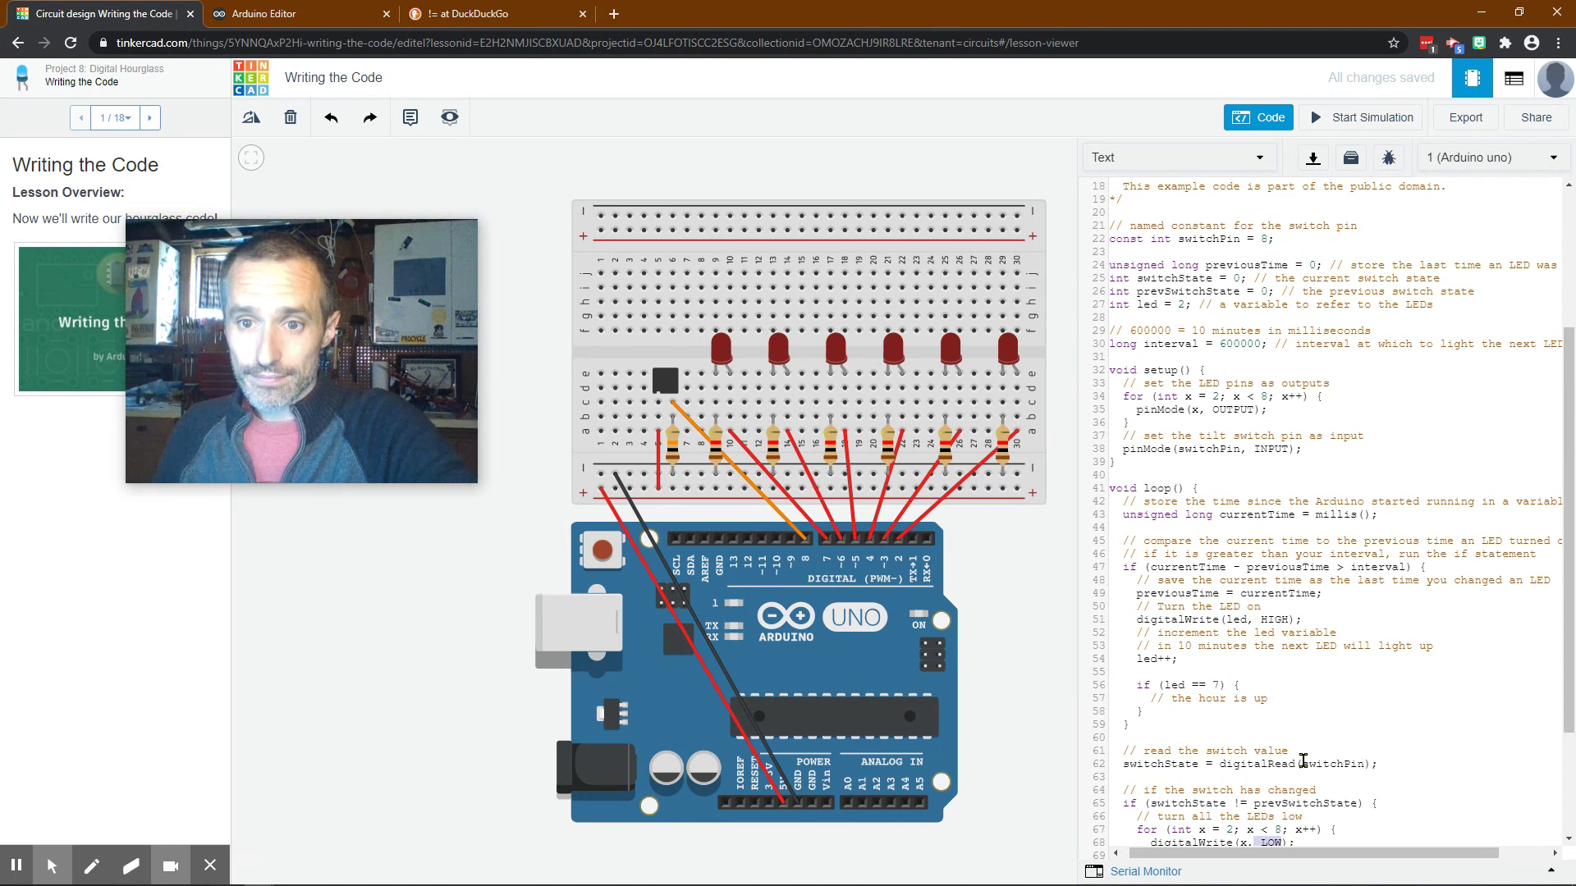
pyautogui.scroll(-3, 1302, 762)
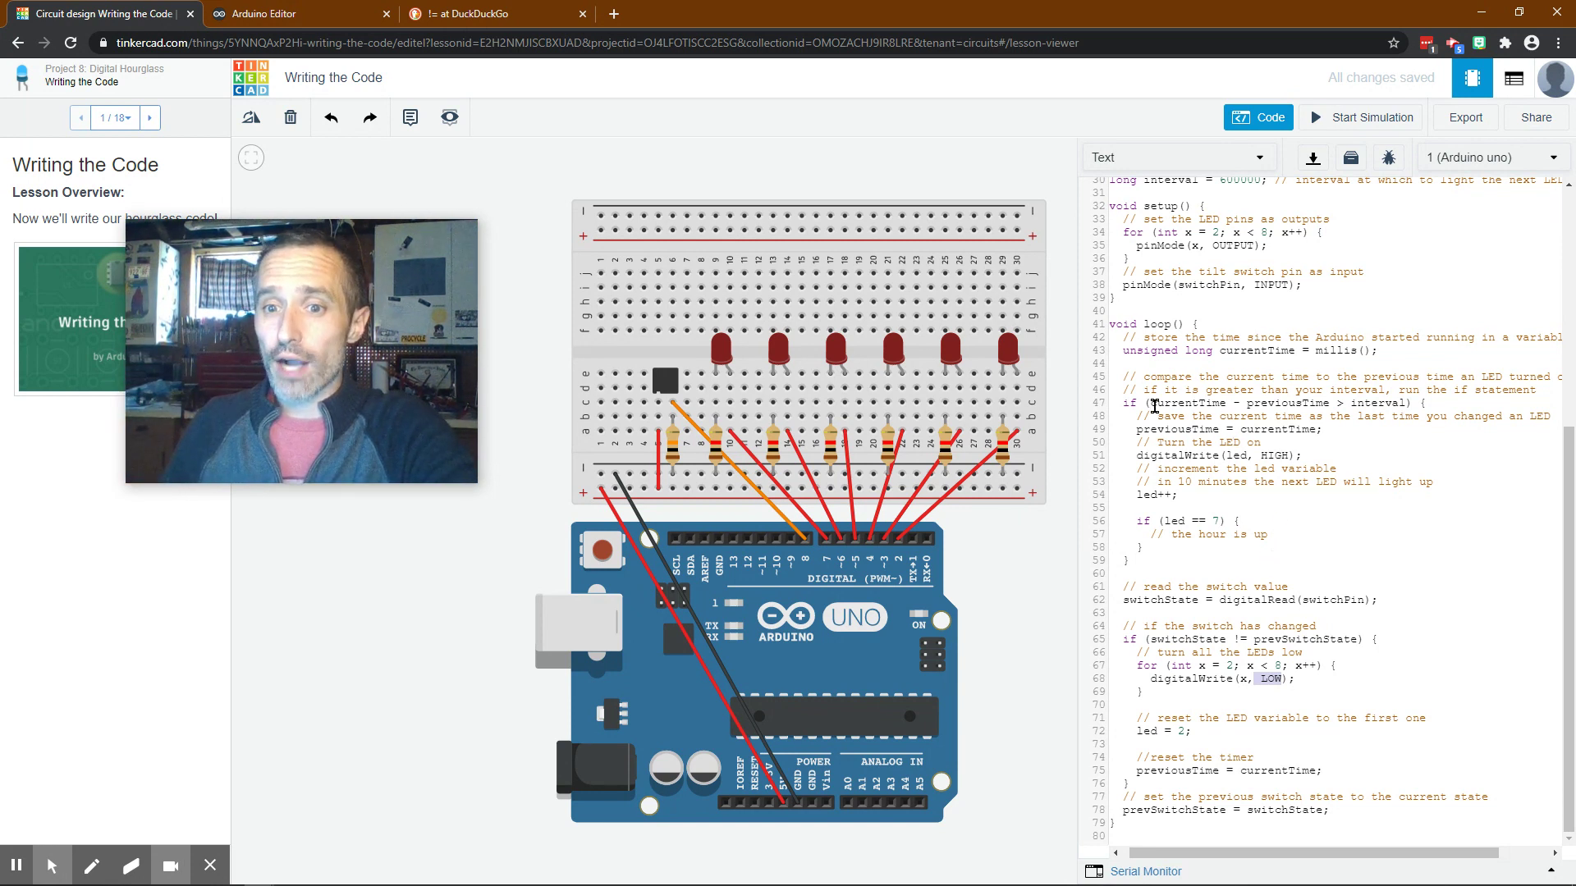
pyautogui.moveTo(1138, 416); pyautogui.dragTo(1412, 416)
pyautogui.moveTo(1138, 443); pyautogui.dragTo(1261, 442)
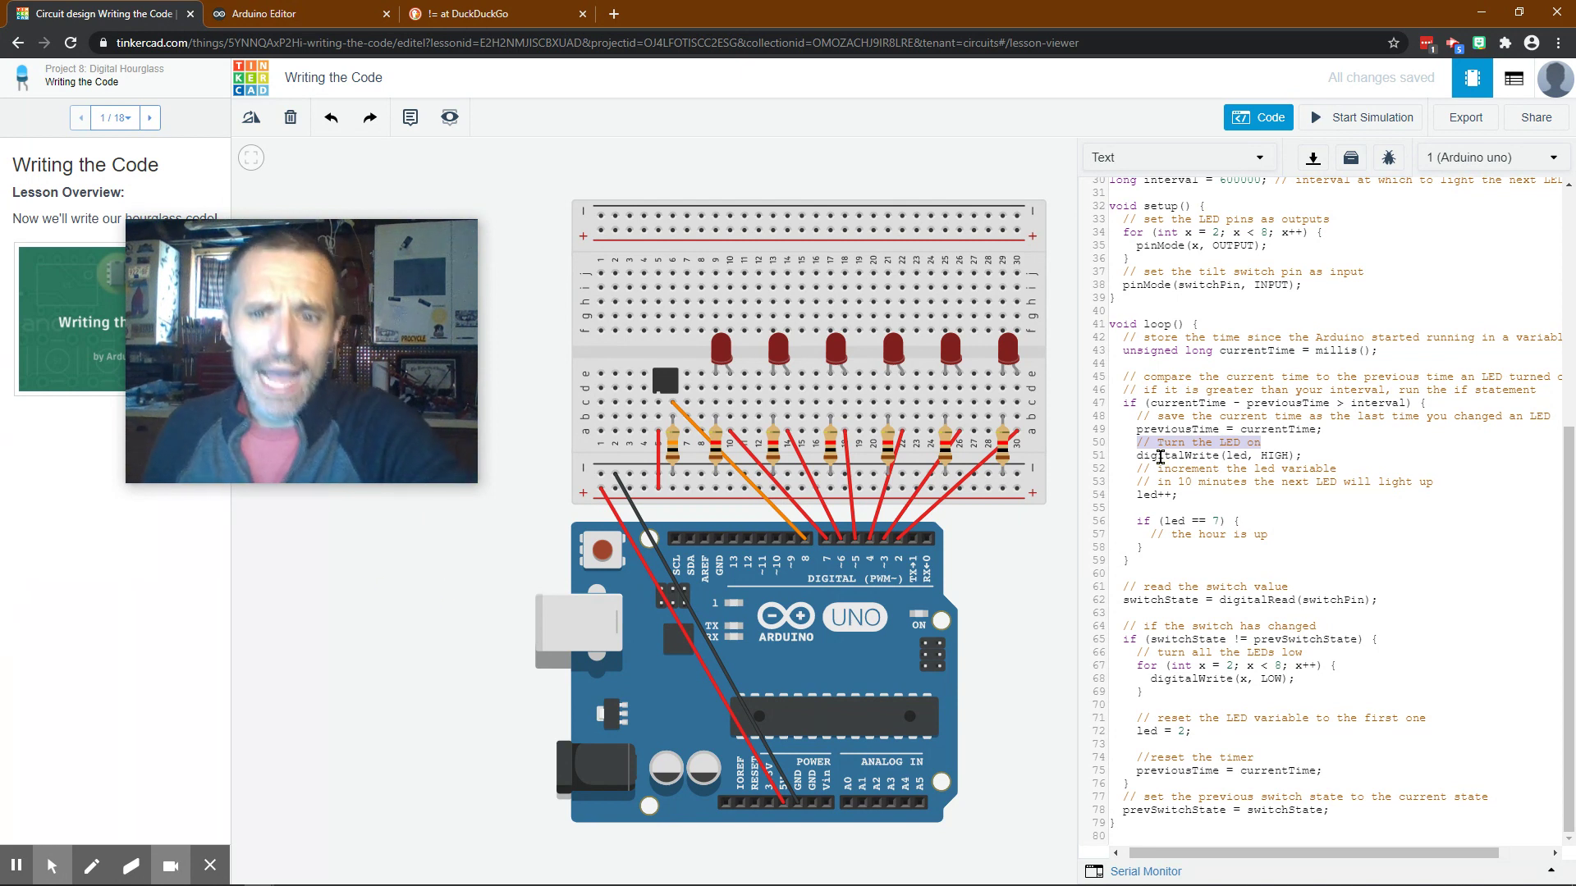
pyautogui.click(1153, 458)
pyautogui.moveTo(1135, 458); pyautogui.dragTo(1294, 457)
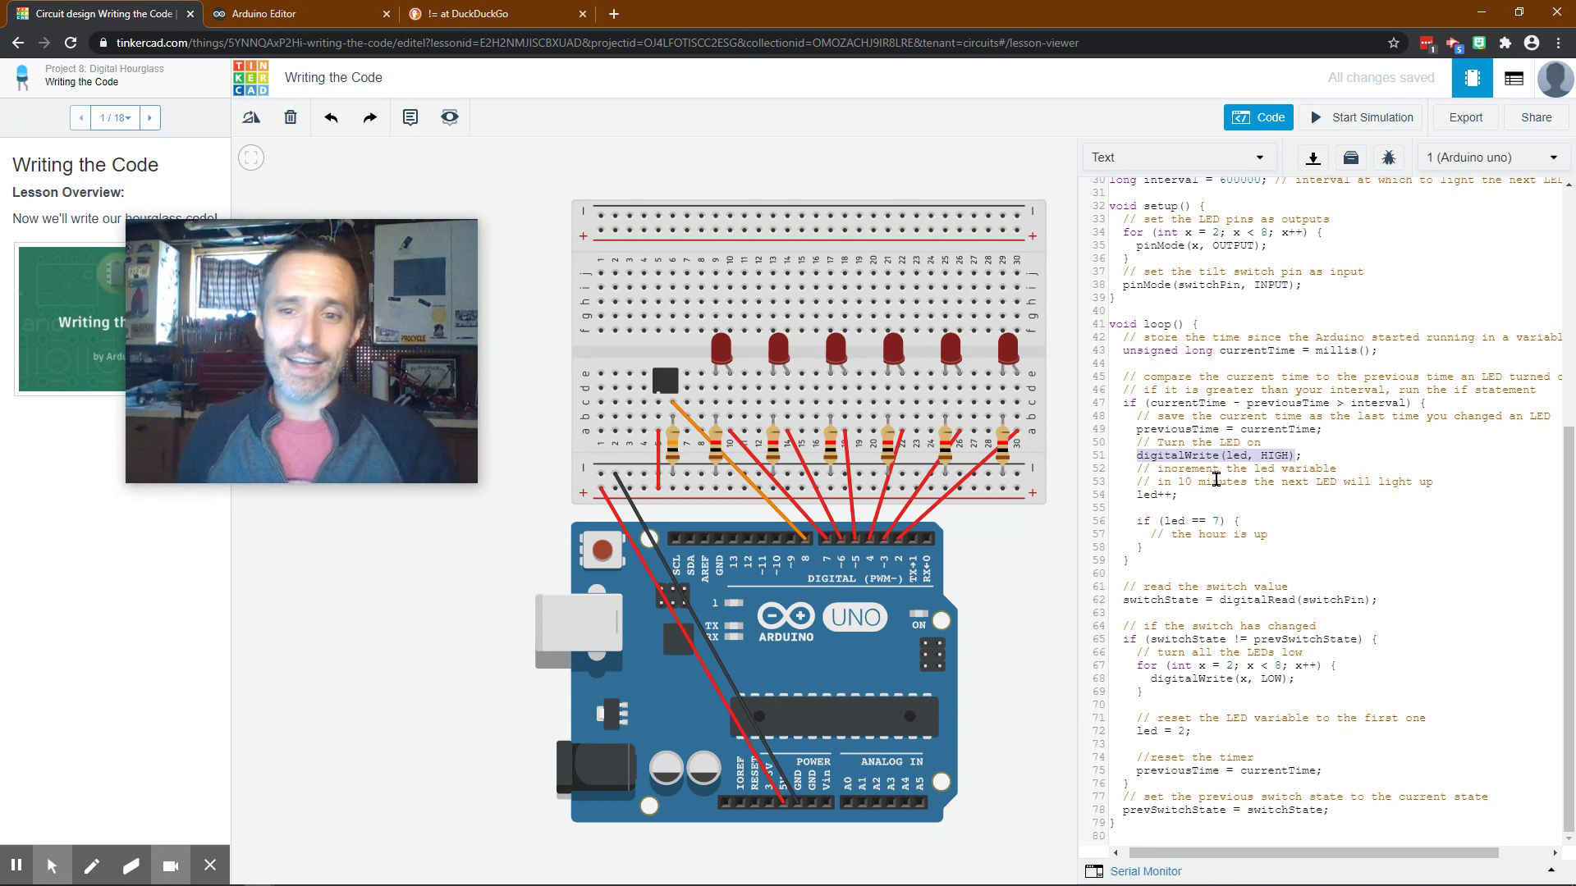
pyautogui.click(1455, 48)
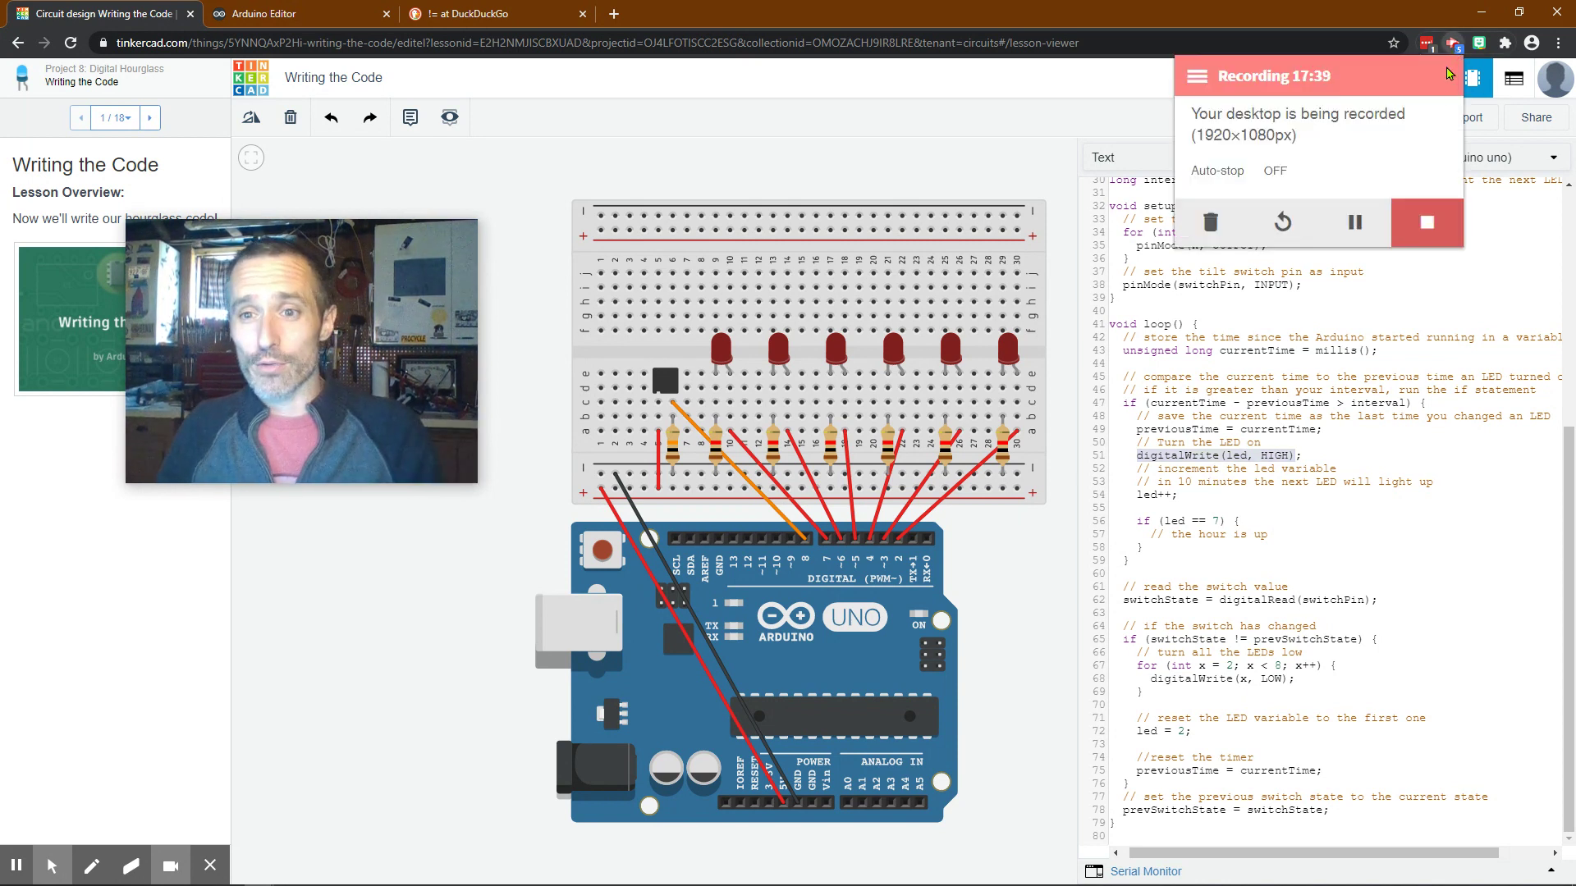